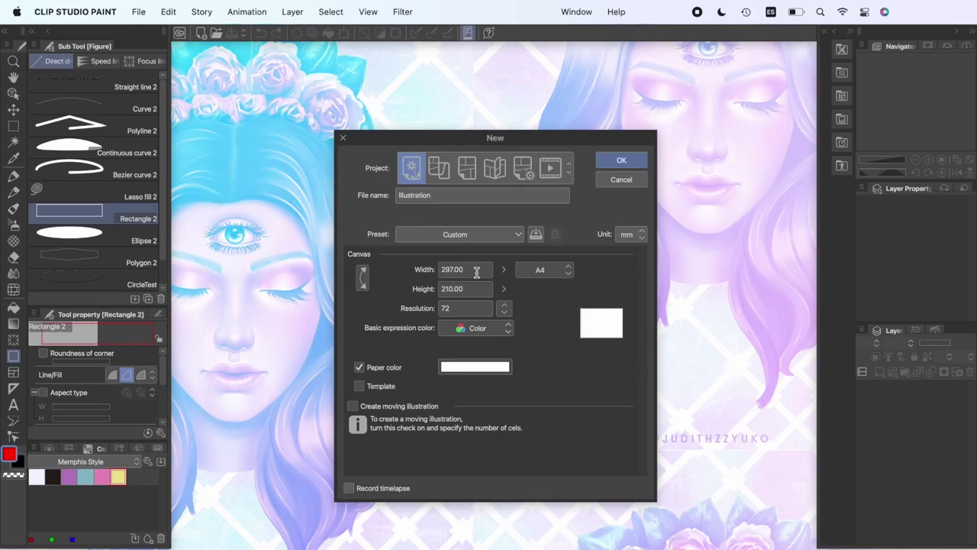
Step: Create a new canvas named Memphis Style Pattern, 1500 by 1500 mm at 150 resolution
{"action": "type", "text": "1500"}
{"action": "key", "text": "Tab"}
{"action": "type", "text": "1"}
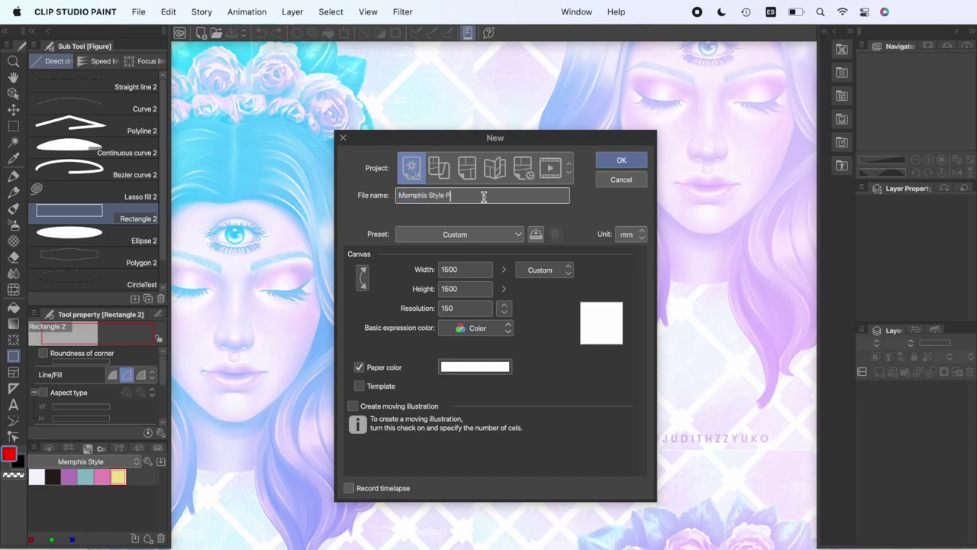
{"action": "left_click", "coordinate": [621, 162]}
Step: Show the grid and configure it with its origin at the center, a 100 mm gap and 1 division
{"action": "left_click", "coordinate": [369, 11]}
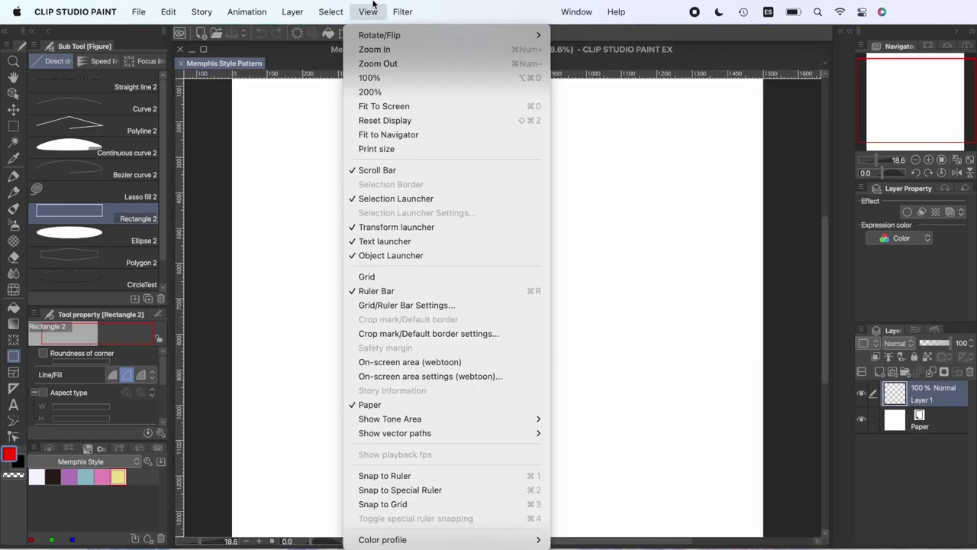
{"action": "left_click", "coordinate": [379, 280]}
{"action": "left_click", "coordinate": [380, 12]}
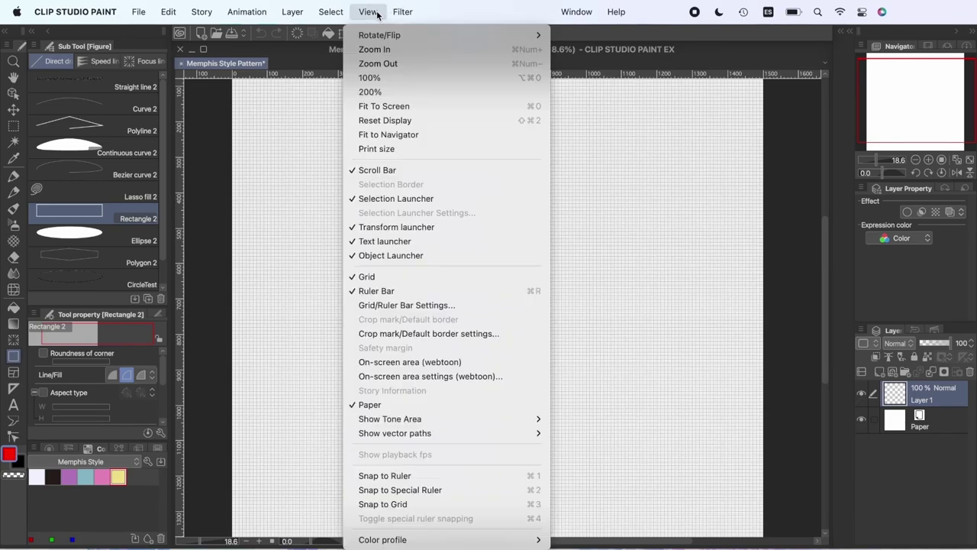
{"action": "left_click", "coordinate": [425, 305]}
{"action": "left_click", "coordinate": [476, 221]}
{"action": "type", "text": "100"}
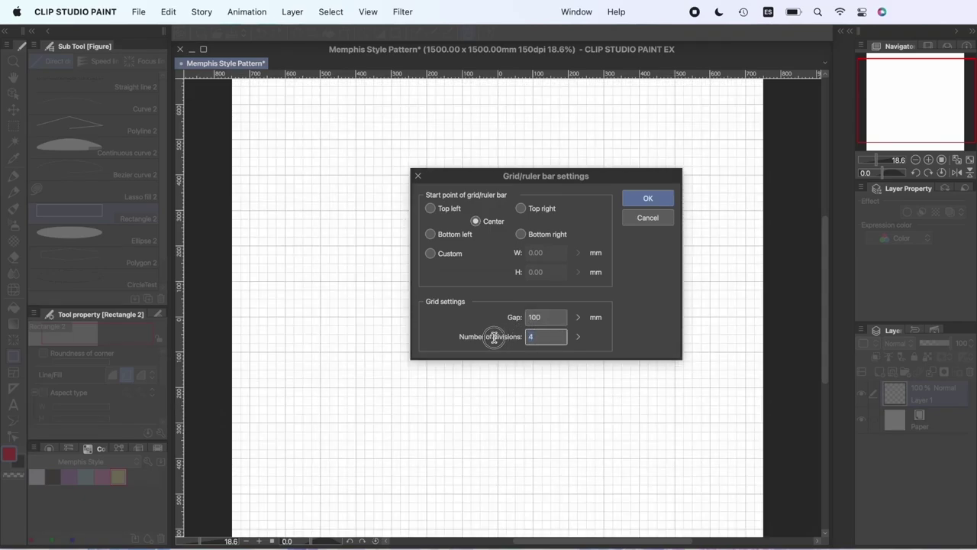
{"action": "type", "text": "1"}
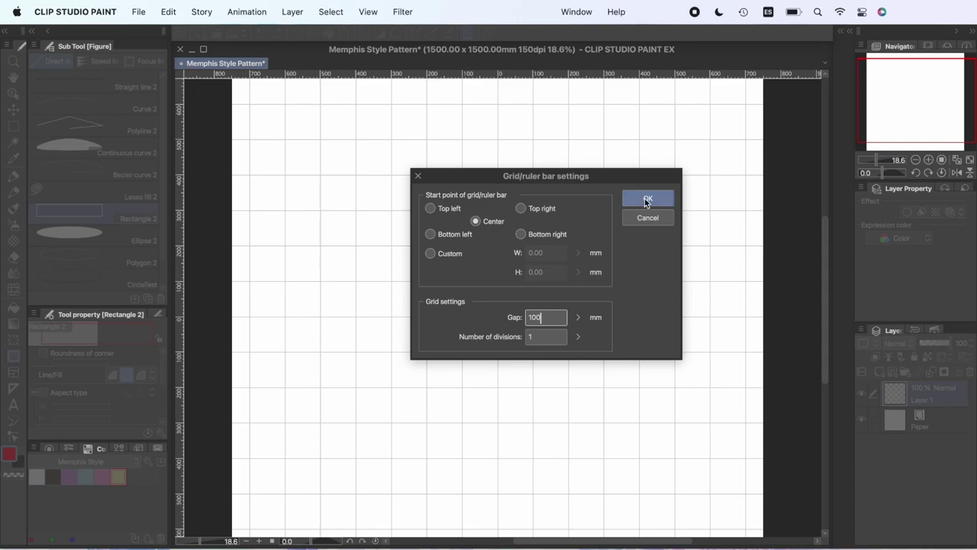
{"action": "left_click", "coordinate": [646, 200]}
Step: Place one horizontal and one vertical guide crossing at the center of the canvas
{"action": "scroll", "coordinate": [536, 321], "scroll_direction": "up", "scroll_amount": 5}
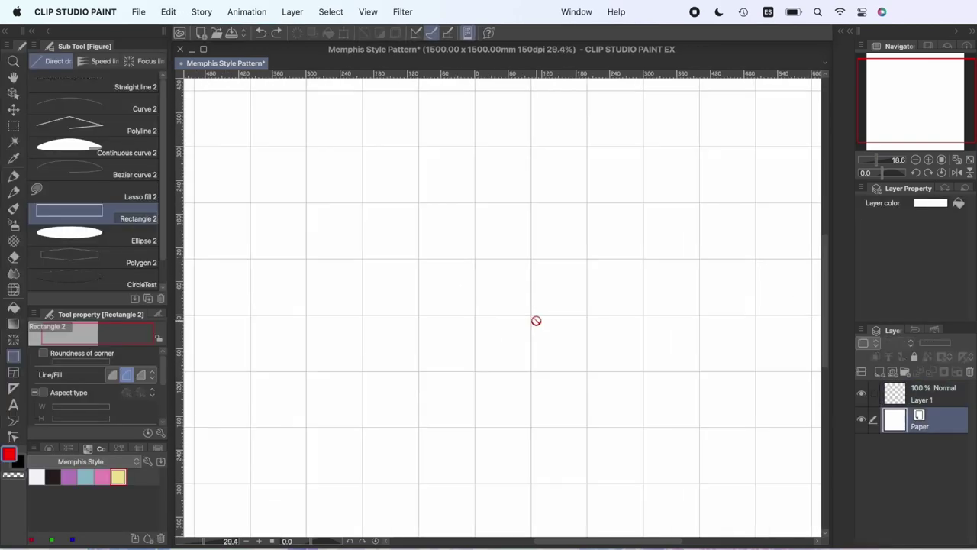
{"action": "scroll", "coordinate": [412, 290], "scroll_direction": "up", "scroll_amount": 3}
{"action": "left_click_drag", "start_coordinate": [312, 322], "coordinate": [471, 342]}
{"action": "left_click_drag", "start_coordinate": [465, 193], "coordinate": [483, 333]}
{"action": "scroll", "coordinate": [482, 330], "scroll_direction": "down", "scroll_amount": 6}
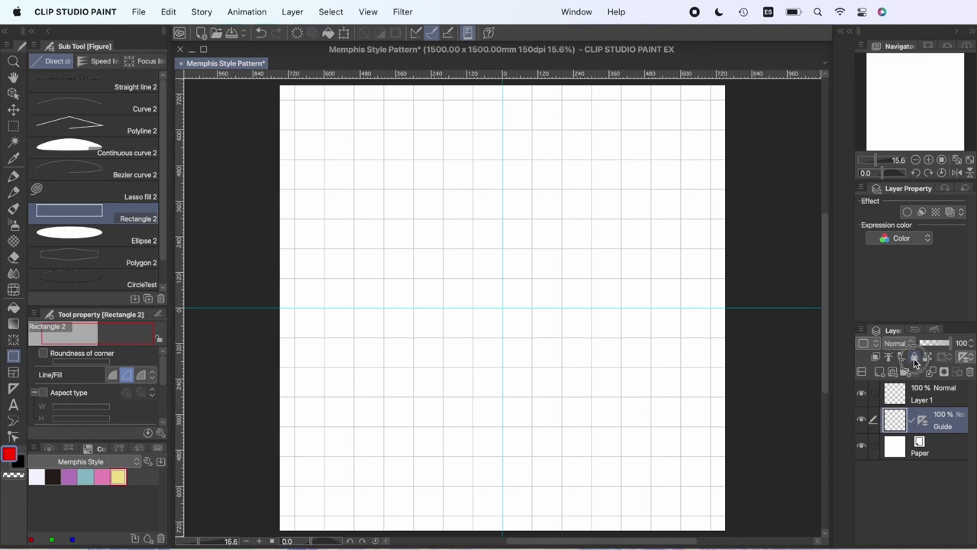
Step: Lock the Guide layer and hide the grid
{"action": "left_click", "coordinate": [914, 359]}
{"action": "left_click", "coordinate": [368, 12]}
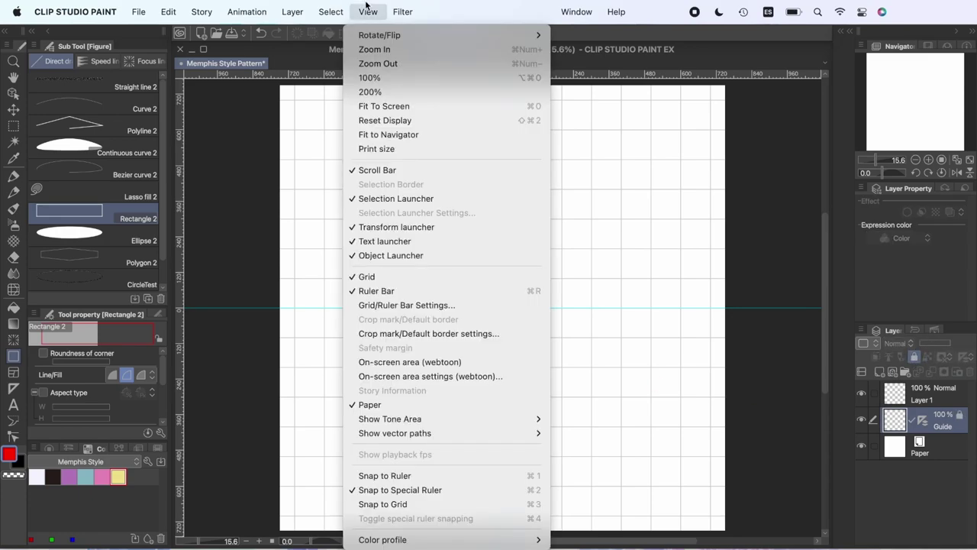
{"action": "left_click", "coordinate": [383, 276]}
Step: Draw a small filled black circle in the upper-left part of the canvas on Layer 1
{"action": "left_click", "coordinate": [944, 403]}
{"action": "left_click", "coordinate": [91, 240]}
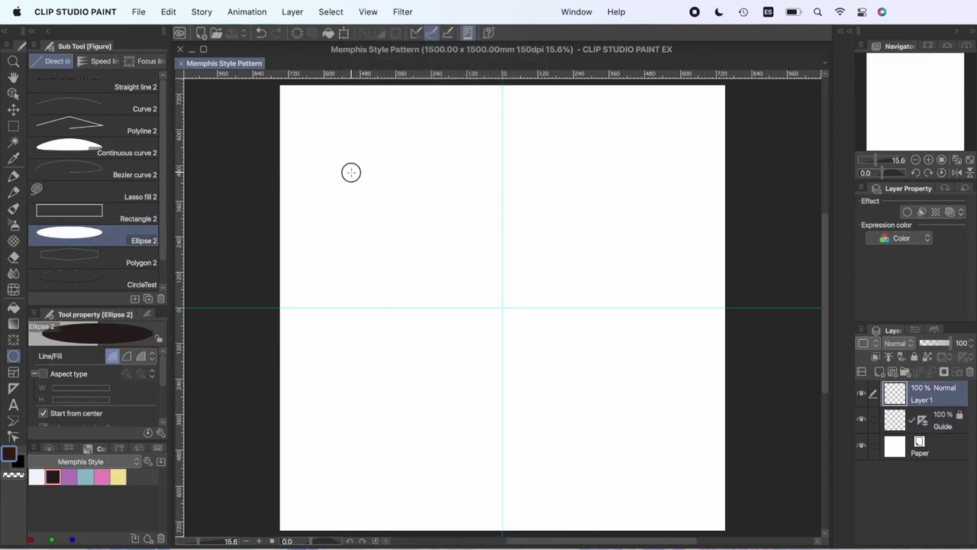
{"action": "left_click_drag", "start_coordinate": [375, 197], "coordinate": [376, 197]}
Step: Draw a filled black vertical rectangle on a new layer, starting from the intersection of the guides
{"action": "left_click", "coordinate": [92, 219]}
{"action": "key", "text": "super+shift+n"}
{"action": "left_click_drag", "start_coordinate": [502, 308], "coordinate": [534, 396]}
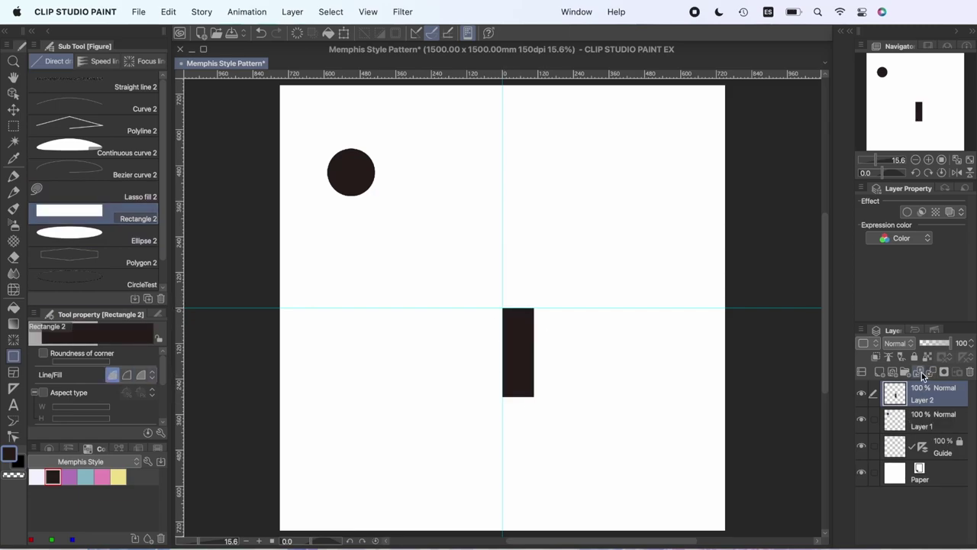
Step: Duplicate the rectangle, rotate it 90 degrees and combine both into a cross, keeping a spare horizontal bar
{"action": "key", "text": "super+t"}
{"action": "left_click_drag", "start_coordinate": [552, 313], "coordinate": [571, 384]}
{"action": "key", "text": "Return"}
{"action": "key", "text": "super+c"}
{"action": "key", "text": "super+v"}
{"action": "left_click", "coordinate": [911, 426]}
{"action": "left_click", "coordinate": [919, 372]}
{"action": "left_click", "coordinate": [901, 452]}
Step: Move the cross beside the small circle and the horizontal bar to the right of the cross
{"action": "key", "text": "super+t"}
{"action": "left_click_drag", "start_coordinate": [530, 343], "coordinate": [447, 153]}
{"action": "key", "text": "Return"}
{"action": "left_click", "coordinate": [932, 393]}
{"action": "key", "text": "super+t"}
{"action": "left_click_drag", "start_coordinate": [541, 350], "coordinate": [578, 164]}
{"action": "key", "text": "Return"}
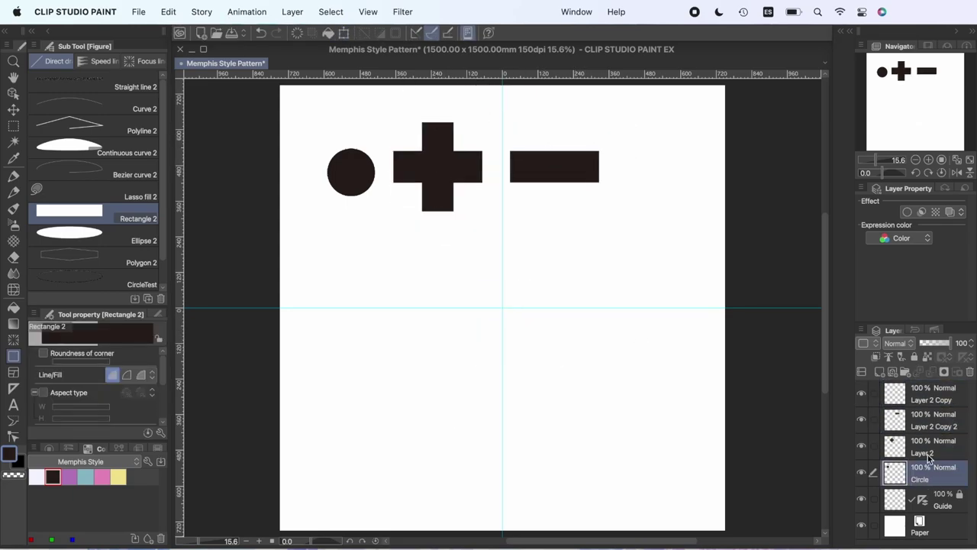
Step: Rename the cross shape's layer as Cross and the bar's layer as Line
{"action": "double_click", "coordinate": [927, 451]}
{"action": "type", "text": "Cross01"}
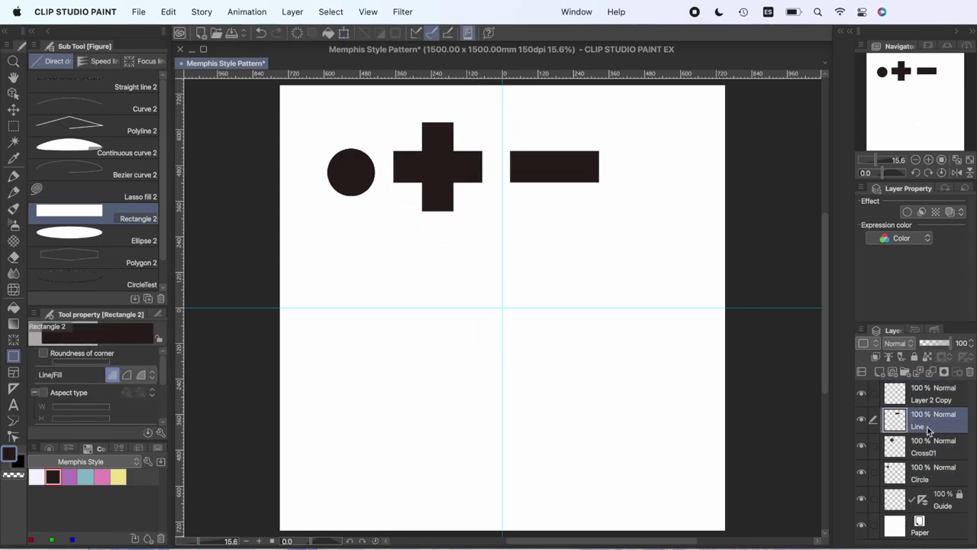
{"action": "left_click", "coordinate": [931, 393]}
{"action": "left_click", "coordinate": [927, 450]}
Step: Draw a thick black triangle outline around the canvas center with the Polyline tool on the Layer 2 Copy layer
{"action": "left_click", "coordinate": [906, 397]}
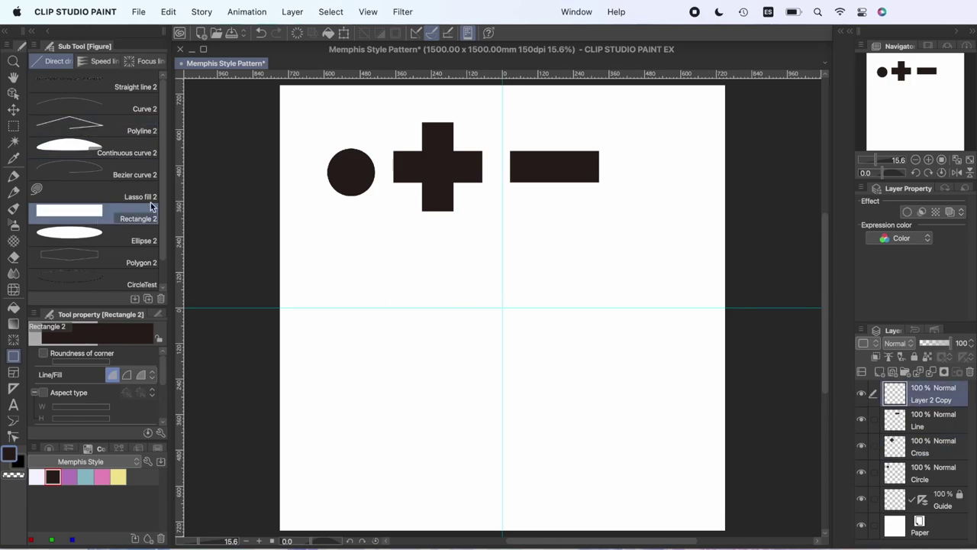
{"action": "left_click", "coordinate": [122, 130]}
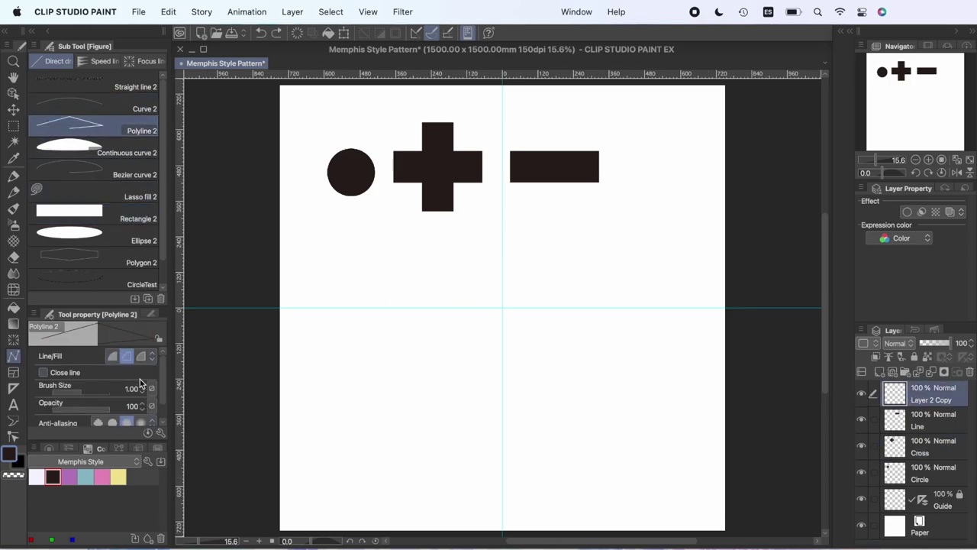
{"action": "left_click", "coordinate": [502, 185]}
{"action": "left_click", "coordinate": [593, 308]}
{"action": "left_click", "coordinate": [420, 308]}
Step: Scale the triangle down slightly and move it to the upper-right part of the canvas
{"action": "left_click", "coordinate": [343, 33]}
{"action": "left_click_drag", "start_coordinate": [408, 314], "coordinate": [442, 289]}
{"action": "left_click_drag", "start_coordinate": [566, 254], "coordinate": [684, 219]}
{"action": "key", "text": "Return"}
Step: Rename the small circle's layer as Dots and draw a large filled black circle at the canvas center on a Circle layer
{"action": "left_click", "coordinate": [922, 477]}
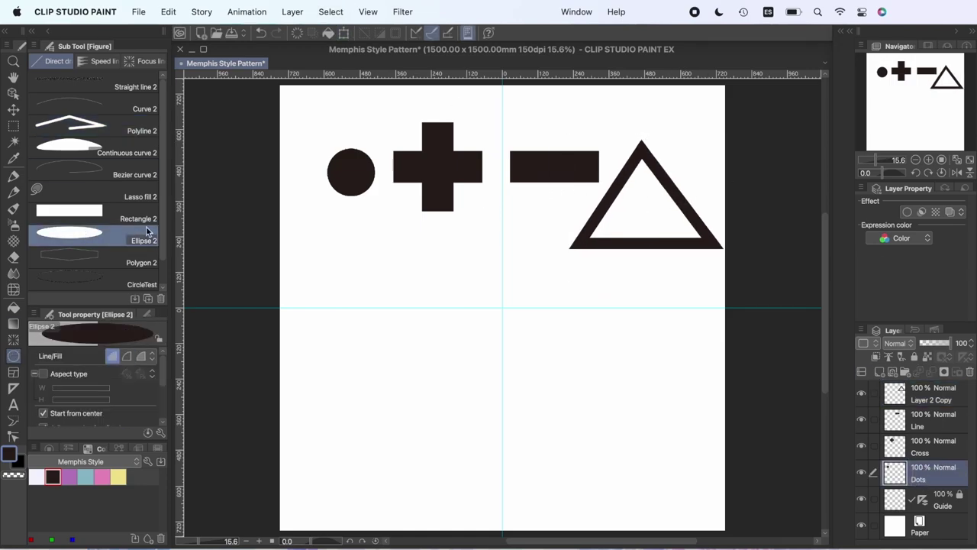
{"action": "mouse_move", "coordinate": [503, 308]}
{"action": "left_mouse_down"}
{"action": "mouse_move", "coordinate": [528, 319]}
{"action": "mouse_move", "coordinate": [577, 382]}
{"action": "left_mouse_up"}
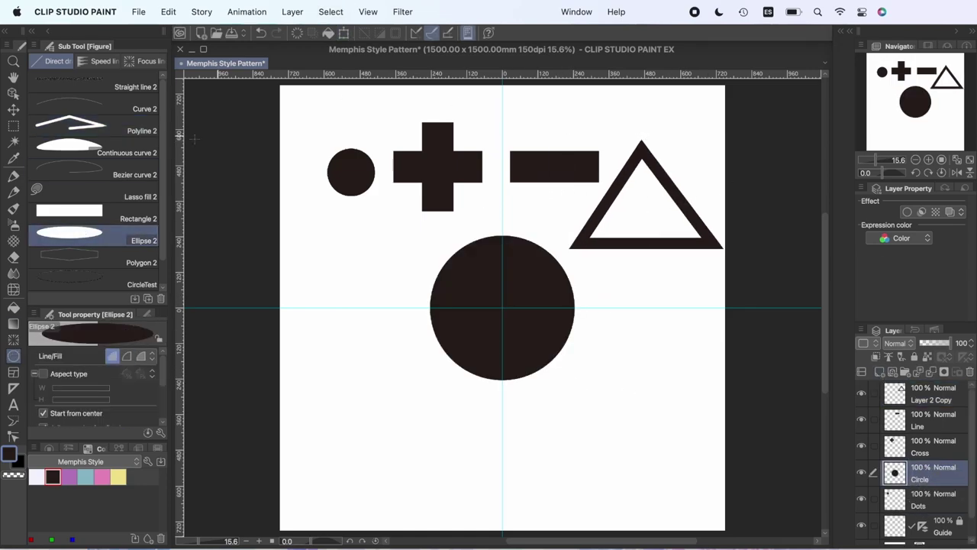
Step: Draw a filled black square and move it to the lower-right part of the canvas
{"action": "left_click", "coordinate": [94, 213]}
{"action": "key", "text": "ctrl+z"}
{"action": "left_click_drag", "start_coordinate": [496, 471], "coordinate": [501, 469]}
{"action": "key", "text": "ctrl+t"}
{"action": "left_click_drag", "start_coordinate": [455, 368], "coordinate": [658, 396]}
{"action": "key", "text": "Return"}
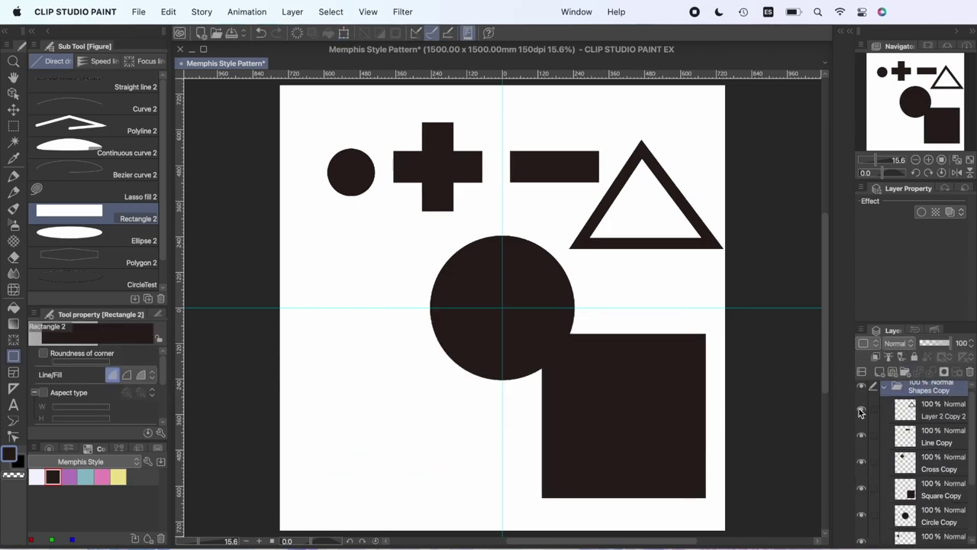
Step: Hide all shape layers in the Shapes Copy folder except the dot
{"action": "left_click_drag", "start_coordinate": [861, 411], "coordinate": [862, 515]}
{"action": "scroll", "coordinate": [908, 493], "scroll_direction": "down", "scroll_amount": 3}
Step: Shrink the circle on the Dots Copy layer to a small dot and move it just right of the canvas center
{"action": "left_click", "coordinate": [912, 491]}
{"action": "left_click", "coordinate": [344, 33]}
{"action": "left_click_drag", "start_coordinate": [375, 196], "coordinate": [350, 166]}
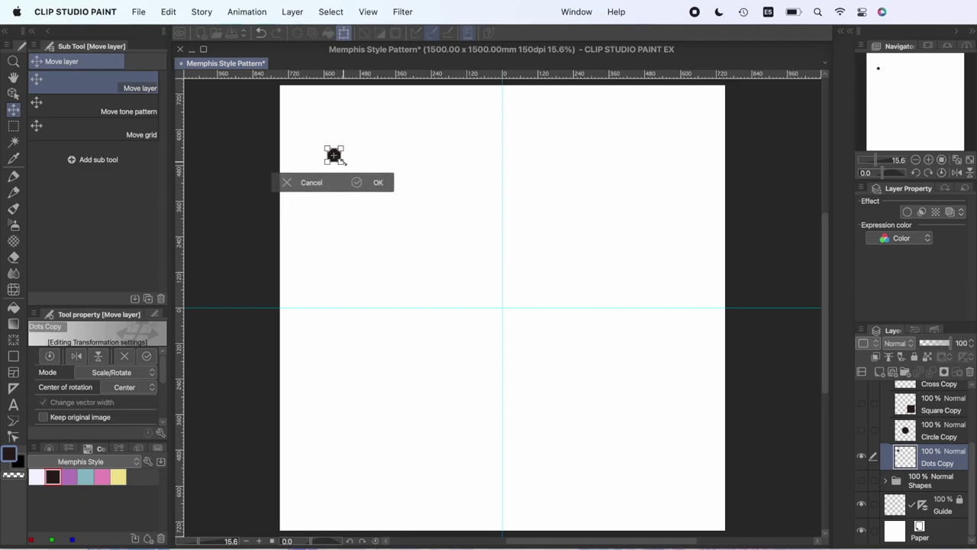
{"action": "key", "text": "Return"}
{"action": "key", "text": "ctrl+t"}
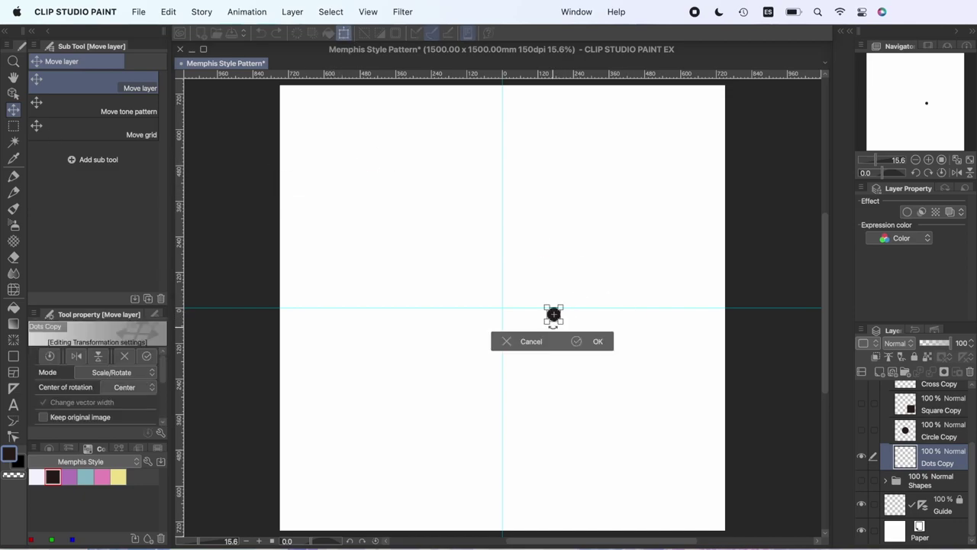
Step: Duplicate the small dot repeatedly at equal horizontal spacing to build a row of seven dots
{"action": "left_click", "coordinate": [344, 36]}
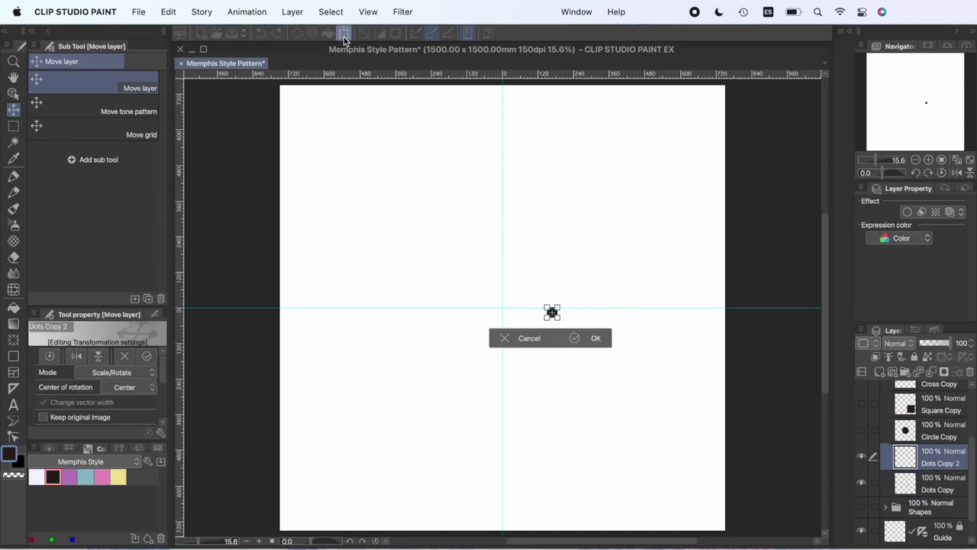
{"action": "left_click", "coordinate": [343, 36]}
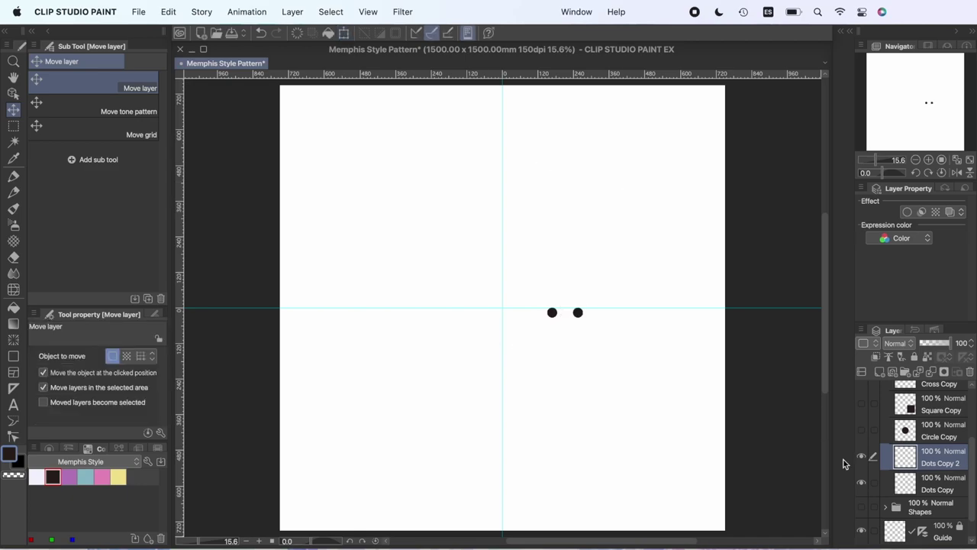
{"action": "key", "text": "Return"}
{"action": "left_click", "coordinate": [344, 34]}
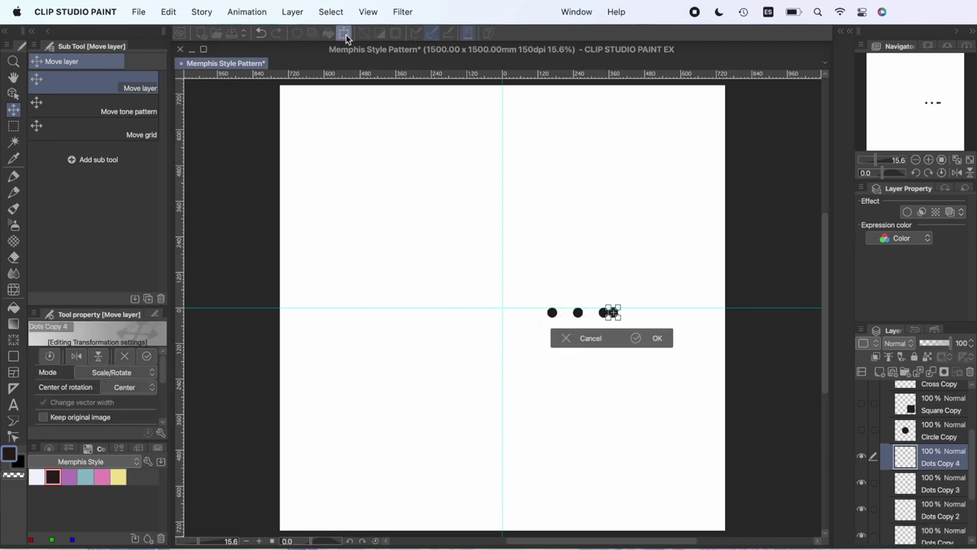
{"action": "key", "text": "Return"}
{"action": "left_click", "coordinate": [344, 34]}
{"action": "key", "text": "Return"}
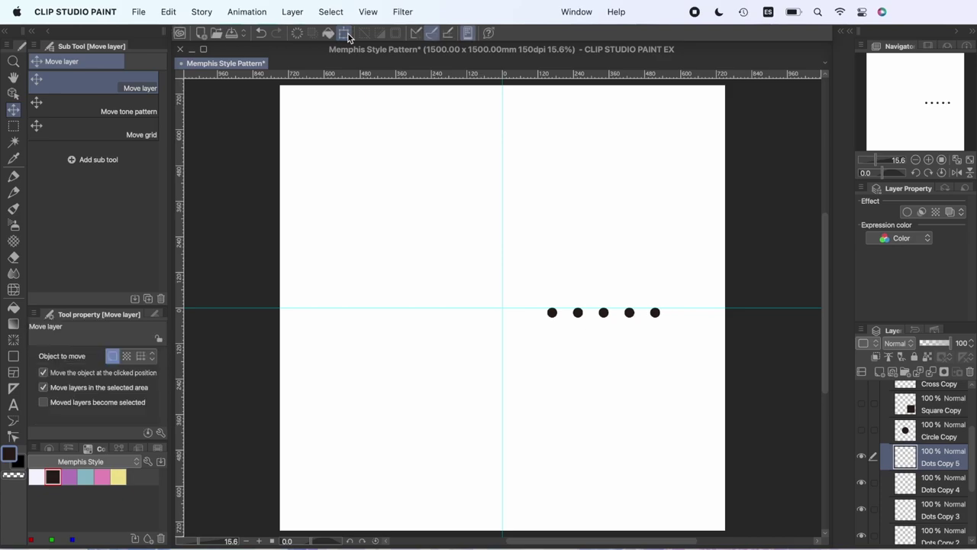
{"action": "left_click", "coordinate": [344, 34]}
{"action": "key", "text": "Return"}
{"action": "left_click", "coordinate": [343, 35]}
{"action": "key", "text": "shift+Right"}
{"action": "key", "text": "Return"}
Step: Merge all the dot layers of the row into a single layer
{"action": "scroll", "coordinate": [942, 478], "scroll_direction": "down", "scroll_amount": 5}
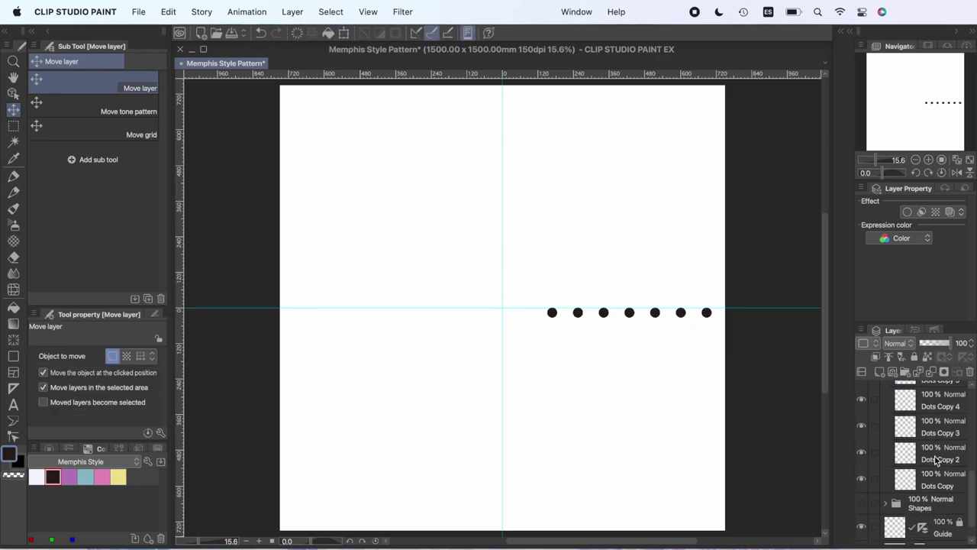
{"action": "left_click", "coordinate": [939, 477], "text": "shift"}
{"action": "scroll", "coordinate": [930, 431], "scroll_direction": "up", "scroll_amount": 3}
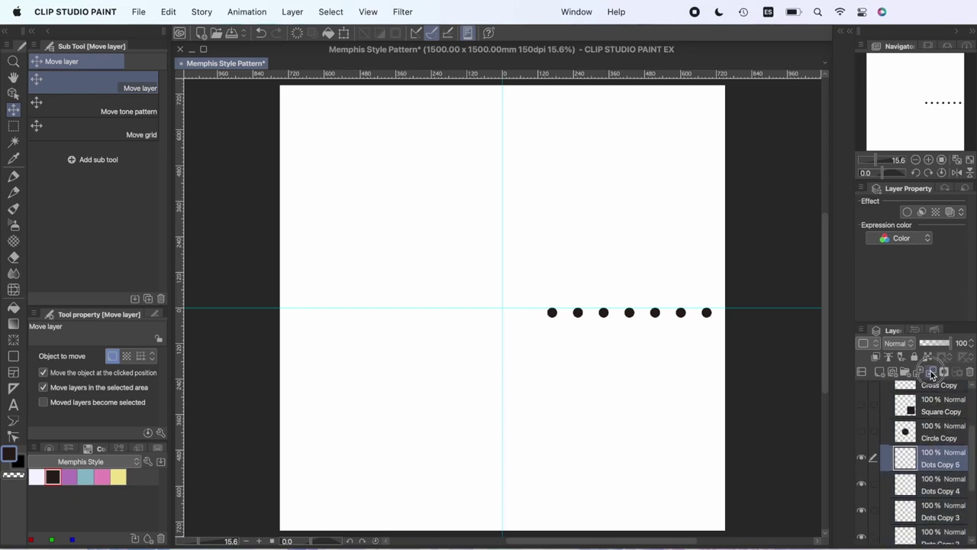
{"action": "left_click", "coordinate": [931, 371]}
Step: Duplicate the row of dots and shift the copy down as the second row
{"action": "key", "text": "super+v"}
{"action": "left_click", "coordinate": [343, 35]}
{"action": "key", "text": "shift+Down"}
{"action": "key", "text": "shift+Down"}
{"action": "key", "text": "shift+Down"}
{"action": "key", "text": "Return"}
Step: Position another copy of the dot row below the second one as the third row
{"action": "left_click", "coordinate": [344, 34]}
{"action": "key", "text": "shift+Down"}
{"action": "key", "text": "shift+Down"}
{"action": "key", "text": "shift+Down"}
{"action": "key", "text": "shift+Down"}
{"action": "key", "text": "shift+Down"}
{"action": "key", "text": "shift+Down"}
{"action": "key", "text": "shift+Down"}
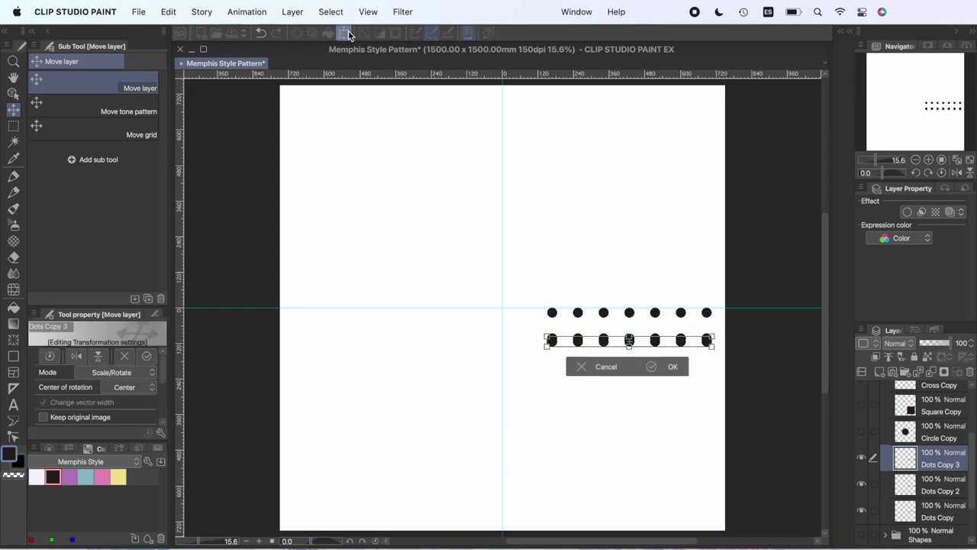
{"action": "key", "text": "Return"}
Step: Copy the third dot row and shift the copy down by the same spacing as the fourth row
{"action": "key", "text": "super+c"}
{"action": "key", "text": "super+v"}
{"action": "left_click", "coordinate": [348, 35]}
{"action": "key", "text": "shift+Down"}
{"action": "key", "text": "shift+Down"}
{"action": "key", "text": "shift+Down"}
{"action": "key", "text": "shift+Down"}
{"action": "key", "text": "shift+Down"}
{"action": "key", "text": "shift+Down"}
{"action": "key", "text": "shift+Down"}
{"action": "key", "text": "Return"}
Step: Copy the fourth dot row and place it one spacing lower as the fifth row
{"action": "key", "text": "super+c"}
{"action": "key", "text": "super+v"}
{"action": "left_click", "coordinate": [344, 35]}
{"action": "key", "text": "shift+Down"}
{"action": "key", "text": "shift+Down"}
{"action": "key", "text": "shift+Down"}
{"action": "key", "text": "shift+Down"}
{"action": "key", "text": "shift+Down"}
{"action": "key", "text": "shift+Down"}
{"action": "key", "text": "Down"}
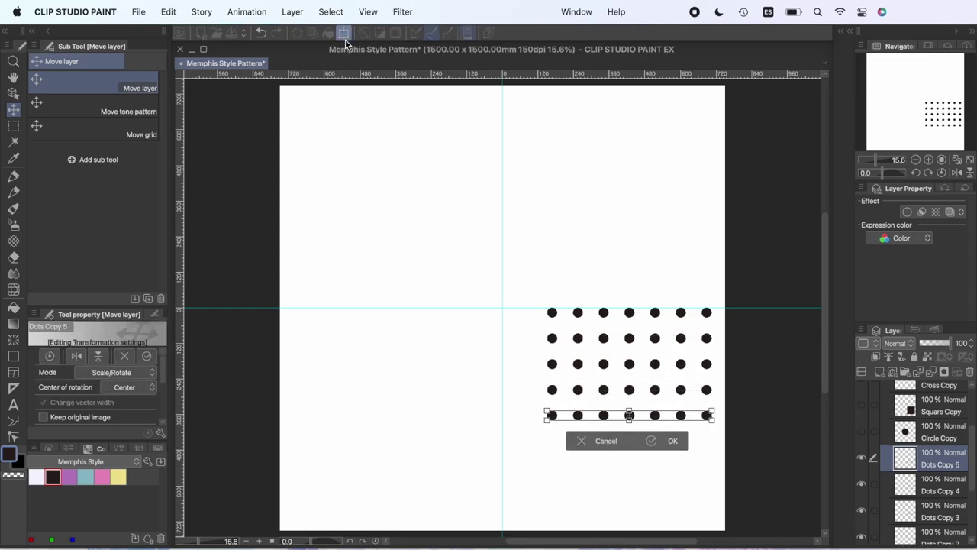
{"action": "key", "text": "Return"}
Step: Copy the fifth dot row and move it down evenly as the sixth row
{"action": "key", "text": "ctrl+c"}
{"action": "key", "text": "ctrl+v"}
{"action": "left_click", "coordinate": [345, 33]}
{"action": "key", "text": "Down"}
{"action": "key", "text": "Down"}
{"action": "key", "text": "Down"}
{"action": "key", "text": "Down"}
{"action": "key", "text": "Down"}
{"action": "key", "text": "Return"}
Step: Copy the sixth dot row and move it down to complete a seven-by-seven dot grid
{"action": "key", "text": "ctrl+c"}
{"action": "key", "text": "ctrl+v"}
{"action": "left_click", "coordinate": [344, 33]}
{"action": "key", "text": "Down"}
{"action": "key", "text": "Down"}
{"action": "key", "text": "Down"}
{"action": "key", "text": "Down"}
{"action": "key", "text": "Down"}
{"action": "key", "text": "Down"}
{"action": "key", "text": "Return"}
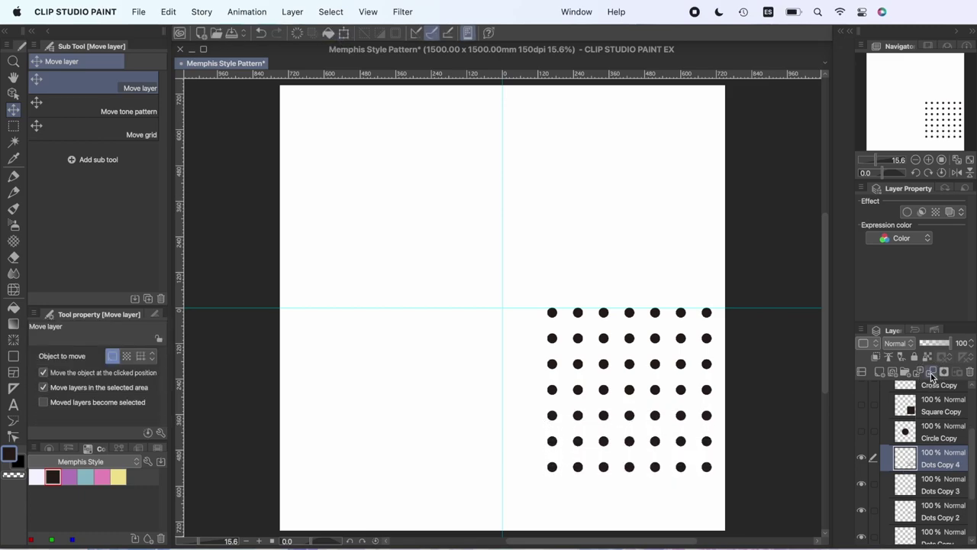
Step: Merge the dot rows into one layer and move the dot grid to the lower-right corner of the canvas
{"action": "left_click", "coordinate": [931, 373]}
{"action": "left_click", "coordinate": [344, 33]}
{"action": "left_click_drag", "start_coordinate": [681, 363], "coordinate": [687, 415]}
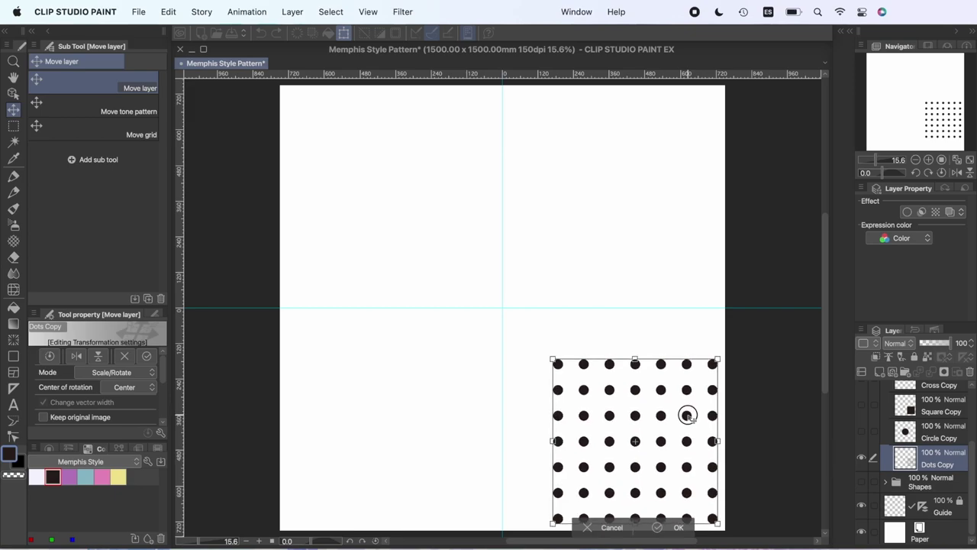
{"action": "key", "text": "Return"}
Step: Show the Circle Copy layer, scale its circle down and move it to the lower-left part of the canvas
{"action": "scroll", "coordinate": [888, 444], "scroll_direction": "up", "scroll_amount": 2}
{"action": "left_click", "coordinate": [860, 460]}
{"action": "left_click", "coordinate": [930, 461]}
{"action": "left_click", "coordinate": [344, 34]}
{"action": "left_click_drag", "start_coordinate": [532, 269], "coordinate": [436, 332]}
{"action": "left_click_drag", "start_coordinate": [479, 297], "coordinate": [410, 364]}
{"action": "key", "text": "Return"}
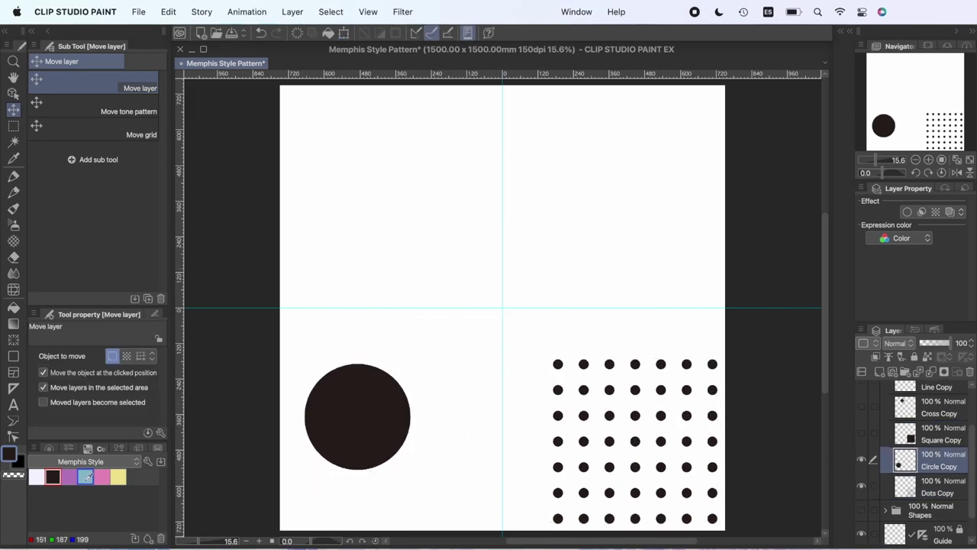
Step: Recolor the lower-left circle with the pink from the Memphis Style color set
{"action": "left_click", "coordinate": [101, 476]}
{"action": "left_click", "coordinate": [138, 12]}
{"action": "left_click", "coordinate": [245, 251]}
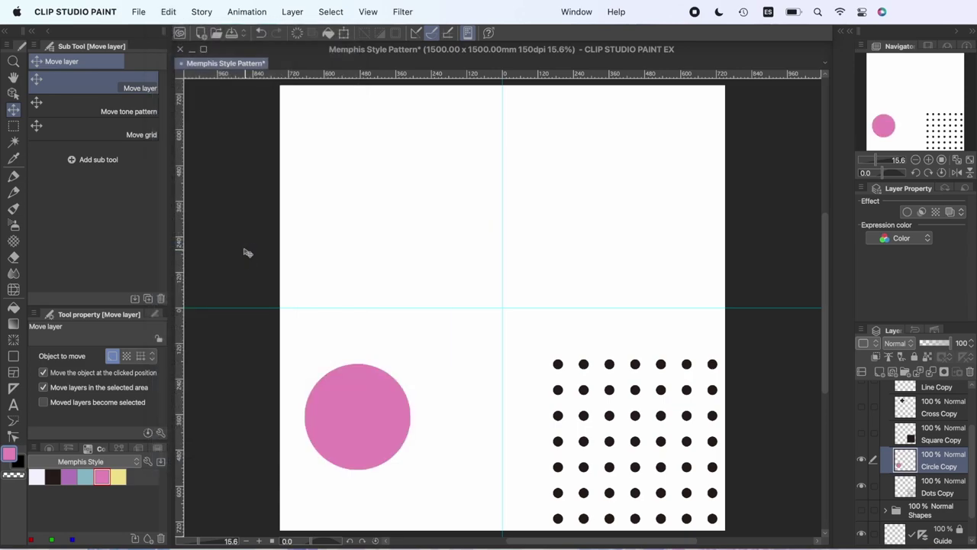
Step: Shift the pink circle slightly to the left, closer to the canvas edge
{"action": "left_click", "coordinate": [345, 35]}
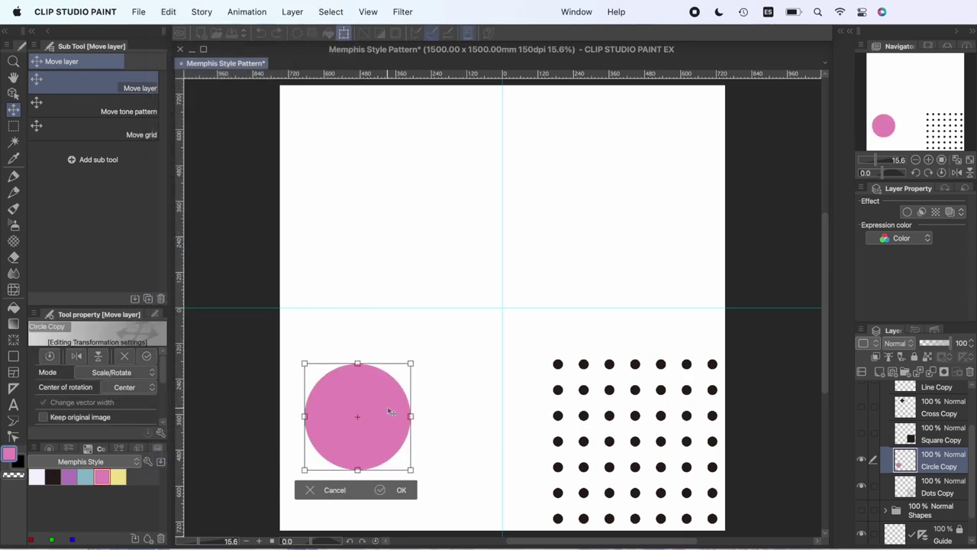
{"action": "left_click_drag", "start_coordinate": [388, 410], "coordinate": [378, 410]}
{"action": "key", "text": "Return"}
Step: Show the Cross Copy layer, duplicate it and move the cross beside the pink circle
{"action": "left_click", "coordinate": [904, 434]}
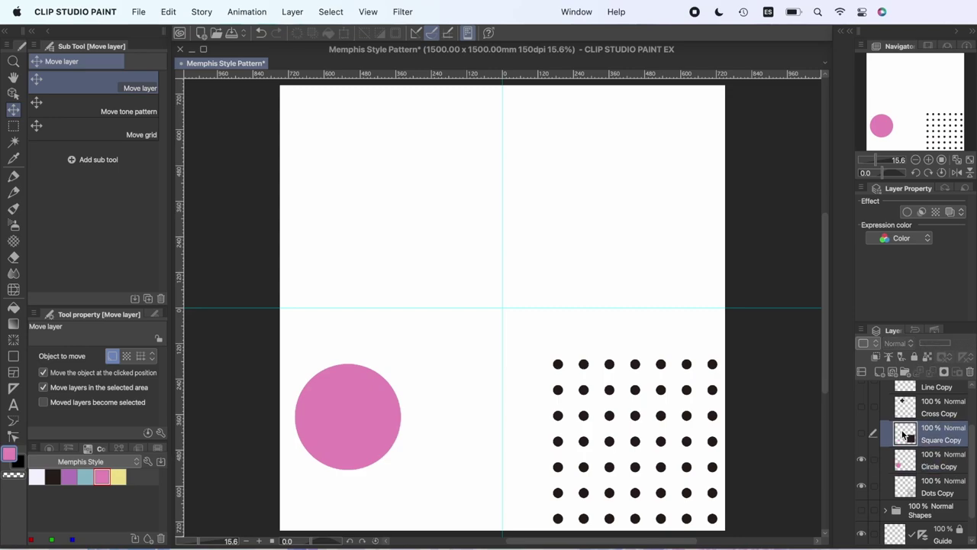
{"action": "scroll", "coordinate": [903, 434], "scroll_direction": "up", "scroll_amount": 2}
{"action": "scroll", "coordinate": [903, 436], "scroll_direction": "up", "scroll_amount": 1}
{"action": "left_click", "coordinate": [904, 467]}
{"action": "left_click", "coordinate": [862, 468]}
{"action": "key", "text": "super+c"}
{"action": "key", "text": "super+v"}
{"action": "left_click_drag", "start_coordinate": [441, 164], "coordinate": [446, 400]}
Step: Rotate the copied cross about 45° into an X and scale it down beside the pink circle
{"action": "left_click", "coordinate": [343, 35]}
{"action": "left_click_drag", "start_coordinate": [504, 365], "coordinate": [554, 430]}
{"action": "key", "text": "Return"}
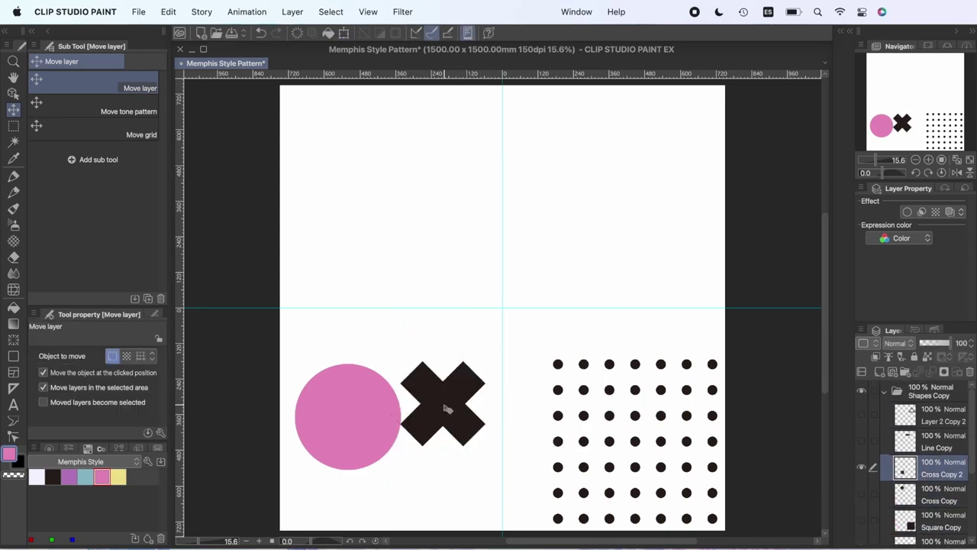
{"action": "key", "text": "ctrl+t"}
{"action": "left_click_drag", "start_coordinate": [486, 357], "coordinate": [424, 432]}
{"action": "key", "text": "Return"}
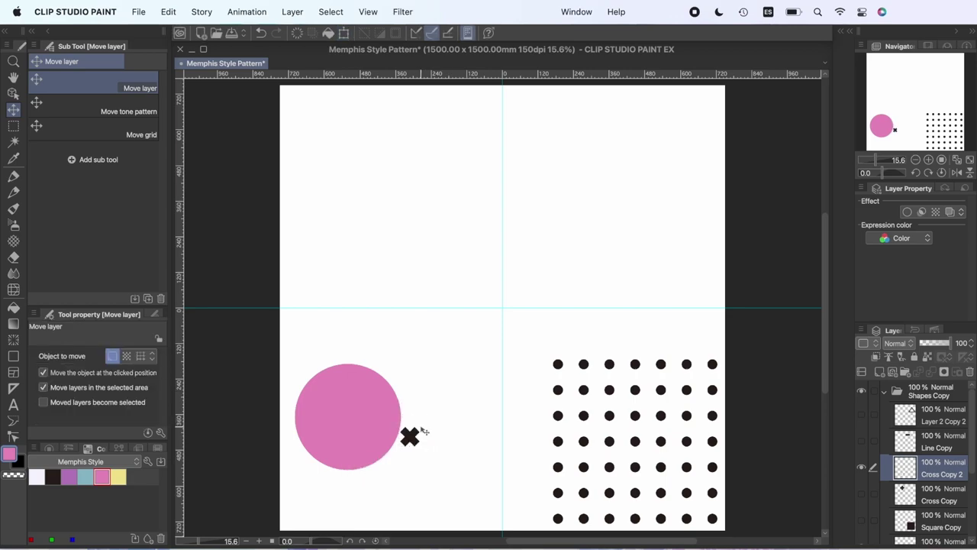
Step: Duplicate the small X and set the two Xs level, one of them over the pink circle
{"action": "key", "text": "super+c"}
{"action": "key", "text": "super+v"}
{"action": "left_click", "coordinate": [345, 36]}
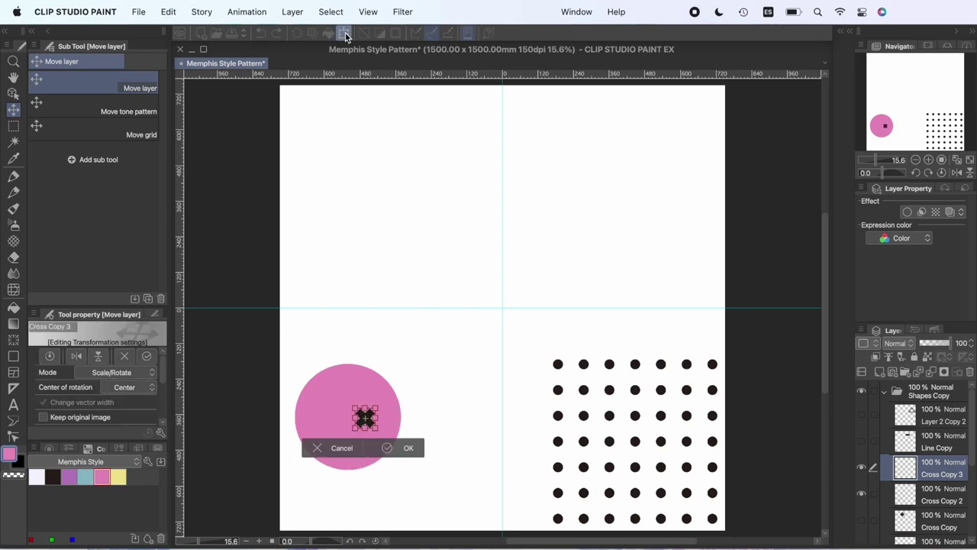
{"action": "key", "text": "Return"}
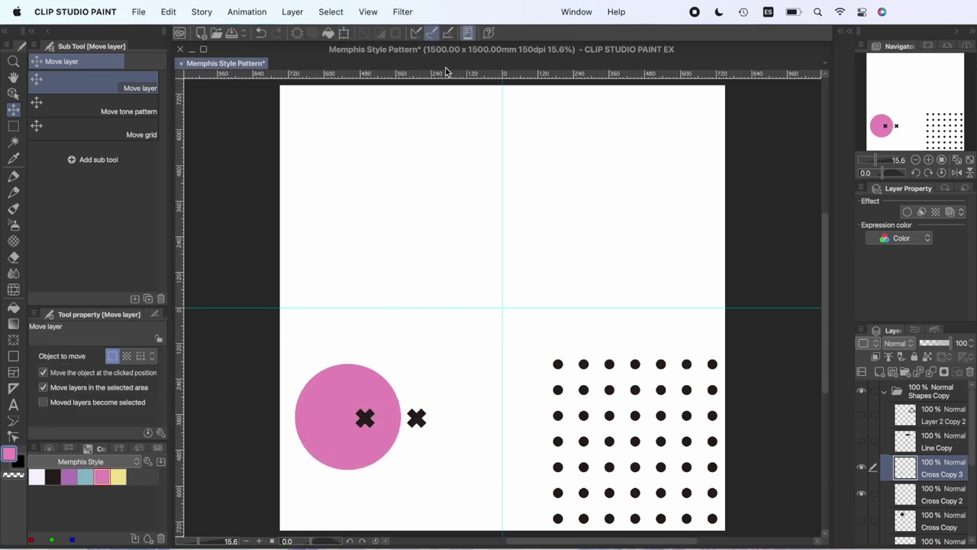
Step: Offset a copy of the X pair to the right and downward to form a staggered second row
{"action": "left_click", "coordinate": [343, 33]}
{"action": "key", "text": "Right"}
{"action": "key", "text": "Right"}
{"action": "key", "text": "Right"}
{"action": "key", "text": "Right"}
{"action": "key", "text": "Right"}
{"action": "key", "text": "Right"}
{"action": "key", "text": "Down"}
{"action": "key", "text": "Down"}
{"action": "key", "text": "Down"}
{"action": "key", "text": "Down"}
{"action": "key", "text": "Down"}
{"action": "key", "text": "Return"}
Step: Merge the two X rows, duplicate them and place the copy directly below the originals
{"action": "key", "text": "super+e"}
{"action": "key", "text": "super+c"}
{"action": "key", "text": "super+v"}
{"action": "left_click", "coordinate": [344, 34]}
{"action": "left_click_drag", "start_coordinate": [403, 427], "coordinate": [404, 466]}
{"action": "key", "text": "Return"}
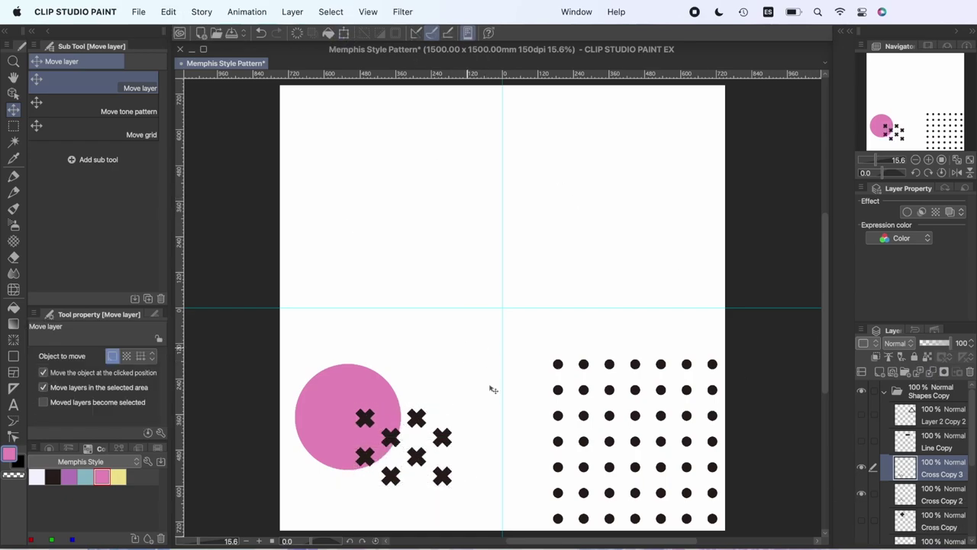
Step: Reposition the X cluster so it overlaps the lower-right edge of the pink circle
{"action": "left_click", "coordinate": [345, 36]}
{"action": "key", "text": "Right"}
{"action": "key", "text": "Right"}
{"action": "key", "text": "Right"}
{"action": "key", "text": "Right"}
{"action": "key", "text": "Down"}
{"action": "key", "text": "Down"}
{"action": "key", "text": "Return"}
{"action": "left_click_drag", "start_coordinate": [430, 421], "coordinate": [415, 421]}
{"action": "left_click_drag", "start_coordinate": [383, 407], "coordinate": [406, 424]}
Step: Show the Square Copy layer and move its square to the center of the canvas
{"action": "scroll", "coordinate": [916, 512], "scroll_direction": "down", "scroll_amount": 3}
{"action": "left_click", "coordinate": [916, 500]}
{"action": "scroll", "coordinate": [923, 445], "scroll_direction": "up", "scroll_amount": 2}
{"action": "left_click", "coordinate": [862, 480]}
{"action": "left_click", "coordinate": [936, 481]}
{"action": "mouse_move", "coordinate": [597, 365]}
{"action": "left_mouse_down"}
{"action": "mouse_move", "coordinate": [464, 191]}
{"action": "mouse_move", "coordinate": [474, 263]}
{"action": "mouse_move", "coordinate": [529, 283]}
{"action": "left_mouse_up"}
Step: Recolor the central square with the teal from the Memphis Style color set
{"action": "left_click", "coordinate": [89, 473]}
{"action": "left_click", "coordinate": [168, 12]}
{"action": "left_click", "coordinate": [221, 249]}
{"action": "key", "text": "super+t"}
{"action": "key", "text": "Return"}
Step: Copy a single dot from the Dots Copy grid to its own layer and place that layer above Square Copy
{"action": "scroll", "coordinate": [922, 507], "scroll_direction": "down", "scroll_amount": 2}
{"action": "left_click", "coordinate": [922, 481]}
{"action": "left_click", "coordinate": [14, 126]}
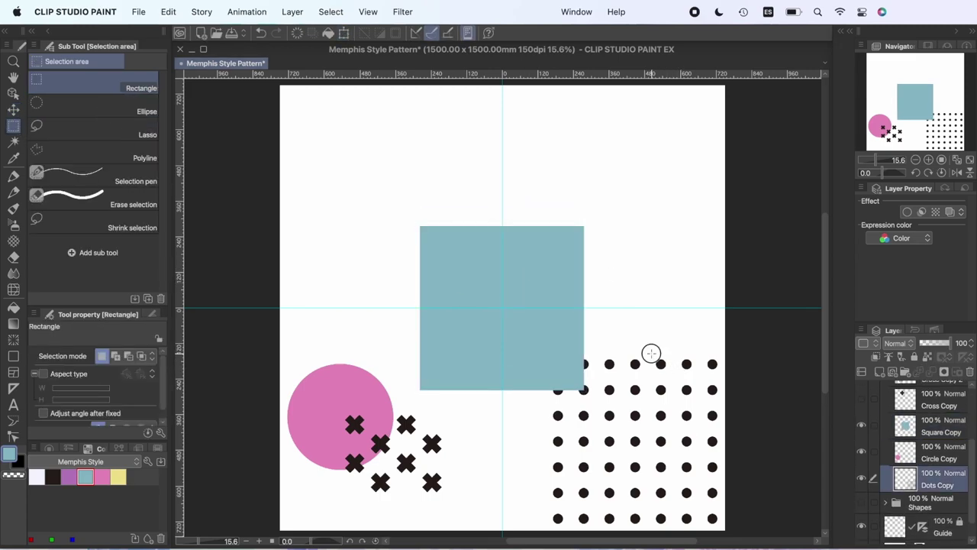
{"action": "left_click_drag", "start_coordinate": [651, 354], "coordinate": [670, 374]}
{"action": "left_click", "coordinate": [693, 392]}
{"action": "left_click_drag", "start_coordinate": [906, 478], "coordinate": [906, 415]}
Step: Move the copied dot into the lower-left corner of the teal square and clear the selection
{"action": "left_click", "coordinate": [344, 33]}
{"action": "left_click_drag", "start_coordinate": [658, 363], "coordinate": [233, 229]}
{"action": "scroll", "coordinate": [555, 340], "scroll_direction": "up", "scroll_amount": 5}
{"action": "key", "text": "Return"}
{"action": "key", "text": "super+d"}
{"action": "left_click", "coordinate": [14, 109]}
{"action": "scroll", "coordinate": [233, 229], "scroll_direction": "left", "scroll_amount": 3}
{"action": "scroll", "coordinate": [233, 228], "scroll_direction": "down", "scroll_amount": 1}
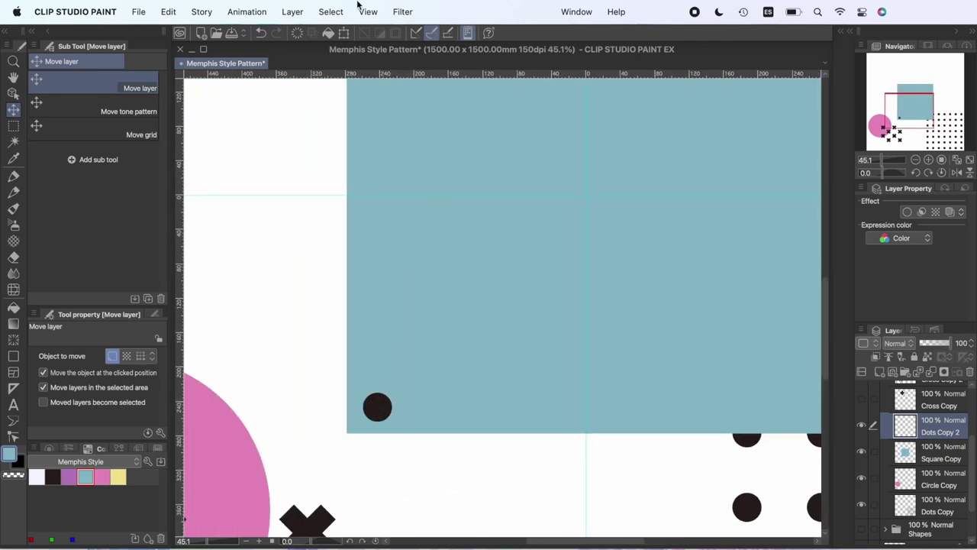
Step: Duplicate the corner dot and place the copy along the bottom edge of the teal square
{"action": "key", "text": "ctrl+t"}
{"action": "left_click_drag", "start_coordinate": [377, 407], "coordinate": [509, 427]}
{"action": "left_click", "coordinate": [404, 451]}
{"action": "scroll", "coordinate": [404, 429], "scroll_direction": "down", "scroll_amount": 3}
{"action": "key", "text": "super+c"}
{"action": "key", "text": "super+v"}
{"action": "left_click_drag", "start_coordinate": [509, 427], "coordinate": [494, 452]}
Step: Add another dot copy to the bottom row of the teal square and align it with the others
{"action": "key", "text": "super+c"}
{"action": "key", "text": "super+v"}
{"action": "key", "text": "super+t"}
{"action": "left_click_drag", "start_coordinate": [426, 447], "coordinate": [491, 447]}
{"action": "scroll", "coordinate": [488, 446], "scroll_direction": "up", "scroll_amount": 5}
{"action": "key", "text": "Return"}
Step: Move a dot copy further right to extend the row along the teal square's bottom edge
{"action": "scroll", "coordinate": [504, 427], "scroll_direction": "down", "scroll_amount": 3}
{"action": "left_click", "coordinate": [343, 34]}
{"action": "left_click_drag", "start_coordinate": [540, 385], "coordinate": [637, 385]}
{"action": "key", "text": "Return"}
{"action": "scroll", "coordinate": [628, 377], "scroll_direction": "up", "scroll_amount": 5}
{"action": "key", "text": "m"}
{"action": "left_click", "coordinate": [343, 34]}
{"action": "key", "text": "Return"}
Step: Align the row's last dot with the lower-right corner of the teal square
{"action": "scroll", "coordinate": [488, 317], "scroll_direction": "down", "scroll_amount": 5}
{"action": "left_click", "coordinate": [344, 33]}
{"action": "scroll", "coordinate": [608, 345], "scroll_direction": "up", "scroll_amount": 8}
{"action": "key", "text": "Return"}
{"action": "left_click", "coordinate": [929, 452]}
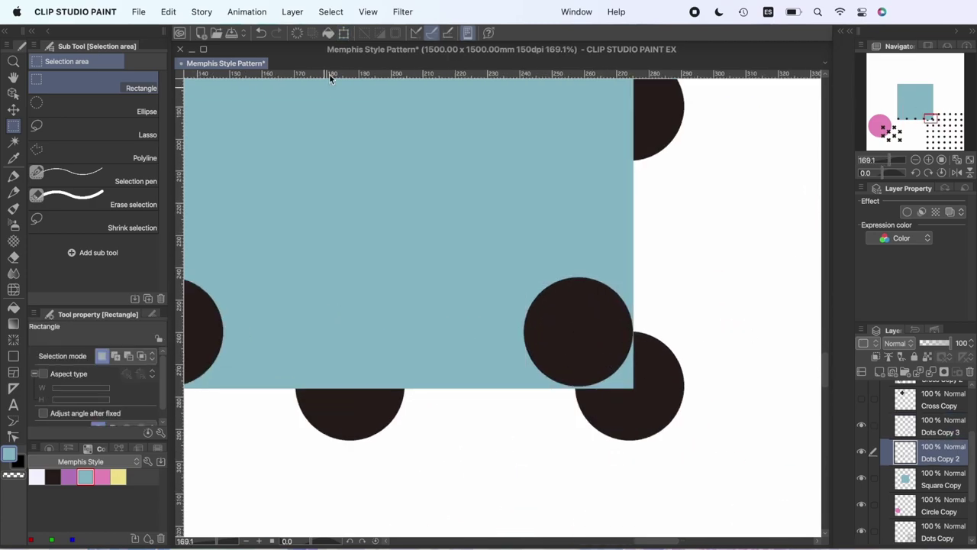
{"action": "left_click", "coordinate": [344, 34]}
{"action": "scroll", "coordinate": [496, 305], "scroll_direction": "left", "scroll_amount": 2}
{"action": "key", "text": "Return"}
Step: Move the Dots Copy 3 row up to the horizontal center guide of the teal square
{"action": "left_click", "coordinate": [930, 425]}
{"action": "scroll", "coordinate": [662, 289], "scroll_direction": "down", "scroll_amount": 8}
{"action": "scroll", "coordinate": [511, 209], "scroll_direction": "up", "scroll_amount": 3}
{"action": "left_click", "coordinate": [14, 110]}
{"action": "scroll", "coordinate": [534, 382], "scroll_direction": "up", "scroll_amount": 1}
{"action": "left_click_drag", "start_coordinate": [613, 479], "coordinate": [615, 294]}
{"action": "scroll", "coordinate": [616, 294], "scroll_direction": "up", "scroll_amount": 6}
{"action": "scroll", "coordinate": [530, 292], "scroll_direction": "down", "scroll_amount": 6}
Step: Merge the two dot rows, duplicate them and shift the copy up to make four evenly spaced rows
{"action": "key", "text": "super+e"}
{"action": "key", "text": "super+c"}
{"action": "key", "text": "super+v"}
{"action": "left_click_drag", "start_coordinate": [461, 293], "coordinate": [461, 193]}
{"action": "left_click", "coordinate": [346, 33]}
{"action": "left_click_drag", "start_coordinate": [544, 274], "coordinate": [543, 292]}
{"action": "key", "text": "Return"}
Step: Select the uppermost dot row, copy it to a new layer and place it along the teal square's top edge
{"action": "left_click", "coordinate": [13, 128]}
{"action": "left_click_drag", "start_coordinate": [351, 170], "coordinate": [780, 242]}
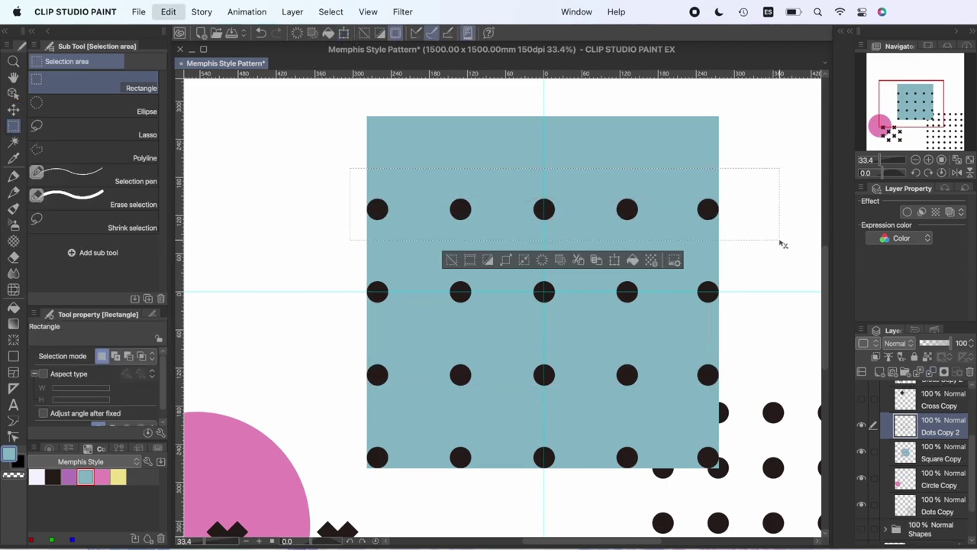
{"action": "key", "text": "super+c"}
{"action": "key", "text": "super+v"}
{"action": "left_click", "coordinate": [14, 109]}
{"action": "scroll", "coordinate": [520, 128], "scroll_direction": "up", "scroll_amount": 5}
{"action": "left_click", "coordinate": [344, 33]}
{"action": "key", "text": "Return"}
{"action": "scroll", "coordinate": [479, 178], "scroll_direction": "down", "scroll_amount": 6}
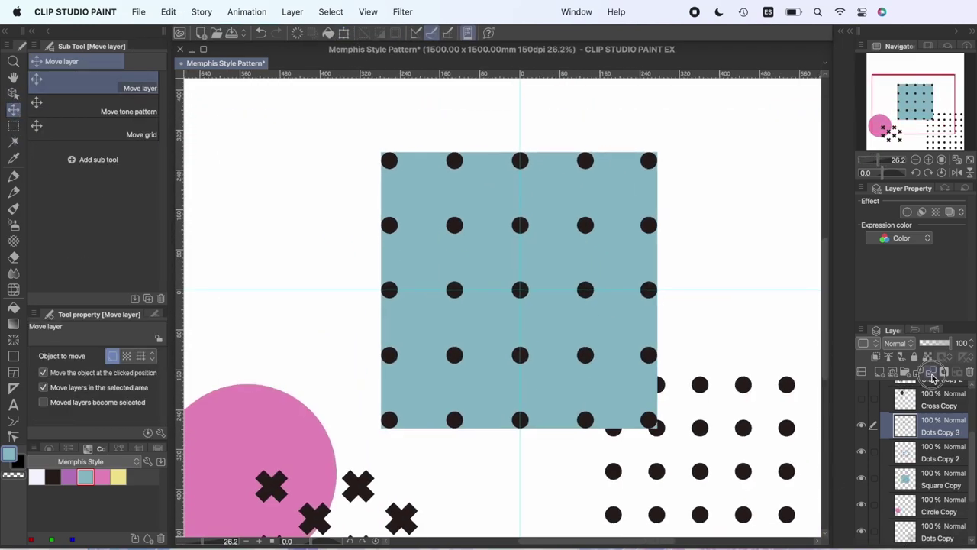
Step: Merge the dot layers, then scale the dots and the teal square down together
{"action": "left_click", "coordinate": [932, 372]}
{"action": "scroll", "coordinate": [475, 369], "scroll_direction": "down", "scroll_amount": 2}
{"action": "scroll", "coordinate": [476, 369], "scroll_direction": "down", "scroll_amount": 2}
{"action": "left_click", "coordinate": [903, 451], "text": "shift"}
{"action": "left_click", "coordinate": [344, 34]}
{"action": "left_click_drag", "start_coordinate": [367, 418], "coordinate": [462, 324]}
{"action": "key", "text": "Return"}
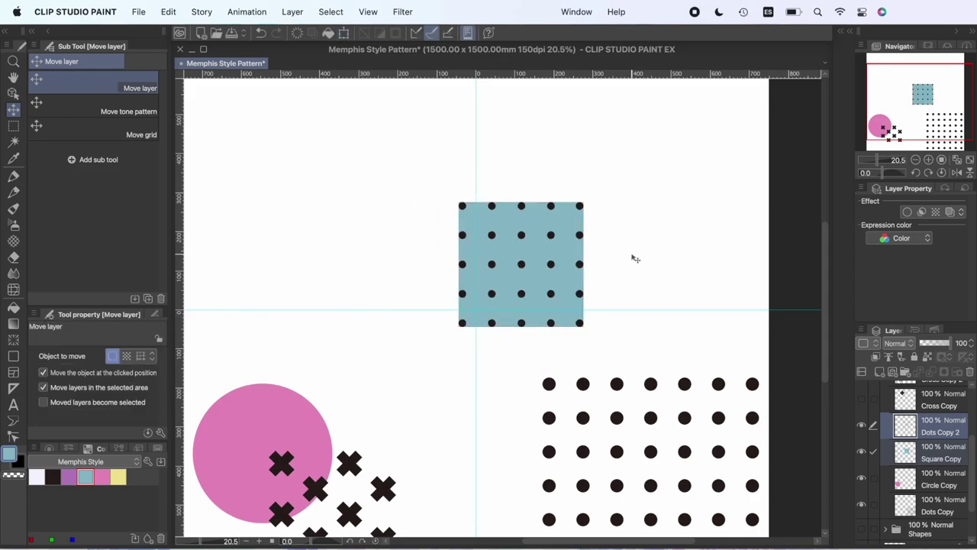
Step: Offset the small dot grid up and to the right so it overlaps only the teal square's upper-right part
{"action": "scroll", "coordinate": [532, 254], "scroll_direction": "down", "scroll_amount": 2}
{"action": "left_click", "coordinate": [916, 429]}
{"action": "left_click", "coordinate": [344, 33]}
{"action": "key", "text": "Up"}
{"action": "key", "text": "Up"}
{"action": "key", "text": "Up"}
{"action": "key", "text": "Up"}
{"action": "key", "text": "Up"}
{"action": "key", "text": "Up"}
{"action": "key", "text": "Up"}
{"action": "key", "text": "Up"}
{"action": "key", "text": "Up"}
{"action": "key", "text": "Up"}
{"action": "key", "text": "Up"}
{"action": "key", "text": "Up"}
{"action": "key", "text": "Up"}
{"action": "key", "text": "Up"}
{"action": "key", "text": "Up"}
{"action": "key", "text": "Up"}
{"action": "key", "text": "Right"}
{"action": "key", "text": "Right"}
{"action": "key", "text": "Right"}
{"action": "key", "text": "Right"}
{"action": "key", "text": "Right"}
{"action": "key", "text": "Right"}
{"action": "key", "text": "Right"}
{"action": "key", "text": "Right"}
{"action": "key", "text": "Right"}
{"action": "key", "text": "Right"}
{"action": "key", "text": "Right"}
{"action": "key", "text": "Right"}
{"action": "key", "text": "Return"}
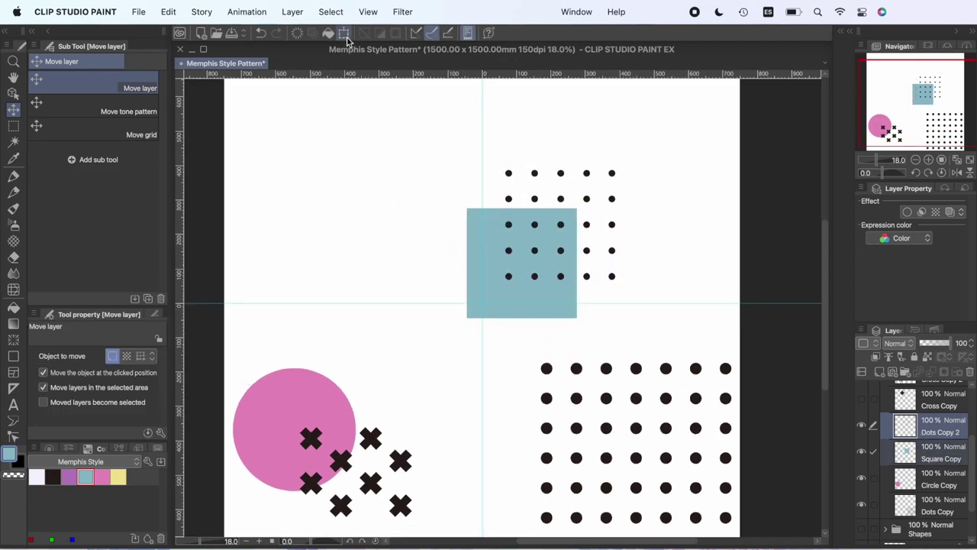
Step: Scale the small dot grid down slightly over the teal square
{"action": "left_click", "coordinate": [344, 34]}
{"action": "left_click_drag", "start_coordinate": [616, 170], "coordinate": [602, 184]}
{"action": "key", "text": "Return"}
Step: Select the Square Copy and Dots Copy 2 layers and shift both shapes left together
{"action": "left_click", "coordinate": [931, 454]}
{"action": "left_click", "coordinate": [931, 432], "text": "shift"}
{"action": "left_click", "coordinate": [344, 34]}
{"action": "key", "text": "Left"}
{"action": "key", "text": "Left"}
{"action": "key", "text": "Left"}
{"action": "key", "text": "Left"}
{"action": "key", "text": "Left"}
{"action": "key", "text": "Left"}
{"action": "key", "text": "Left"}
{"action": "key", "text": "Left"}
{"action": "key", "text": "Left"}
{"action": "key", "text": "Left"}
{"action": "key", "text": "Left"}
{"action": "key", "text": "Left"}
{"action": "key", "text": "Return"}
Step: Show the black line shape, scale it down and place it in the lower middle of the canvas
{"action": "left_click", "coordinate": [926, 408]}
{"action": "scroll", "coordinate": [926, 410], "scroll_direction": "up", "scroll_amount": 3}
{"action": "left_click", "coordinate": [926, 413]}
{"action": "left_click", "coordinate": [863, 413]}
{"action": "left_click", "coordinate": [344, 33]}
{"action": "key", "text": "Return"}
{"action": "left_click_drag", "start_coordinate": [629, 142], "coordinate": [512, 478]}
{"action": "left_click", "coordinate": [344, 34]}
{"action": "key", "text": "Return"}
Step: Duplicate the short black line several times and scatter the copies beside the circle and in the canvas's upper-right area
{"action": "key", "text": "super+c"}
{"action": "key", "text": "super+v"}
{"action": "left_click_drag", "start_coordinate": [425, 389], "coordinate": [418, 405]}
{"action": "key", "text": "super+c"}
{"action": "key", "text": "super+v"}
{"action": "left_click_drag", "start_coordinate": [418, 404], "coordinate": [443, 368]}
{"action": "key", "text": "super+c"}
{"action": "key", "text": "super+v"}
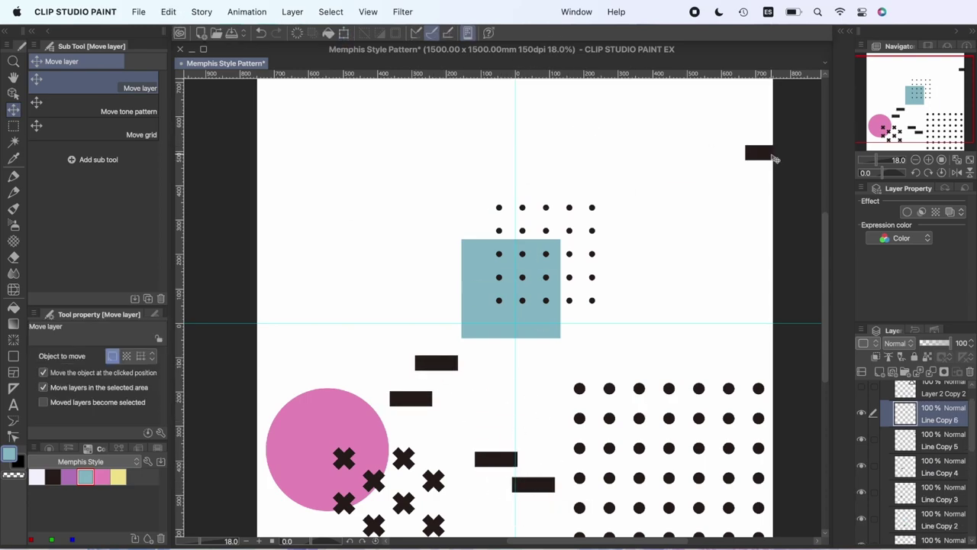
{"action": "left_click_drag", "start_coordinate": [775, 159], "coordinate": [665, 122]}
Step: Recolor the Line Copy 6 bar yellow and the Line Copy 5 bar at the canvas's right edge pink
{"action": "scroll", "coordinate": [763, 168], "scroll_direction": "up", "scroll_amount": 1}
{"action": "left_click", "coordinate": [118, 477]}
{"action": "left_click", "coordinate": [168, 11]}
{"action": "left_click", "coordinate": [199, 248]}
{"action": "left_click", "coordinate": [911, 443]}
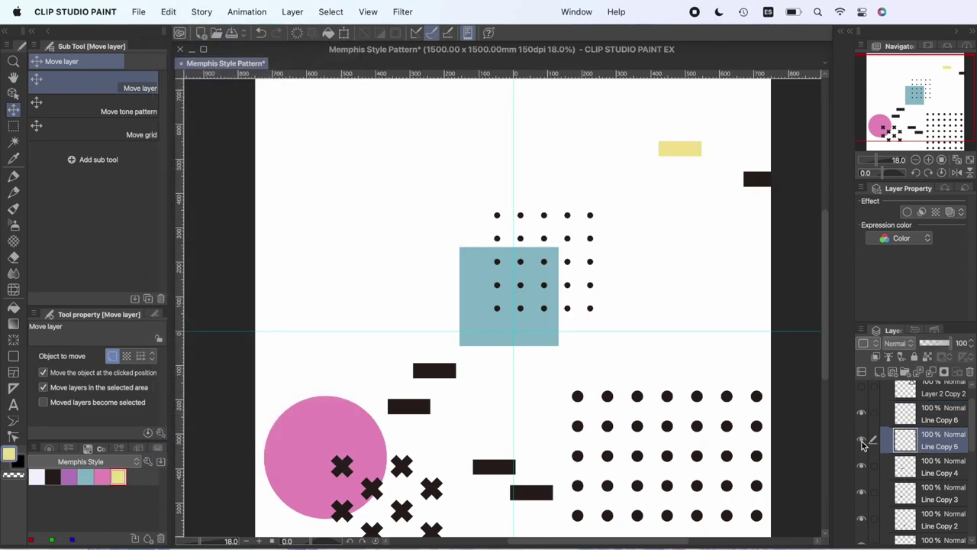
{"action": "left_click", "coordinate": [168, 12]}
{"action": "left_click", "coordinate": [207, 248]}
Step: Recolor two more black bars pink, one above the circle and one in the lower middle of the canvas
{"action": "left_click", "coordinate": [928, 467]}
{"action": "left_click", "coordinate": [169, 13]}
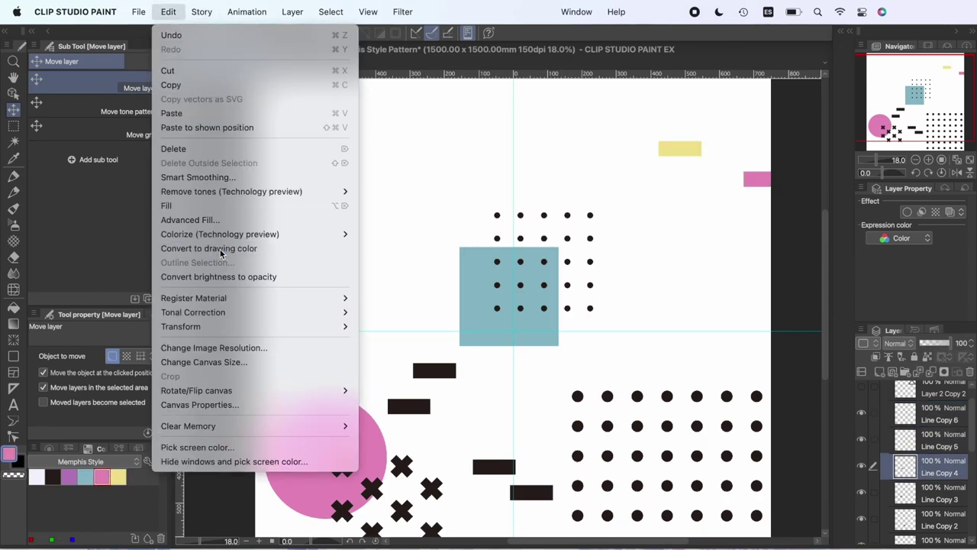
{"action": "left_click", "coordinate": [218, 250]}
{"action": "left_click", "coordinate": [928, 494]}
{"action": "left_click", "coordinate": [928, 521]}
{"action": "left_click", "coordinate": [202, 17]}
{"action": "mouse_move", "coordinate": [169, 12]}
{"action": "left_click", "coordinate": [210, 248]}
Step: Recolor the two remaining black bars yellow
{"action": "left_click", "coordinate": [928, 493]}
{"action": "left_click", "coordinate": [118, 477]}
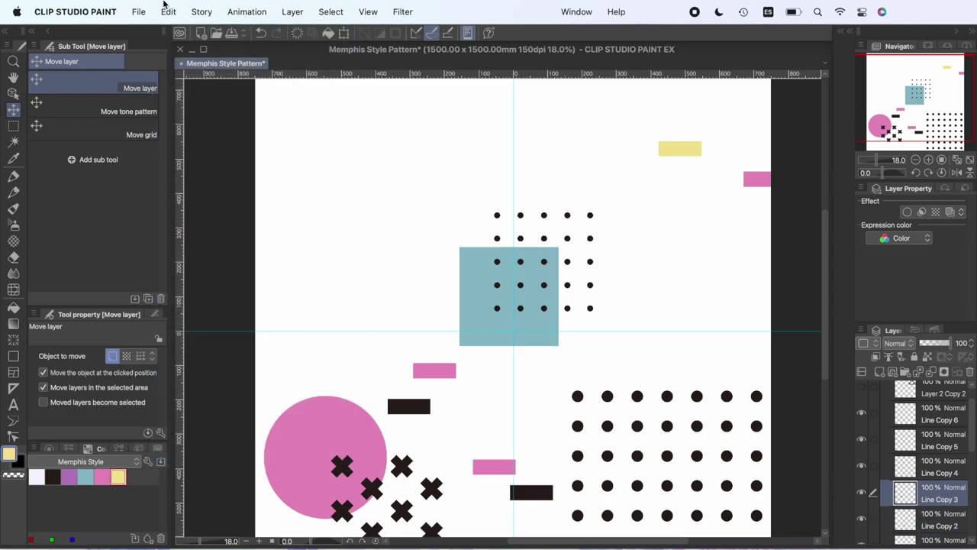
{"action": "left_click", "coordinate": [168, 10]}
{"action": "left_click", "coordinate": [210, 249]}
{"action": "left_click", "coordinate": [928, 523]}
{"action": "left_click", "coordinate": [168, 12]}
{"action": "left_click", "coordinate": [233, 247]}
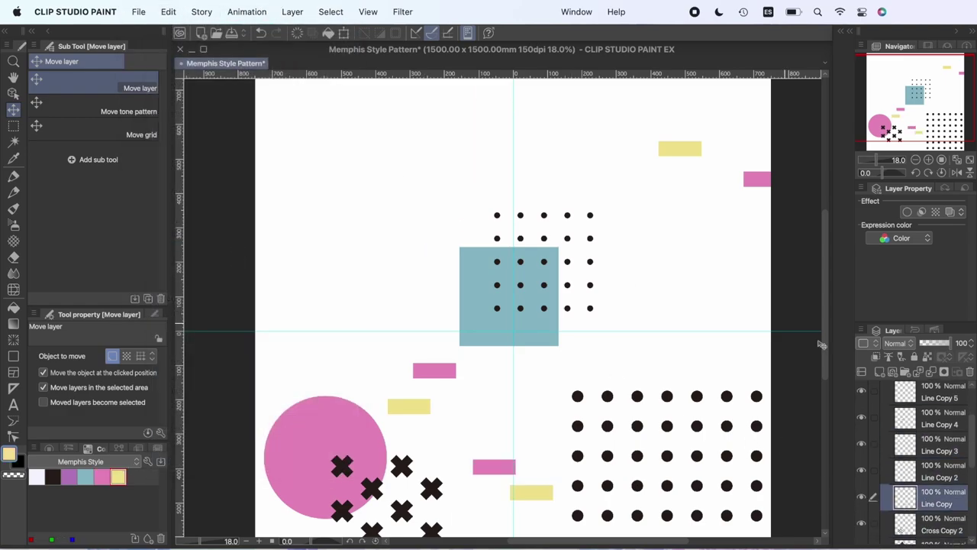
Step: Recolor the background on Layer 1 with the purple palette color
{"action": "scroll", "coordinate": [905, 459], "scroll_direction": "down", "scroll_amount": 5}
{"action": "left_click", "coordinate": [920, 530]}
{"action": "left_click", "coordinate": [69, 476]}
{"action": "left_click", "coordinate": [168, 12]}
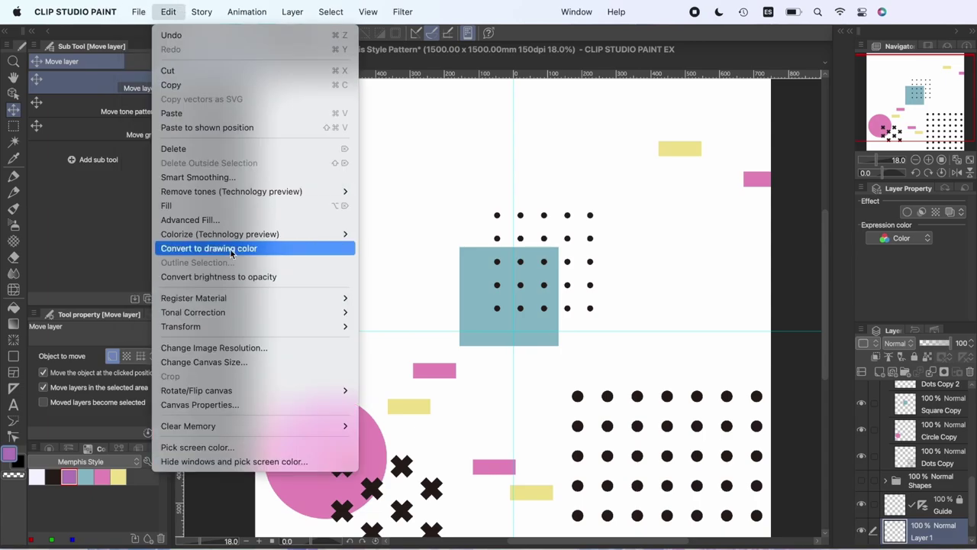
{"action": "left_click", "coordinate": [232, 247]}
Step: Recolor the group of small crosses on Cross Copy 2 white
{"action": "scroll", "coordinate": [917, 458], "scroll_direction": "up", "scroll_amount": 5}
{"action": "left_click", "coordinate": [939, 438]}
{"action": "left_click", "coordinate": [36, 477]}
{"action": "left_click", "coordinate": [168, 11]}
{"action": "left_click", "coordinate": [203, 247]}
Step: Scale down the large dot grid and shift it toward the canvas's lower-right corner
{"action": "scroll", "coordinate": [574, 414], "scroll_direction": "down", "scroll_amount": 2}
{"action": "scroll", "coordinate": [573, 414], "scroll_direction": "down", "scroll_amount": 1}
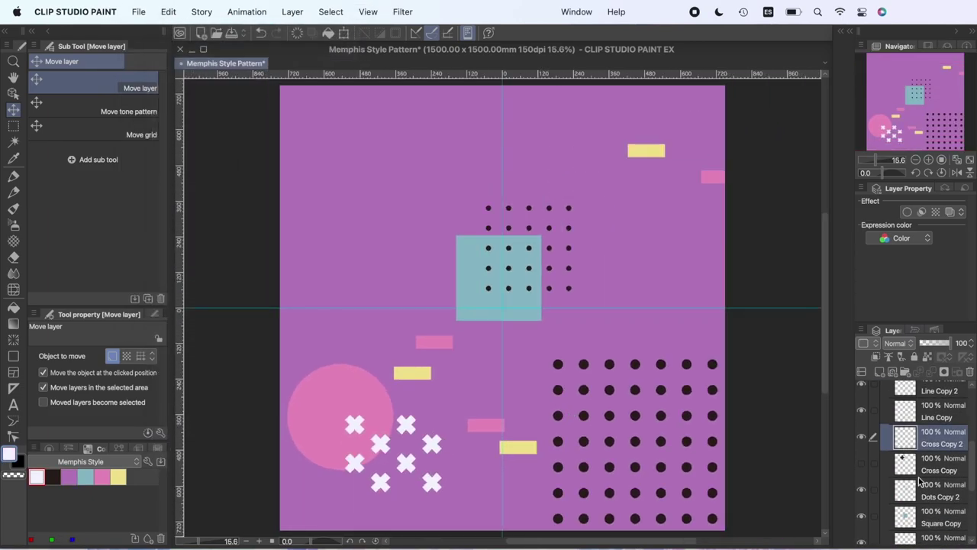
{"action": "scroll", "coordinate": [924, 480], "scroll_direction": "down", "scroll_amount": 3}
{"action": "left_click", "coordinate": [939, 530]}
{"action": "key", "text": "ctrl+t"}
{"action": "left_click_drag", "start_coordinate": [551, 356], "coordinate": [577, 381]}
{"action": "key", "text": "Return"}
{"action": "left_click_drag", "start_coordinate": [670, 396], "coordinate": [694, 396]}
Step: Show the single black cross on Cross Copy, scale it down and place it to the left of the teal square
{"action": "left_click", "coordinate": [918, 425]}
{"action": "left_click", "coordinate": [862, 424]}
{"action": "left_click", "coordinate": [345, 33]}
{"action": "left_click_drag", "start_coordinate": [482, 123], "coordinate": [451, 154]}
{"action": "left_click", "coordinate": [458, 231]}
{"action": "left_click_drag", "start_coordinate": [419, 184], "coordinate": [352, 291]}
{"action": "left_click", "coordinate": [346, 35]}
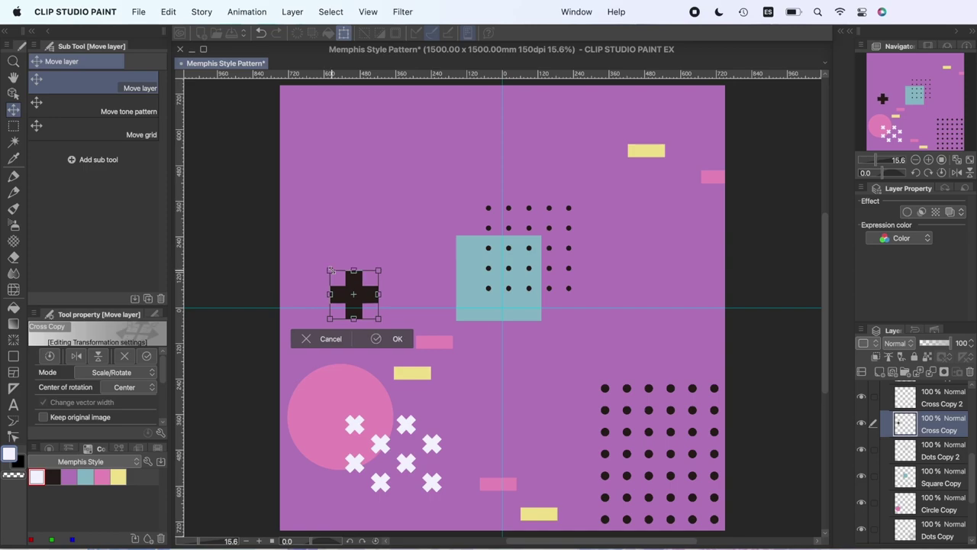
{"action": "left_click", "coordinate": [391, 339]}
Step: Select the teal square and its dot grid together and shift them slightly to the right
{"action": "left_click", "coordinate": [931, 478]}
{"action": "left_click", "coordinate": [908, 452], "text": "super"}
{"action": "key", "text": "super+d"}
{"action": "left_click", "coordinate": [940, 454], "text": "super"}
{"action": "left_click", "coordinate": [343, 32]}
{"action": "left_click_drag", "start_coordinate": [513, 264], "coordinate": [535, 267]}
{"action": "left_click", "coordinate": [578, 345]}
Step: Show the black triangle outline, scale it down, rotate it and place it near the canvas's right edge
{"action": "scroll", "coordinate": [924, 458], "scroll_direction": "down", "scroll_amount": 5}
{"action": "left_click", "coordinate": [865, 418]}
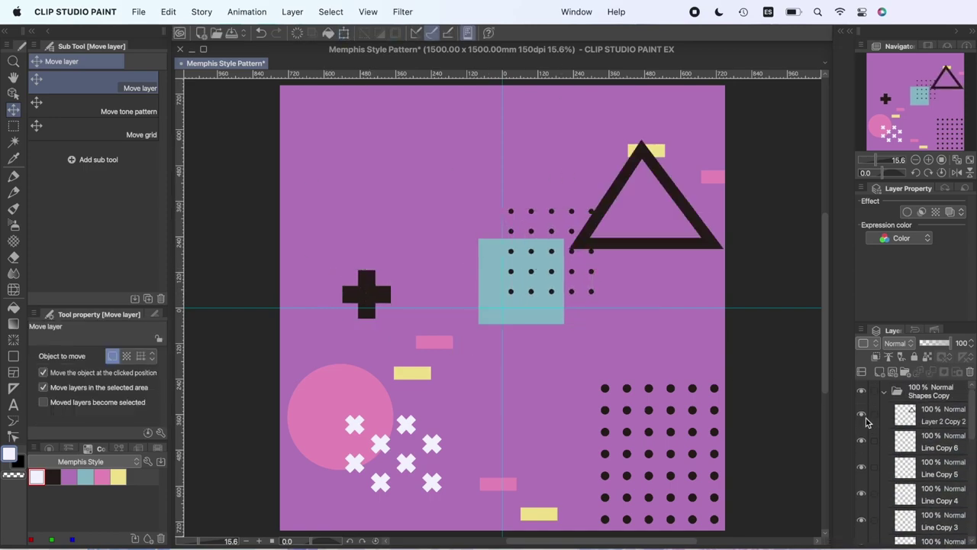
{"action": "left_click", "coordinate": [344, 33]}
{"action": "left_click_drag", "start_coordinate": [725, 139], "coordinate": [659, 191]}
{"action": "left_click", "coordinate": [652, 271]}
{"action": "left_click_drag", "start_coordinate": [622, 209], "coordinate": [692, 250]}
Step: Recolor the triangle outline teal
{"action": "left_click", "coordinate": [85, 476]}
{"action": "left_click", "coordinate": [168, 11]}
{"action": "left_click", "coordinate": [222, 246]}
Step: Scale the teal square and its dot grid down together and nudge them up and left
{"action": "scroll", "coordinate": [916, 458], "scroll_direction": "down", "scroll_amount": 4}
{"action": "left_click", "coordinate": [905, 455]}
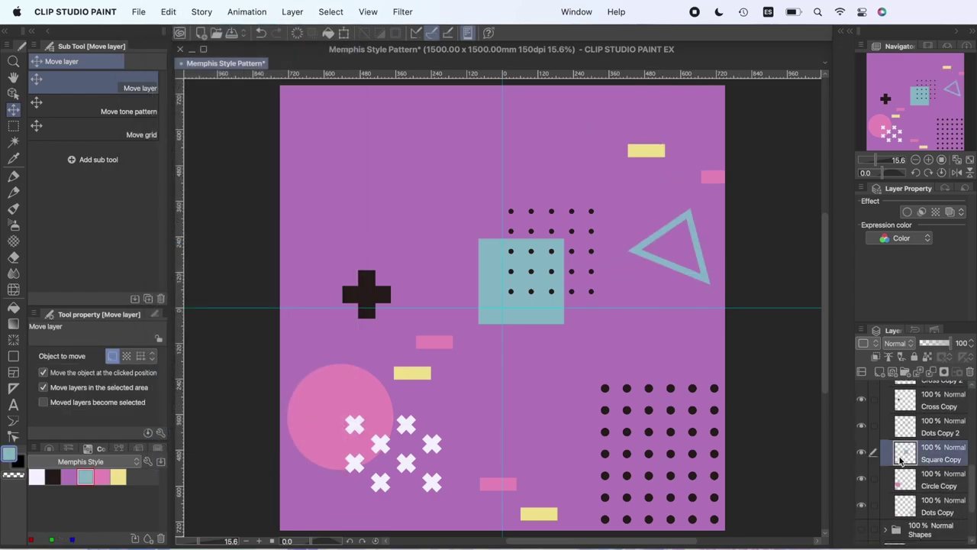
{"action": "left_click", "coordinate": [344, 33]}
{"action": "left_click_drag", "start_coordinate": [593, 208], "coordinate": [582, 217]}
{"action": "left_click", "coordinate": [573, 341]}
{"action": "left_click", "coordinate": [344, 33]}
{"action": "left_click_drag", "start_coordinate": [527, 267], "coordinate": [522, 264]}
{"action": "left_click", "coordinate": [346, 34]}
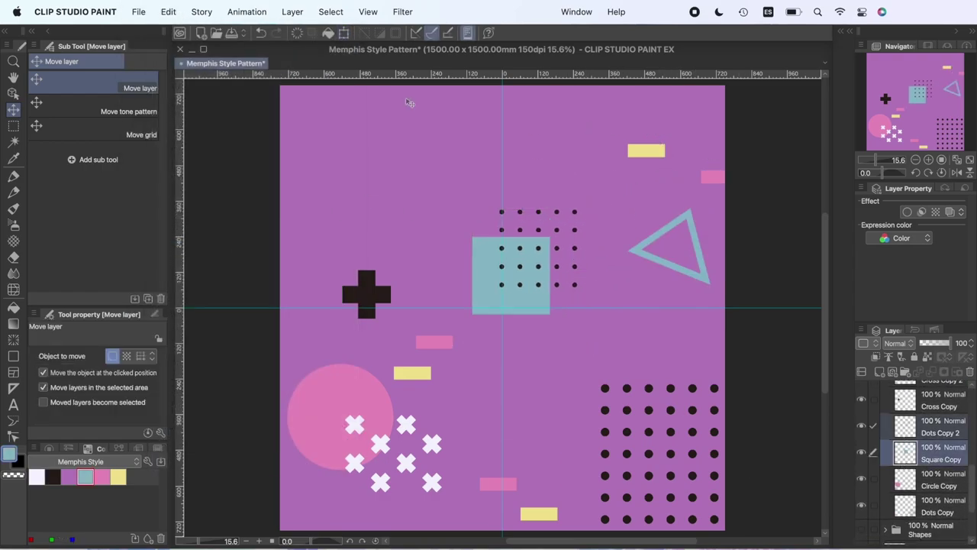
Step: Duplicate the black triangle outline, then scale and rotate the copy into a smaller triangle beside the teal one
{"action": "scroll", "coordinate": [926, 466], "scroll_direction": "up", "scroll_amount": 5}
{"action": "left_click", "coordinate": [926, 441]}
{"action": "key", "text": "super+c"}
{"action": "key", "text": "super+v"}
{"action": "left_click", "coordinate": [861, 441]}
{"action": "left_click", "coordinate": [343, 33]}
{"action": "left_click_drag", "start_coordinate": [727, 140], "coordinate": [697, 114]}
{"action": "left_click_drag", "start_coordinate": [697, 114], "coordinate": [628, 206]}
{"action": "left_click", "coordinate": [645, 284]}
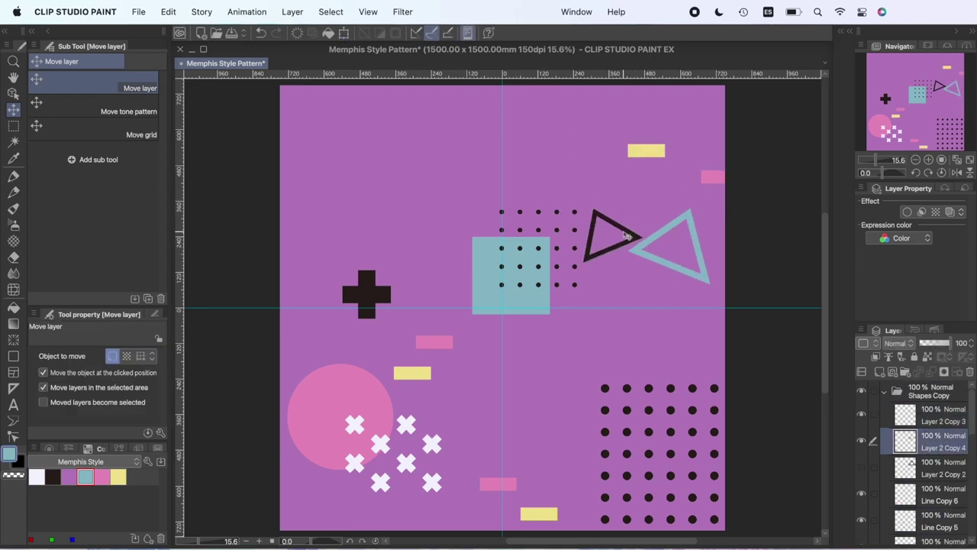
Step: Recolor the smaller triangle outline pink
{"action": "left_click", "coordinate": [102, 476]}
{"action": "left_click", "coordinate": [168, 12]}
{"action": "left_click", "coordinate": [221, 247]}
Step: Move the teal square with its dot grid down, and move the black cross up
{"action": "scroll", "coordinate": [916, 442], "scroll_direction": "down", "scroll_amount": 4}
{"action": "left_click", "coordinate": [910, 442]}
{"action": "left_click", "coordinate": [910, 416], "text": "shift"}
{"action": "left_click", "coordinate": [344, 32]}
{"action": "left_click_drag", "start_coordinate": [519, 263], "coordinate": [529, 312]}
{"action": "left_click", "coordinate": [563, 383]}
{"action": "left_click_drag", "start_coordinate": [367, 294], "coordinate": [367, 239]}
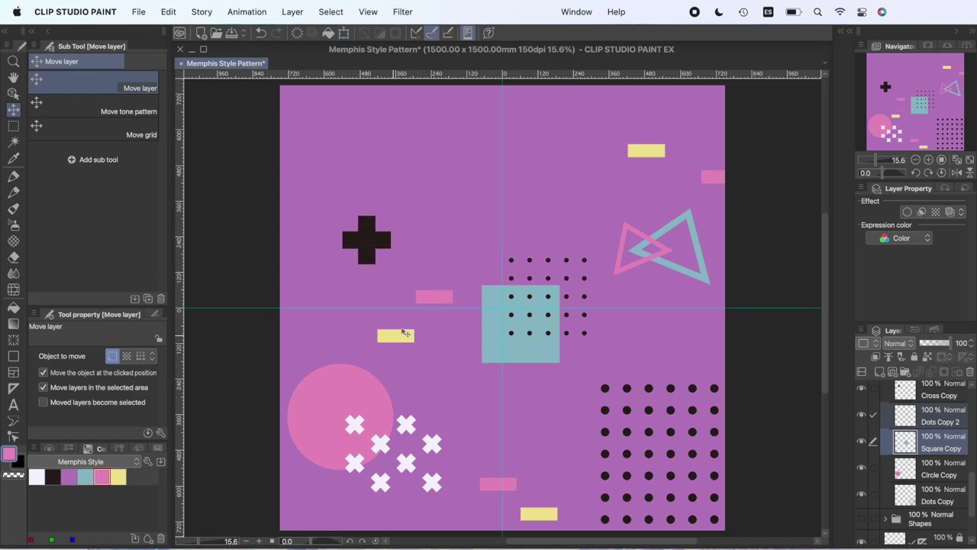
Step: Scale the pink triangle outline down slightly where it overlaps the teal triangle
{"action": "left_click", "coordinate": [942, 424]}
{"action": "left_click", "coordinate": [344, 33]}
{"action": "left_click_drag", "start_coordinate": [673, 221], "coordinate": [666, 226]}
{"action": "key", "text": "Return"}
{"action": "left_click", "coordinate": [343, 32]}
{"action": "key", "text": "Return"}
Step: Show another triangle outline from the layer stack and recolor it white
{"action": "left_click_drag", "start_coordinate": [924, 477], "coordinate": [920, 410]}
{"action": "left_click", "coordinate": [862, 415]}
{"action": "left_click", "coordinate": [36, 476]}
{"action": "left_click", "coordinate": [168, 12]}
{"action": "left_click", "coordinate": [218, 248]}
Step: Scale and rotate the white triangle outline into a small one near the canvas's upper edge, just past the vertical centre guide
{"action": "left_click", "coordinate": [344, 33]}
{"action": "left_click_drag", "start_coordinate": [646, 194], "coordinate": [489, 152]}
{"action": "left_click_drag", "start_coordinate": [568, 97], "coordinate": [479, 204]}
{"action": "left_click_drag", "start_coordinate": [478, 187], "coordinate": [528, 132]}
{"action": "key", "text": "Return"}
{"action": "key", "text": "super+t"}
{"action": "key", "text": "Return"}
Step: Choose yellow as the drawing color, show the grid and hide the purple background layer
{"action": "scroll", "coordinate": [917, 432], "scroll_direction": "down", "scroll_amount": 3}
{"action": "left_click", "coordinate": [119, 476]}
{"action": "left_click", "coordinate": [368, 11]}
{"action": "left_click", "coordinate": [412, 274]}
{"action": "scroll", "coordinate": [972, 482], "scroll_direction": "down", "scroll_amount": 2}
{"action": "left_click", "coordinate": [861, 501]}
Step: Add a new layer above the shapes and name it zigzag
{"action": "left_click_drag", "start_coordinate": [973, 483], "coordinate": [973, 399]}
{"action": "left_click", "coordinate": [880, 372]}
{"action": "double_click", "coordinate": [936, 420]}
{"action": "type", "text": "zigzag"}
{"action": "key", "text": "Return"}
Step: Draw a yellow zigzag of eight segments with the Polyline tool at brush size 50, snapping its points to the grid
{"action": "left_click", "coordinate": [13, 355]}
{"action": "left_click", "coordinate": [368, 11]}
{"action": "left_click", "coordinate": [382, 504]}
{"action": "left_click", "coordinate": [354, 130]}
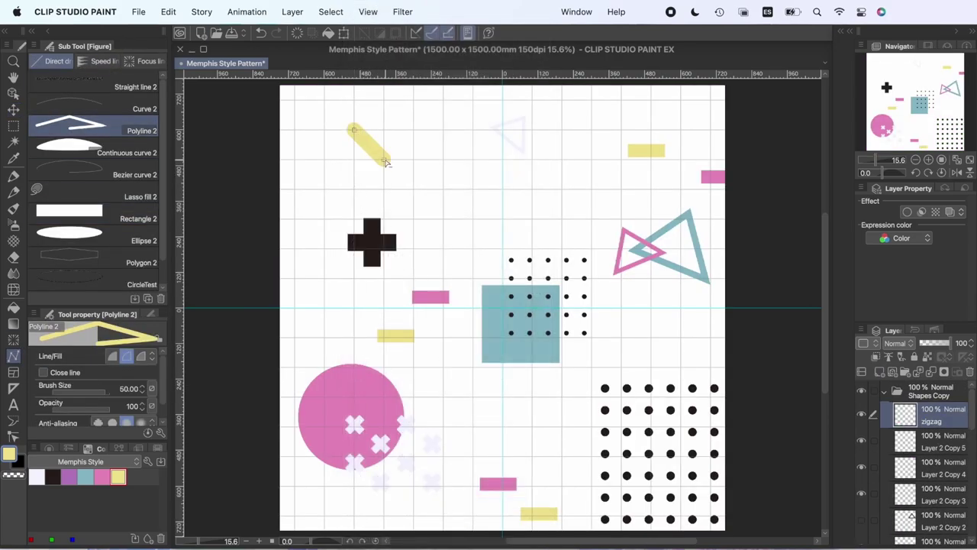
{"action": "left_click", "coordinate": [384, 160]}
{"action": "left_click", "coordinate": [413, 130]}
{"action": "left_click", "coordinate": [443, 160]}
{"action": "left_click", "coordinate": [472, 129]}
{"action": "left_click", "coordinate": [502, 160]}
{"action": "left_click", "coordinate": [533, 129]}
{"action": "left_click", "coordinate": [563, 161]}
{"action": "double_click", "coordinate": [593, 131]}
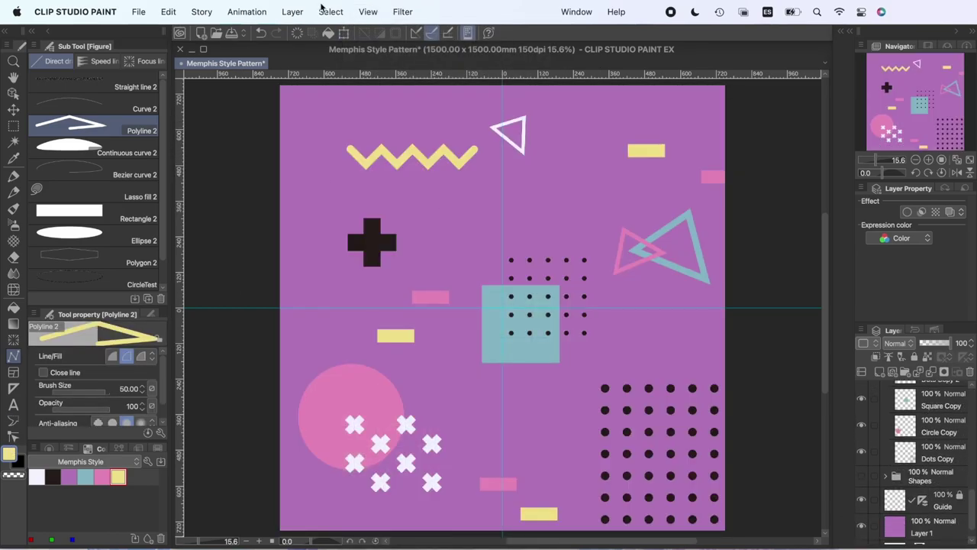
Step: Move the yellow zigzag up and left above the black cross and scale it down slightly
{"action": "key", "text": "k"}
{"action": "left_click_drag", "start_coordinate": [425, 161], "coordinate": [416, 147]}
{"action": "key", "text": "super+t"}
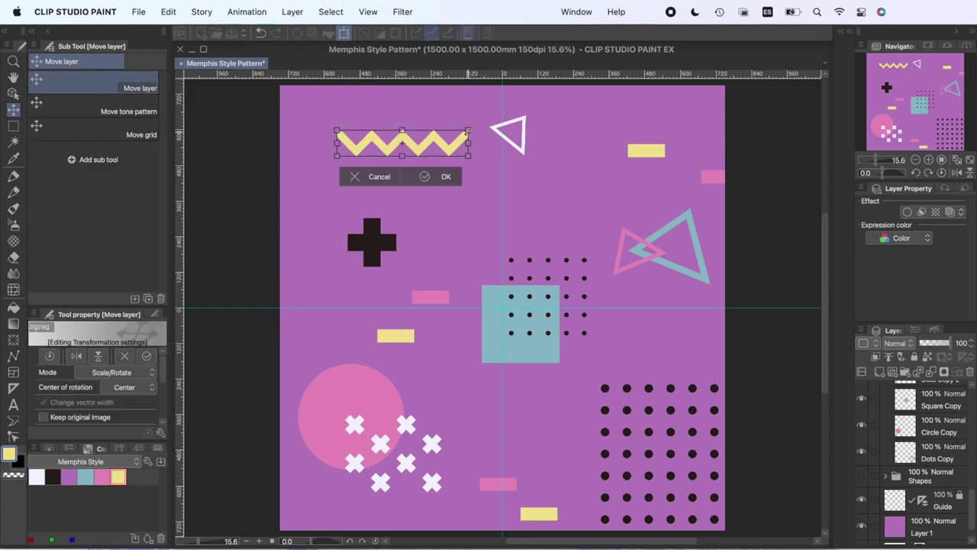
{"action": "left_click_drag", "start_coordinate": [469, 128], "coordinate": [458, 132]}
{"action": "key", "text": "Return"}
Step: Move the black cross down and left, and shift the white triangle and the zigzag to the right
{"action": "left_click_drag", "start_coordinate": [359, 254], "coordinate": [340, 273]}
{"action": "left_click_drag", "start_coordinate": [525, 152], "coordinate": [563, 135]}
{"action": "left_click_drag", "start_coordinate": [403, 143], "coordinate": [446, 142]}
Step: Duplicate the zigzag and place the copy below the original, offset slightly to the left
{"action": "key", "text": "super+t"}
{"action": "left_click_drag", "start_coordinate": [509, 128], "coordinate": [298, 203]}
{"action": "key", "text": "Return"}
{"action": "left_click", "coordinate": [344, 33]}
{"action": "key", "text": "Down"}
{"action": "key", "text": "Down"}
{"action": "key", "text": "Down"}
{"action": "key", "text": "Down"}
{"action": "key", "text": "Down"}
{"action": "key", "text": "Down"}
{"action": "key", "text": "Left"}
{"action": "key", "text": "Left"}
{"action": "key", "text": "Left"}
{"action": "key", "text": "Left"}
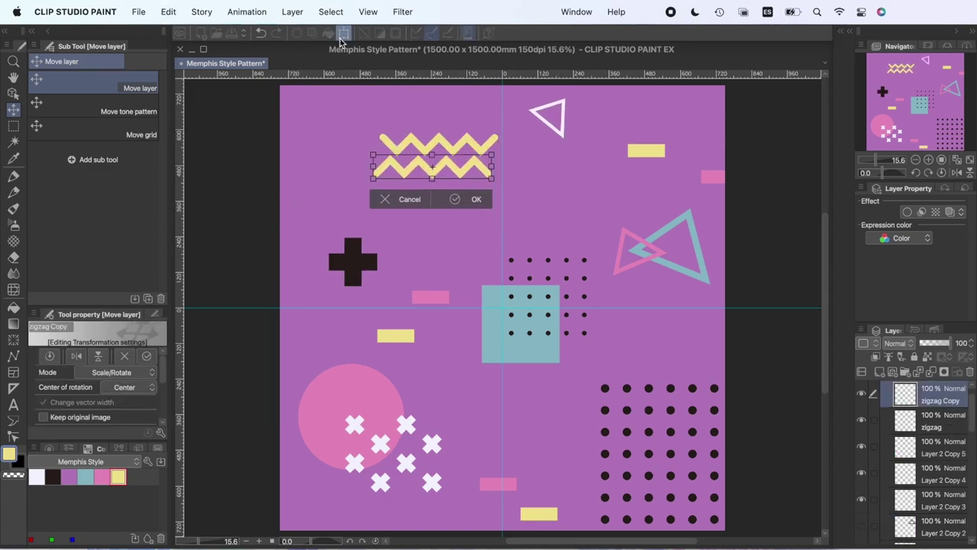
{"action": "key", "text": "Return"}
Step: Duplicate the zigzag again and place this copy below and slightly left of the second row
{"action": "key", "text": "super+c"}
{"action": "key", "text": "super+v"}
{"action": "key", "text": "ctrl+t"}
{"action": "left_click_drag", "start_coordinate": [431, 164], "coordinate": [416, 187]}
{"action": "key", "text": "Return"}
Step: Nudge the zigzag copies down to open up the spacing between the three rows, and save the document
{"action": "left_click", "coordinate": [940, 422], "text": "shift"}
{"action": "left_click", "coordinate": [343, 34]}
{"action": "key", "text": "Down"}
{"action": "key", "text": "Down"}
{"action": "key", "text": "Down"}
{"action": "key", "text": "Down"}
{"action": "key", "text": "Return"}
{"action": "left_click", "coordinate": [941, 397]}
{"action": "left_click", "coordinate": [343, 34]}
{"action": "key", "text": "Down"}
{"action": "key", "text": "Down"}
{"action": "key", "text": "Down"}
{"action": "key", "text": "Return"}
{"action": "key", "text": "super+s"}
Step: Scale the three zigzags down together and nudge rows upward to adjust their spacing
{"action": "left_click", "coordinate": [930, 456], "text": "shift"}
{"action": "left_click", "coordinate": [343, 33]}
{"action": "left_click_drag", "start_coordinate": [498, 132], "coordinate": [463, 145]}
{"action": "key", "text": "Return"}
{"action": "left_click", "coordinate": [344, 34]}
{"action": "key", "text": "Up"}
{"action": "key", "text": "Up"}
{"action": "key", "text": "Up"}
{"action": "key", "text": "Up"}
{"action": "key", "text": "Up"}
{"action": "key", "text": "Up"}
{"action": "key", "text": "Return"}
Step: Even out the zigzag rows by nudging the lowest one down and the uppermost one up
{"action": "left_click", "coordinate": [943, 396]}
{"action": "left_click", "coordinate": [344, 34]}
{"action": "key", "text": "Down"}
{"action": "key", "text": "Down"}
{"action": "key", "text": "Down"}
{"action": "key", "text": "Down"}
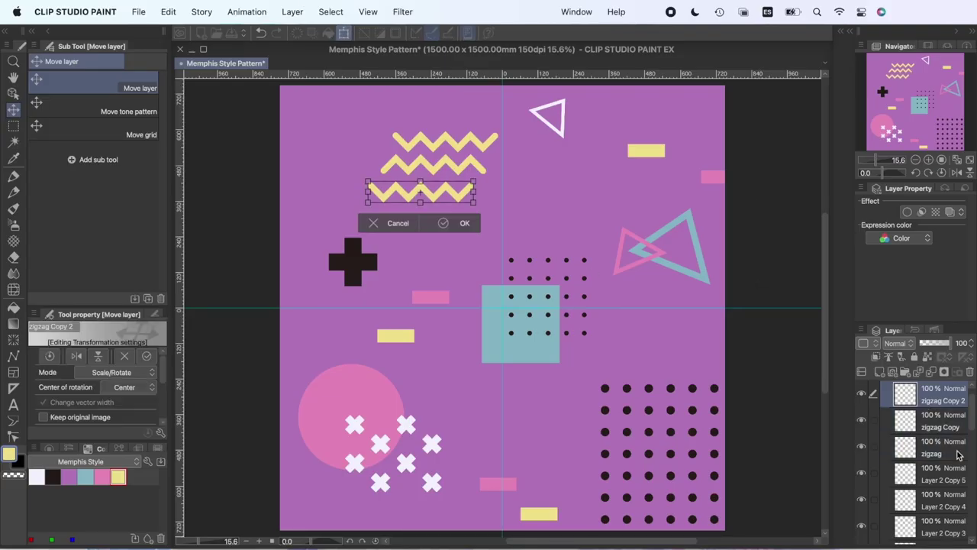
{"action": "key", "text": "Return"}
{"action": "left_click", "coordinate": [955, 452]}
{"action": "key", "text": "ctrl+t"}
{"action": "key", "text": "Return"}
Step: Hide the purple background layer and turn on the grid with snapping for drawing on the Waves layer
{"action": "scroll", "coordinate": [916, 458], "scroll_direction": "down", "scroll_amount": 5}
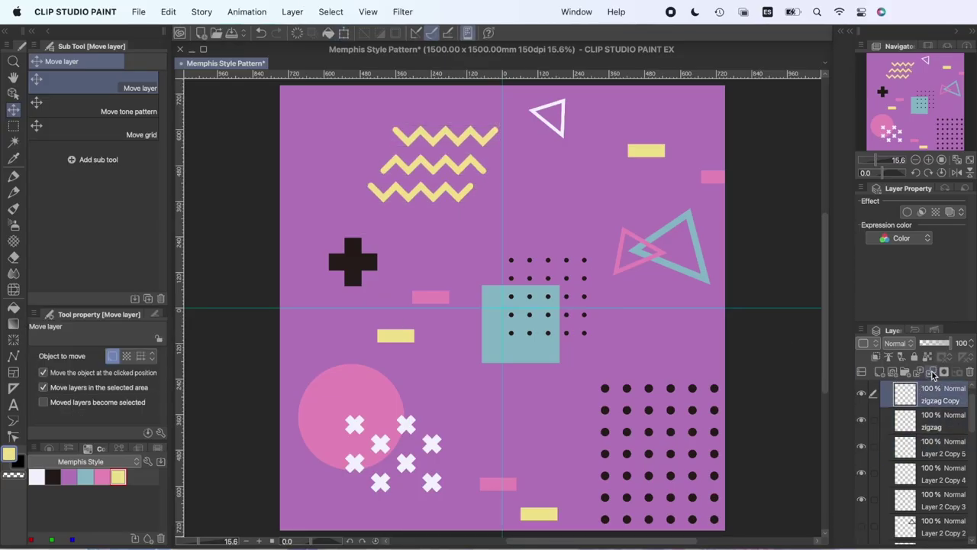
{"action": "left_click", "coordinate": [866, 527]}
{"action": "scroll", "coordinate": [865, 519], "scroll_direction": "down", "scroll_amount": 2}
{"action": "left_click", "coordinate": [861, 432]}
{"action": "left_click", "coordinate": [862, 504]}
{"action": "left_click", "coordinate": [369, 12]}
{"action": "left_click", "coordinate": [425, 507]}
{"action": "left_click", "coordinate": [368, 12]}
{"action": "left_click", "coordinate": [387, 278]}
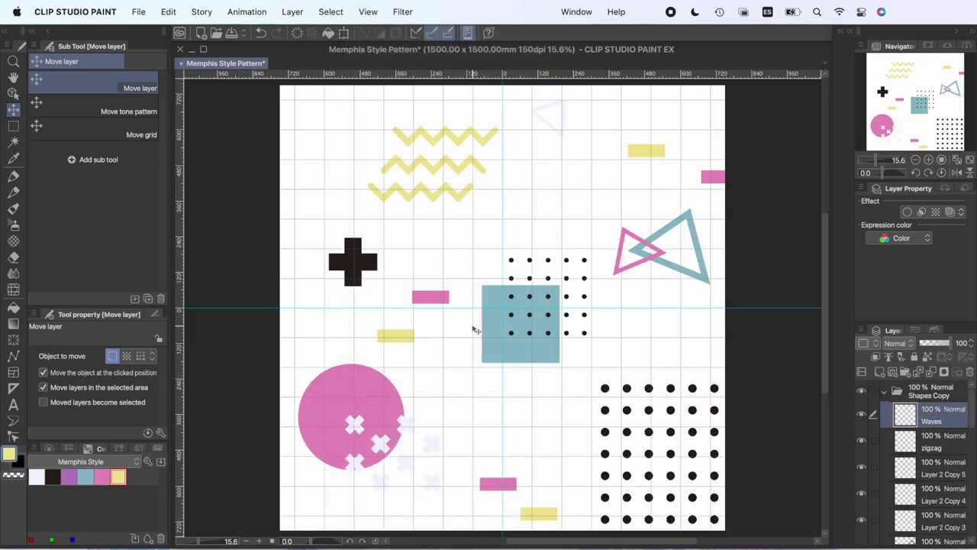
Step: Draw a black two-period wave across the canvas with the Bezier curve tool at brush size 50, following the grid
{"action": "left_click", "coordinate": [52, 477]}
{"action": "key", "text": "u"}
{"action": "left_click", "coordinate": [92, 174]}
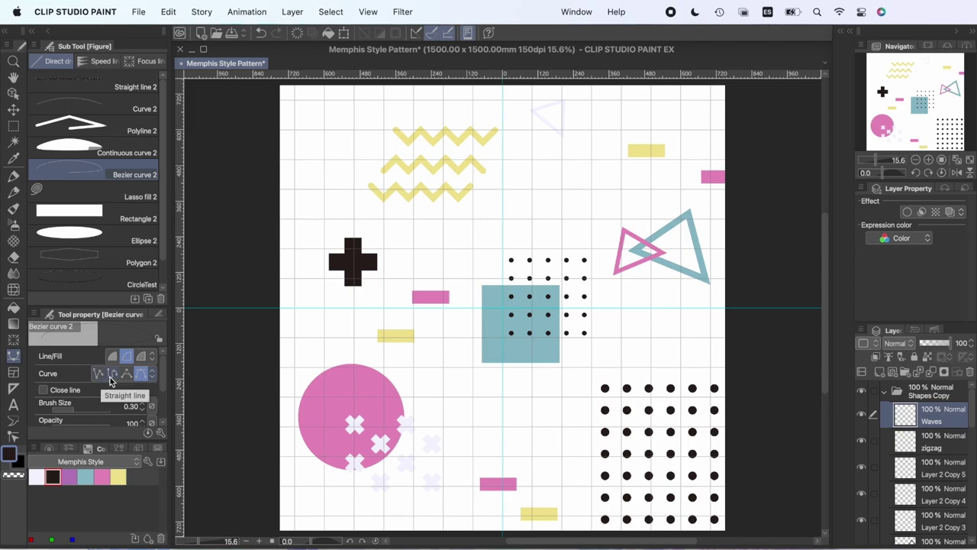
{"action": "left_click", "coordinate": [141, 374]}
{"action": "mouse_move", "coordinate": [443, 250]}
{"action": "left_mouse_down"}
{"action": "mouse_move", "coordinate": [500, 221]}
{"action": "mouse_move", "coordinate": [564, 256]}
{"action": "mouse_move", "coordinate": [656, 268]}
{"action": "mouse_move", "coordinate": [681, 250]}
{"action": "left_mouse_up"}
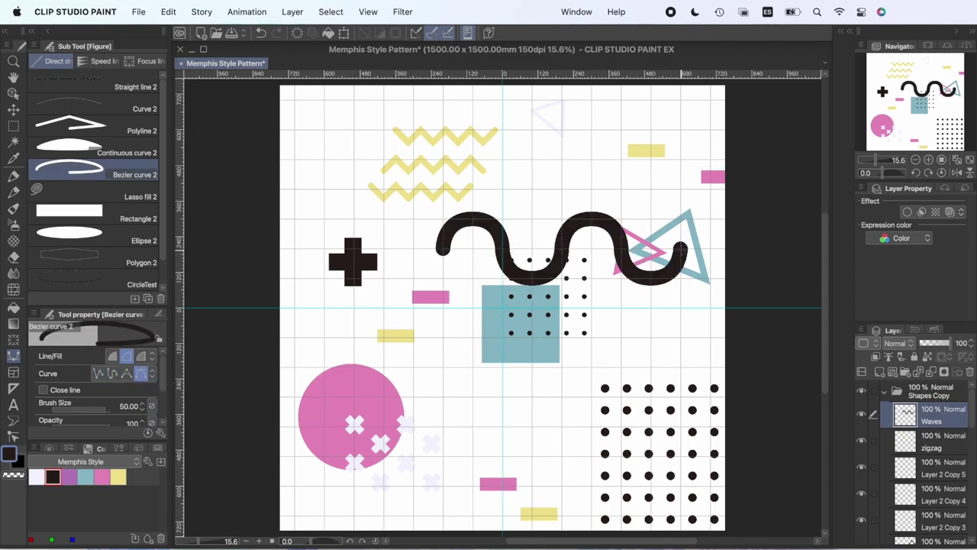
Step: Recolor the wave white, scale it down and move it below the teal square beside the large dot grid
{"action": "key", "text": "x"}
{"action": "left_click", "coordinate": [168, 12]}
{"action": "left_click", "coordinate": [240, 251]}
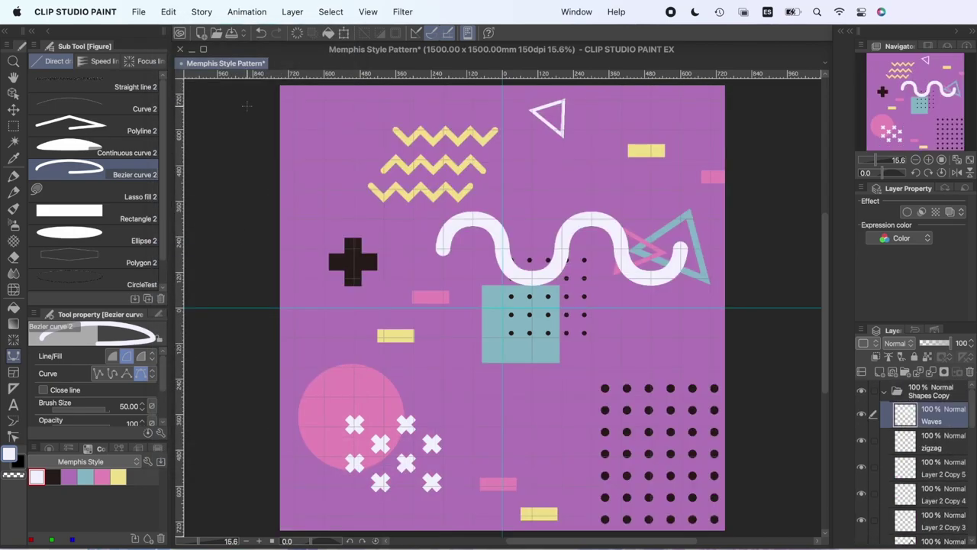
{"action": "left_click", "coordinate": [343, 33]}
{"action": "left_click_drag", "start_coordinate": [688, 211], "coordinate": [613, 416]}
{"action": "left_click", "coordinate": [540, 305]}
Step: Duplicate the white wave and offset the copy down and right so it overlaps the large dot grid
{"action": "left_click", "coordinate": [13, 114]}
{"action": "key", "text": "super+c"}
{"action": "key", "text": "super+v"}
{"action": "left_click", "coordinate": [344, 33]}
{"action": "key", "text": "Down"}
{"action": "key", "text": "Down"}
{"action": "key", "text": "Down"}
{"action": "key", "text": "Down"}
{"action": "key", "text": "Down"}
{"action": "key", "text": "Down"}
{"action": "key", "text": "Down"}
{"action": "key", "text": "Down"}
{"action": "key", "text": "Down"}
{"action": "key", "text": "Down"}
{"action": "key", "text": "Right"}
{"action": "key", "text": "Right"}
{"action": "key", "text": "Right"}
{"action": "key", "text": "Right"}
{"action": "key", "text": "Right"}
{"action": "key", "text": "Right"}
{"action": "key", "text": "Right"}
{"action": "key", "text": "Right"}
{"action": "key", "text": "Right"}
{"action": "key", "text": "Right"}
{"action": "key", "text": "Right"}
{"action": "key", "text": "Right"}
{"action": "key", "text": "Right"}
{"action": "key", "text": "Right"}
{"action": "key", "text": "Right"}
{"action": "key", "text": "Return"}
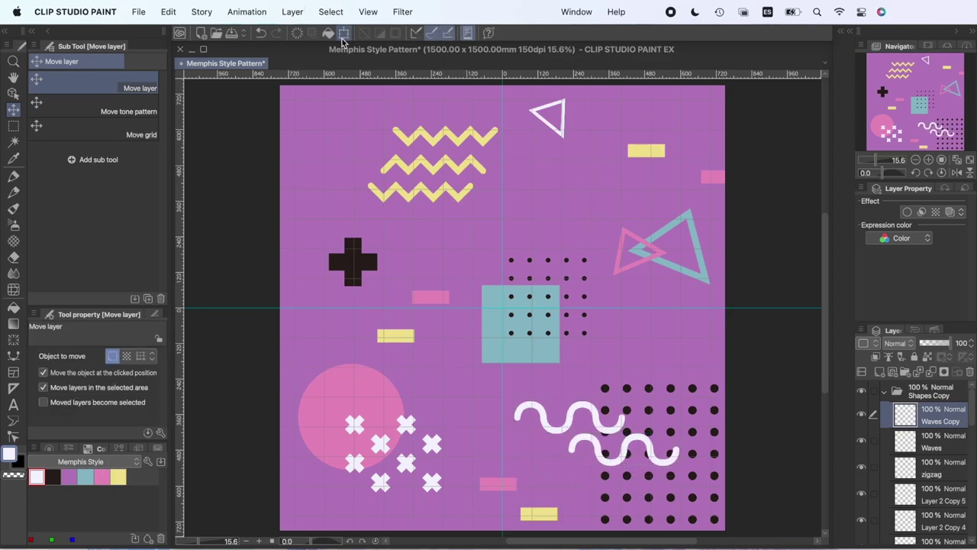
Step: Collapse and duplicate the Shapes Copy folder, then hide the original Shapes Copy folder
{"action": "left_click", "coordinate": [886, 391]}
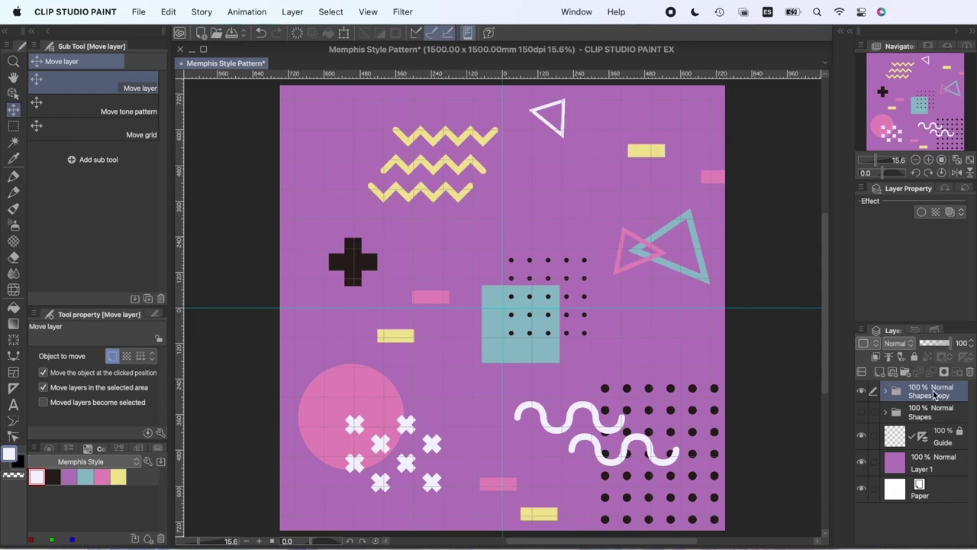
{"action": "key", "text": "super+c"}
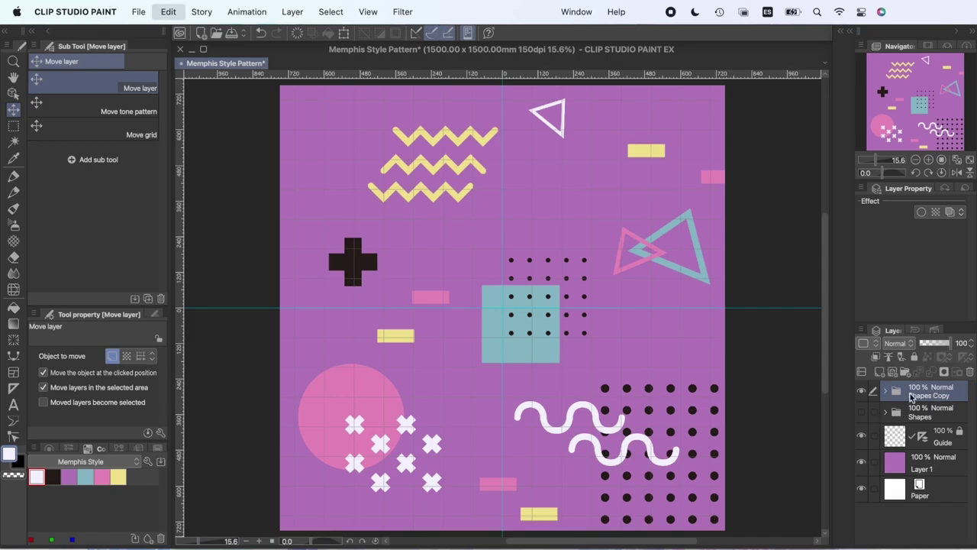
{"action": "key", "text": "super+v"}
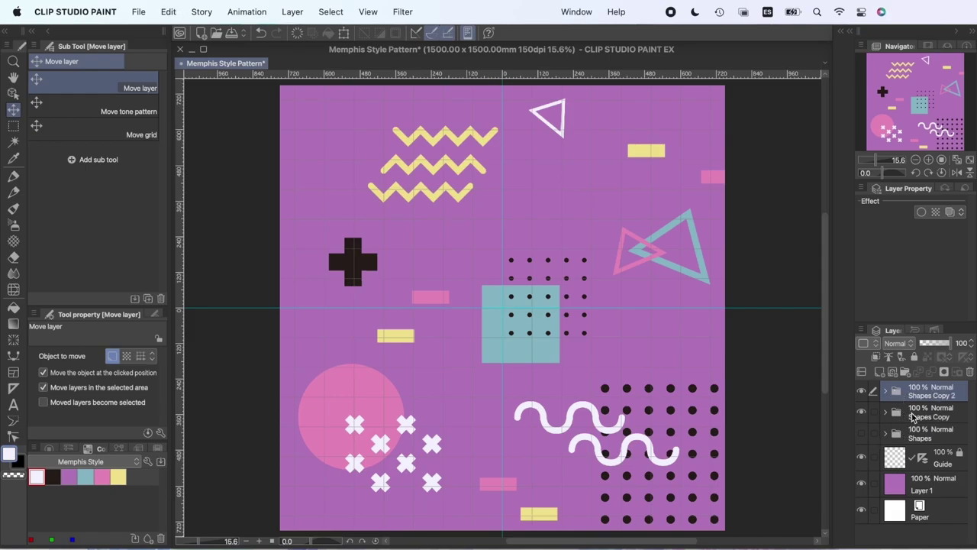
{"action": "left_click", "coordinate": [862, 412]}
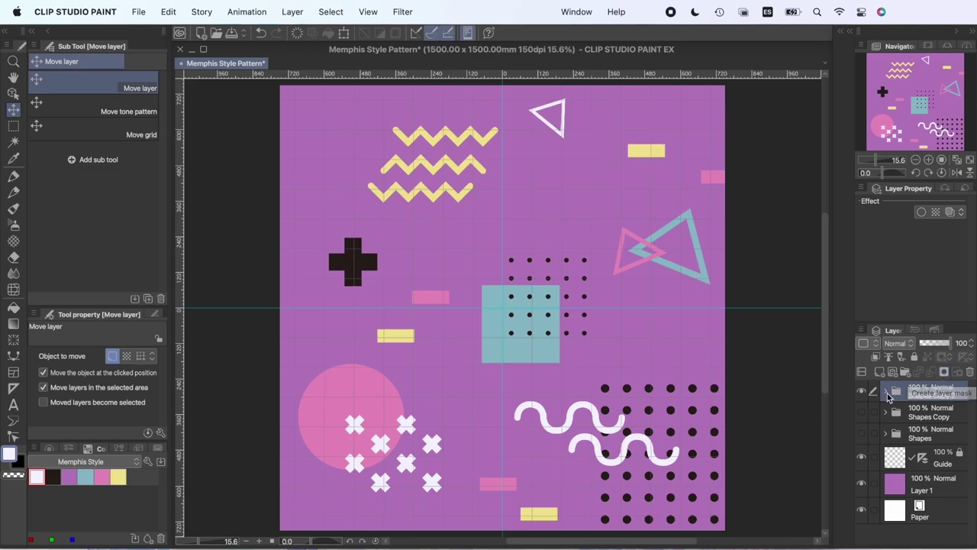
Step: Merge the Shapes Copy 2 folder into a single layer and select the whole canvas
{"action": "right_click", "coordinate": [905, 396]}
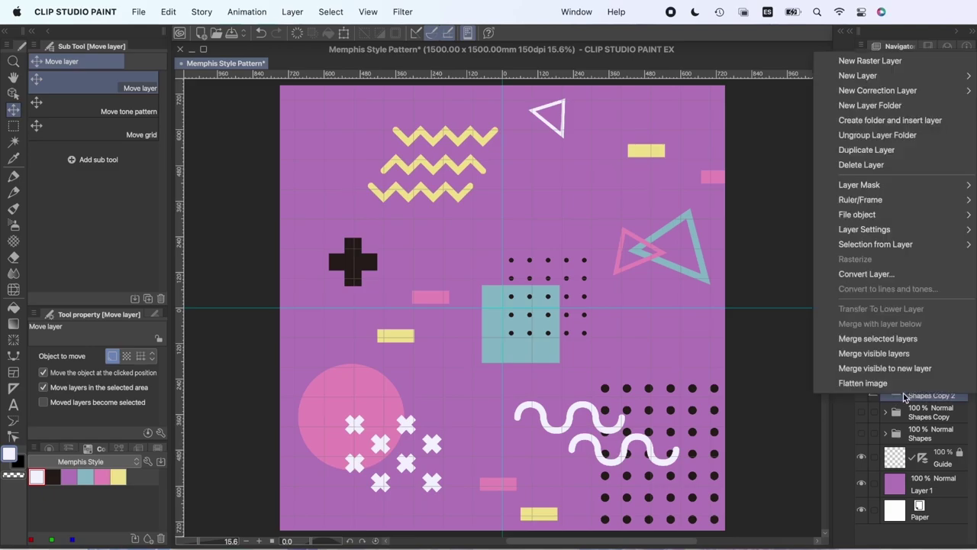
{"action": "left_click", "coordinate": [888, 341]}
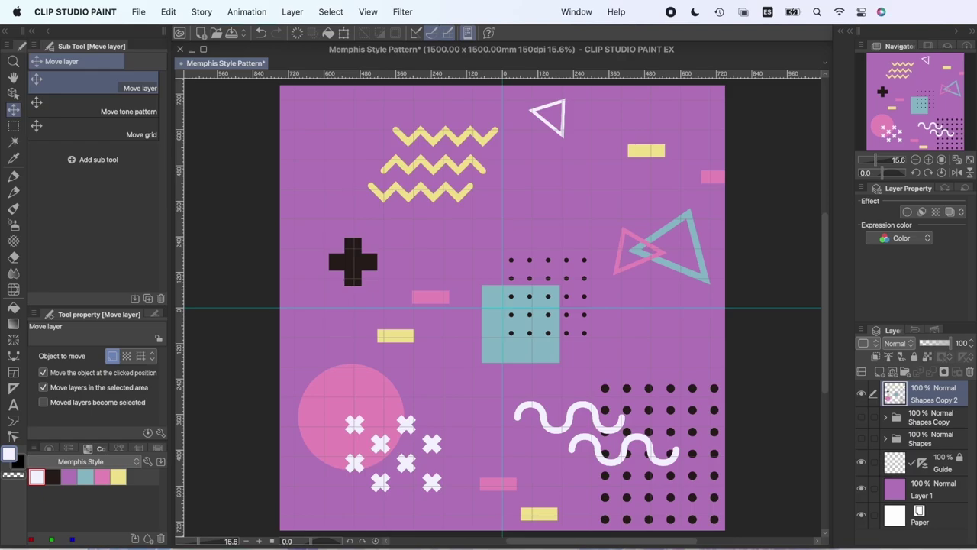
{"action": "key", "text": "super+a"}
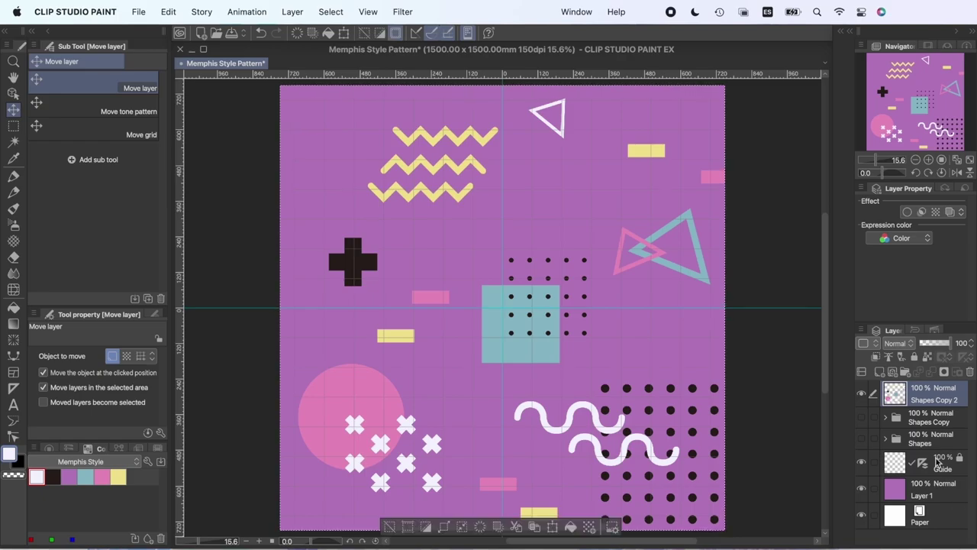
Step: Convert the merged shapes layer to an image material layer named Final Shapes and clear the selection
{"action": "right_click", "coordinate": [931, 402]}
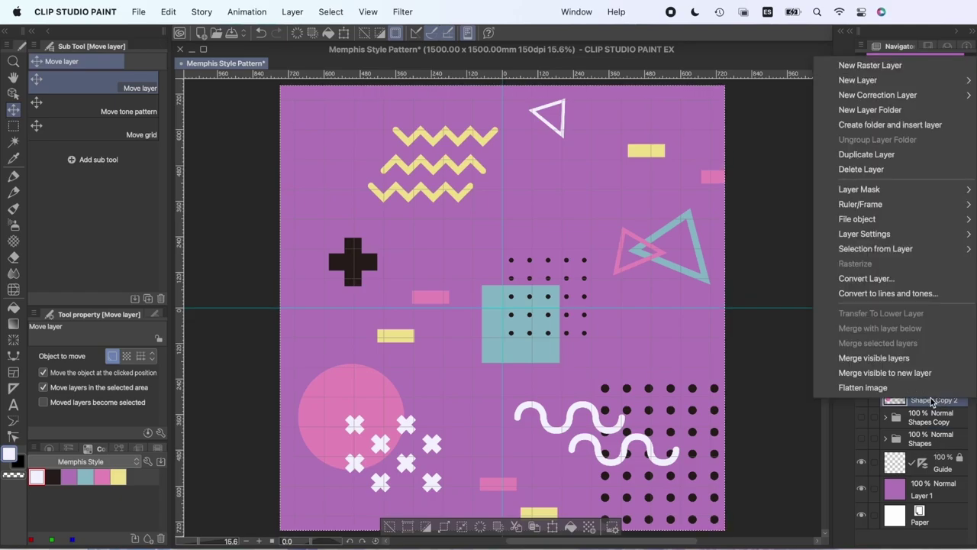
{"action": "left_click", "coordinate": [890, 283]}
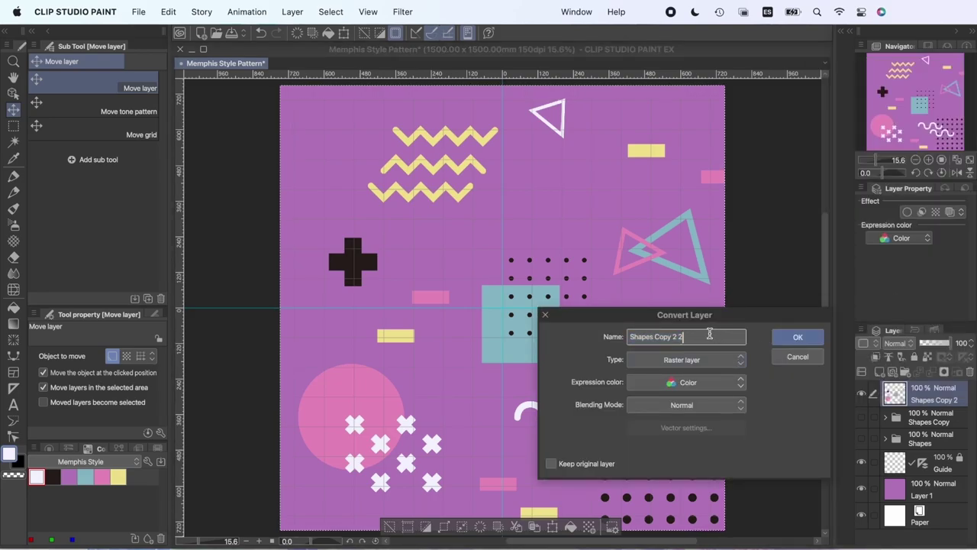
{"action": "type", "text": "Final Shapes"}
{"action": "left_click", "coordinate": [720, 360]}
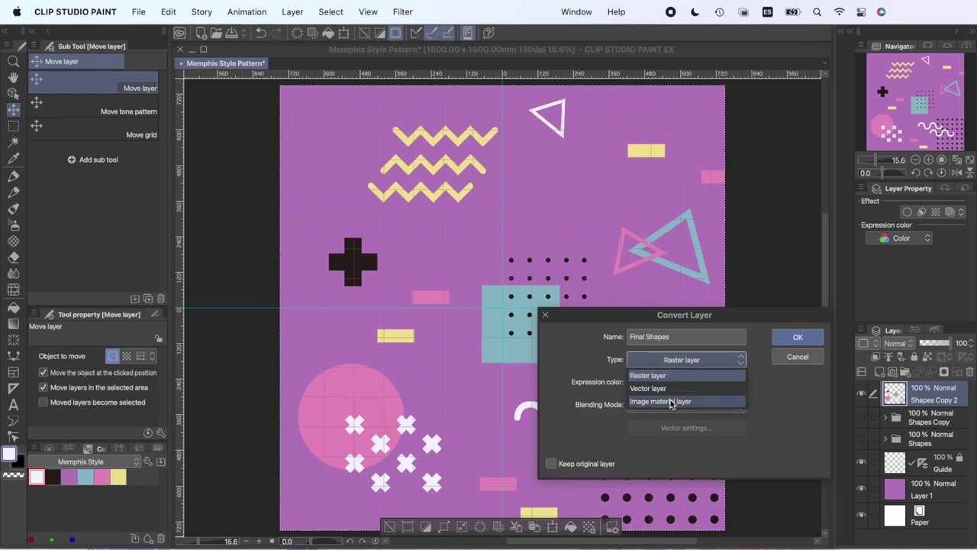
{"action": "left_click", "coordinate": [728, 402]}
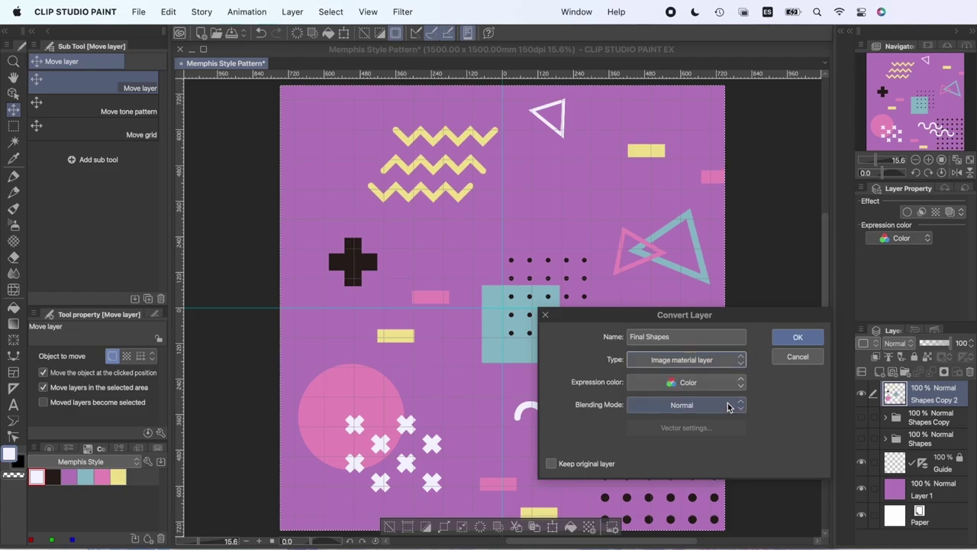
{"action": "left_click", "coordinate": [812, 341]}
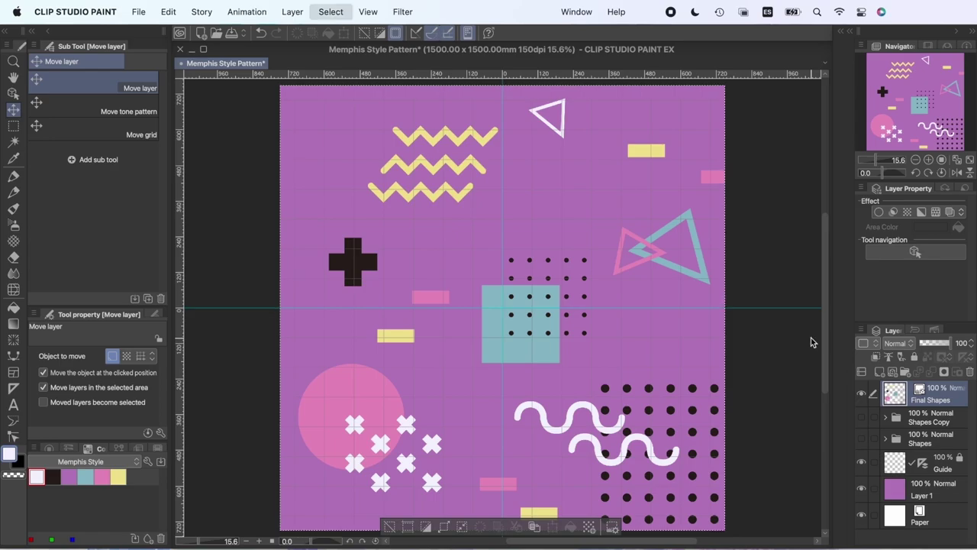
{"action": "key", "text": "super+d"}
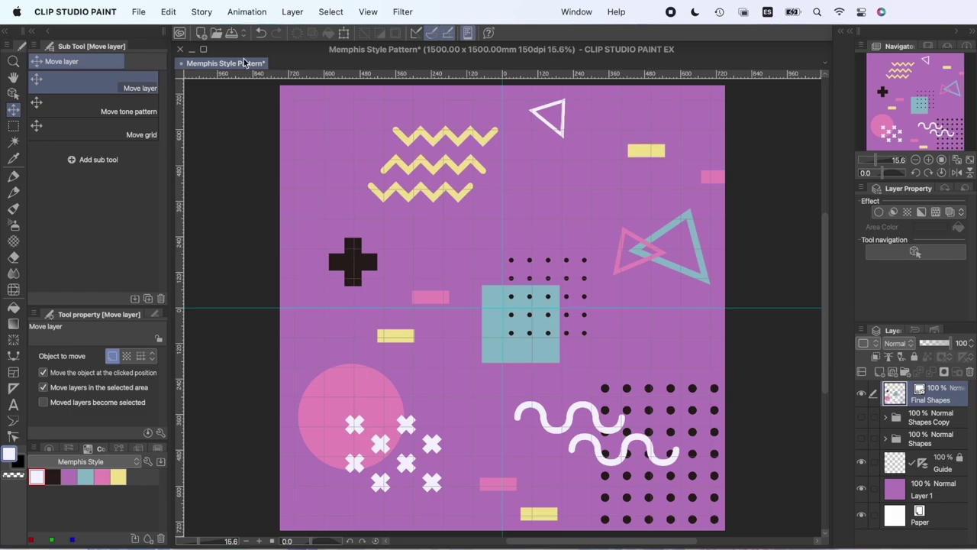
{"action": "left_click", "coordinate": [344, 33]}
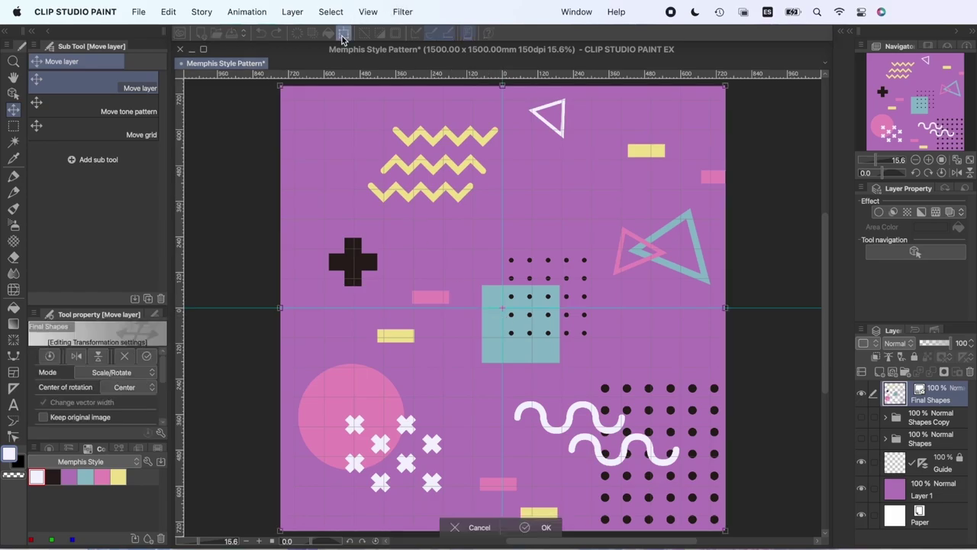
{"action": "key", "text": "Escape"}
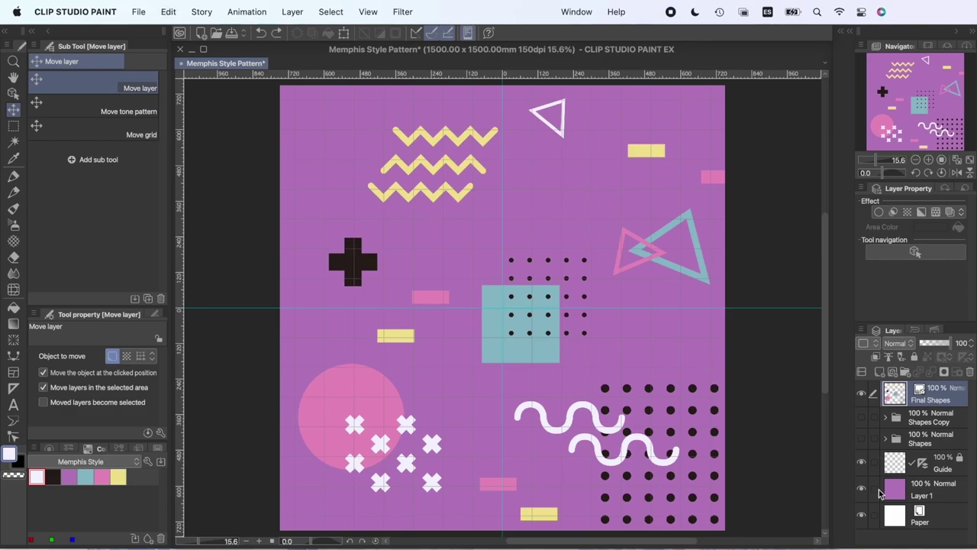
{"action": "key", "text": "super+a"}
{"action": "key", "text": "super+v"}
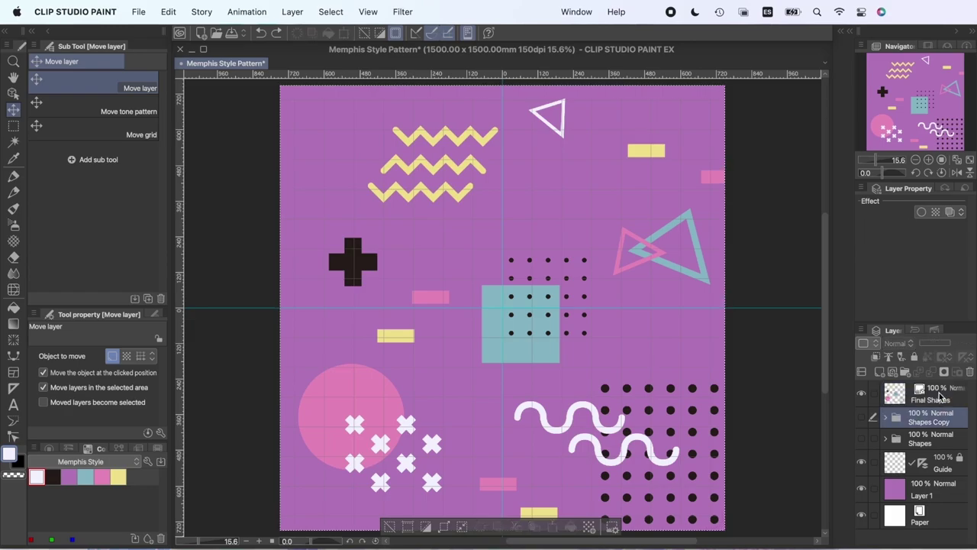
{"action": "key", "text": "super+d"}
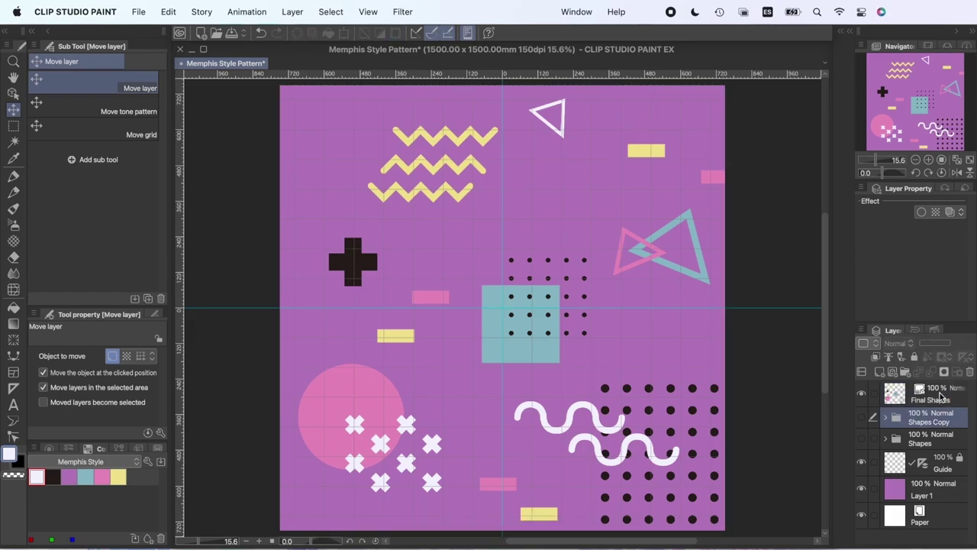
Step: Enable tiling for the Final Shapes layer with the Object operation tool
{"action": "left_click", "coordinate": [954, 393]}
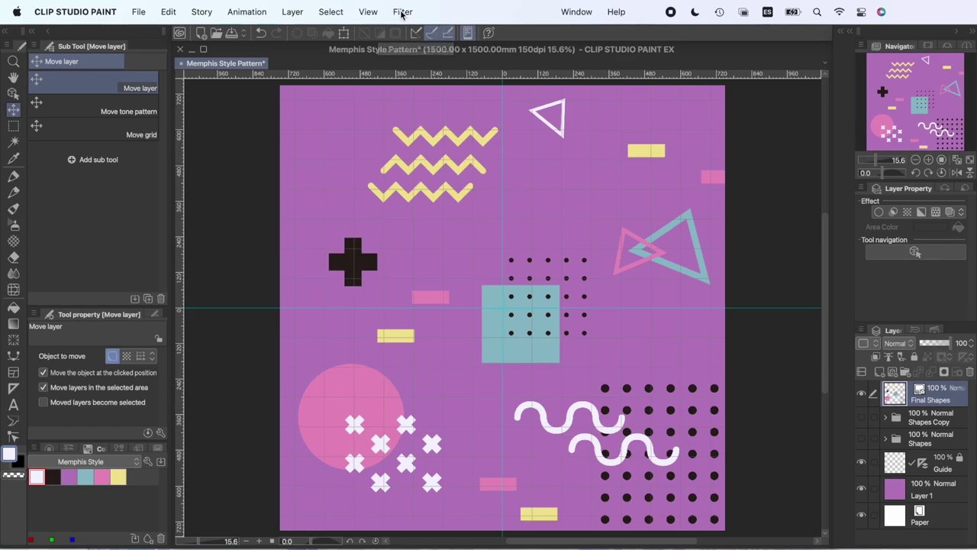
{"action": "left_click", "coordinate": [14, 94]}
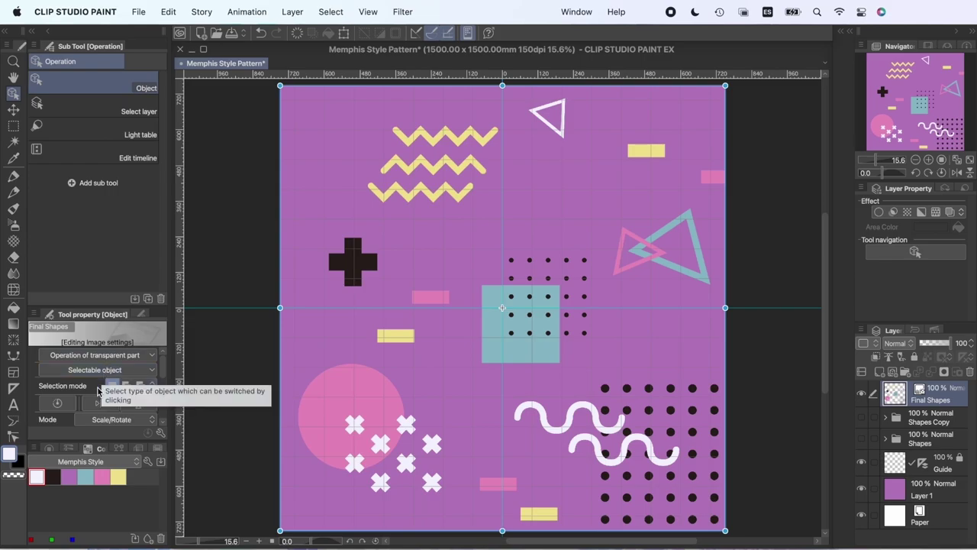
{"action": "scroll", "coordinate": [107, 385], "scroll_direction": "down", "scroll_amount": 1}
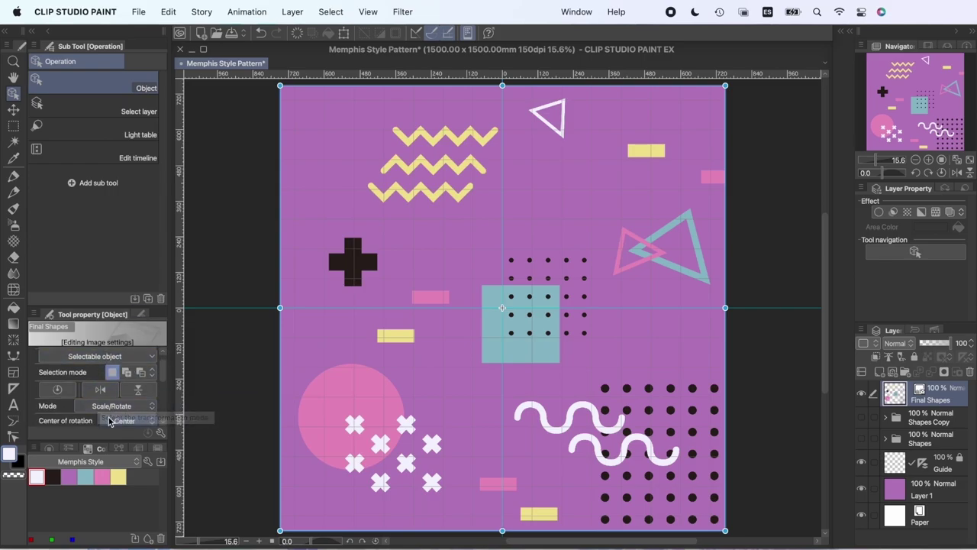
{"action": "scroll", "coordinate": [162, 372], "scroll_direction": "up", "scroll_amount": 1}
{"action": "left_click_drag", "start_coordinate": [162, 373], "coordinate": [163, 413]}
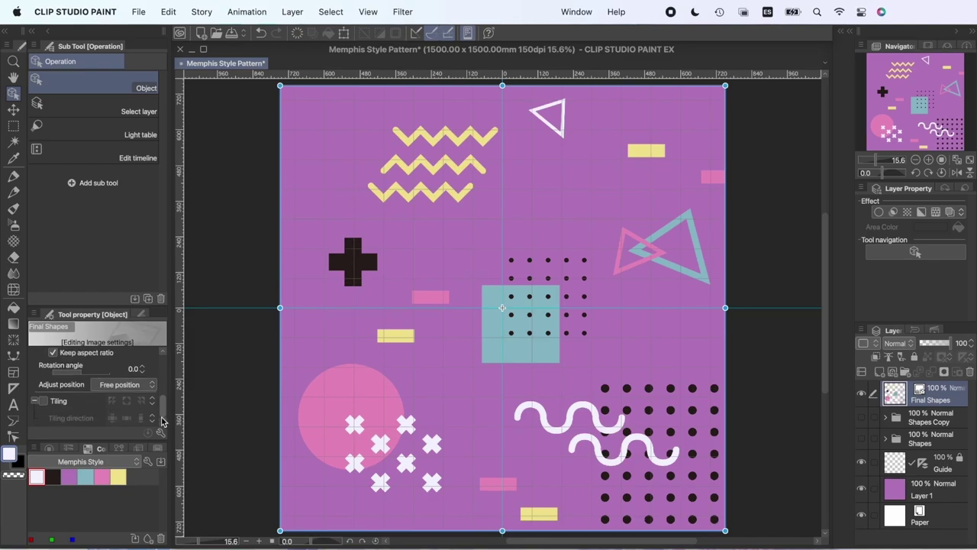
{"action": "left_click", "coordinate": [43, 401]}
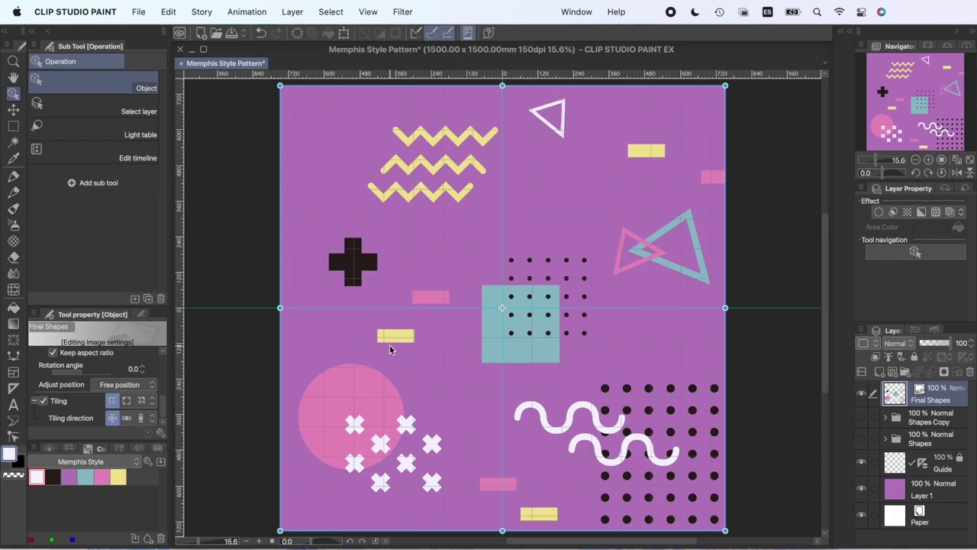
Step: Turn off snapping to the grid and hide the grid
{"action": "left_click", "coordinate": [368, 11]}
{"action": "left_click", "coordinate": [426, 506]}
{"action": "left_click", "coordinate": [368, 12]}
{"action": "left_click", "coordinate": [397, 276]}
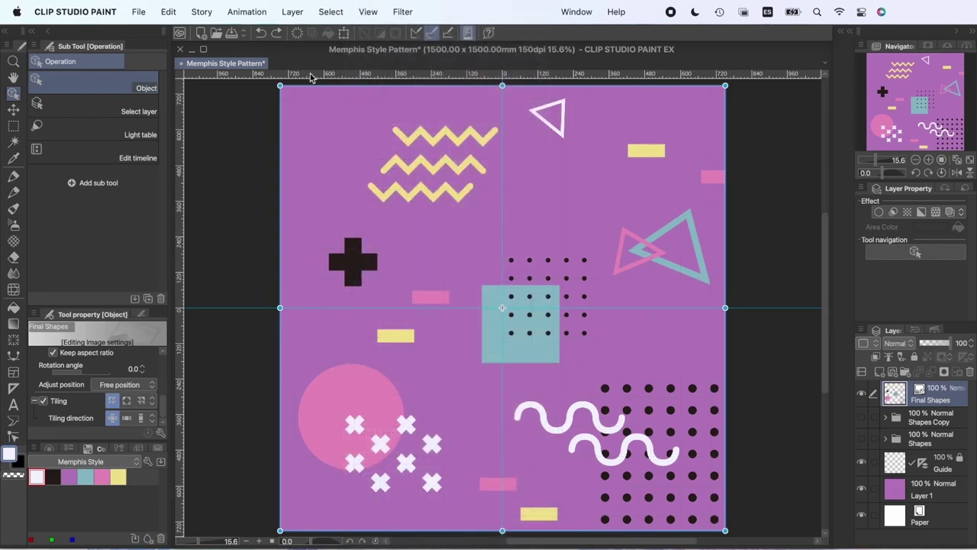
Step: Offset the tiled Final Shapes image down and right so its tile corner meets the guide intersection at the canvas centre
{"action": "left_click_drag", "start_coordinate": [359, 247], "coordinate": [624, 359]}
{"action": "scroll", "coordinate": [527, 292], "scroll_direction": "up", "scroll_amount": 10}
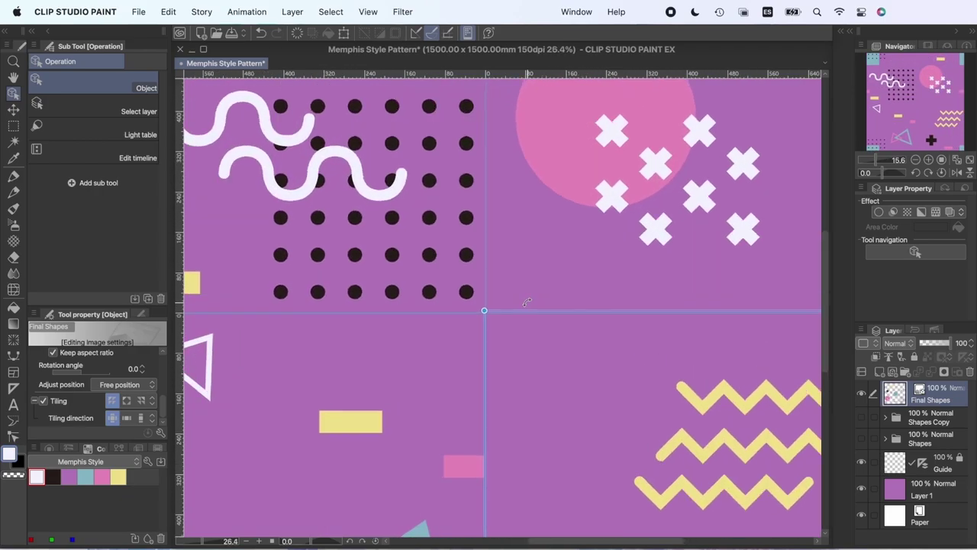
{"action": "left_click_drag", "start_coordinate": [365, 371], "coordinate": [376, 265]}
{"action": "left_click_drag", "start_coordinate": [264, 167], "coordinate": [270, 176]}
{"action": "scroll", "coordinate": [439, 305], "scroll_direction": "down", "scroll_amount": 2}
{"action": "key", "text": "super+0"}
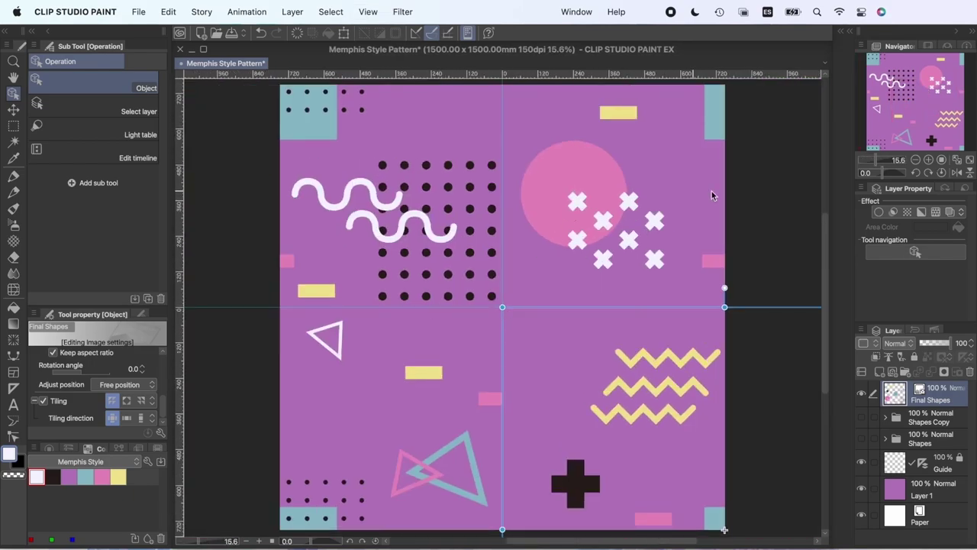
Step: Convert the tiled Final Shapes layer to a raster layer
{"action": "right_click", "coordinate": [933, 395]}
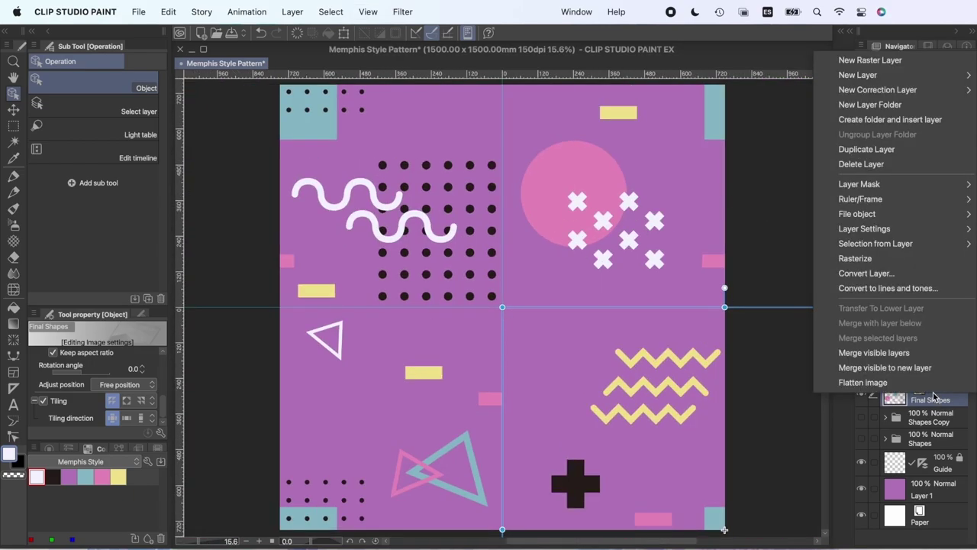
{"action": "left_click", "coordinate": [892, 273]}
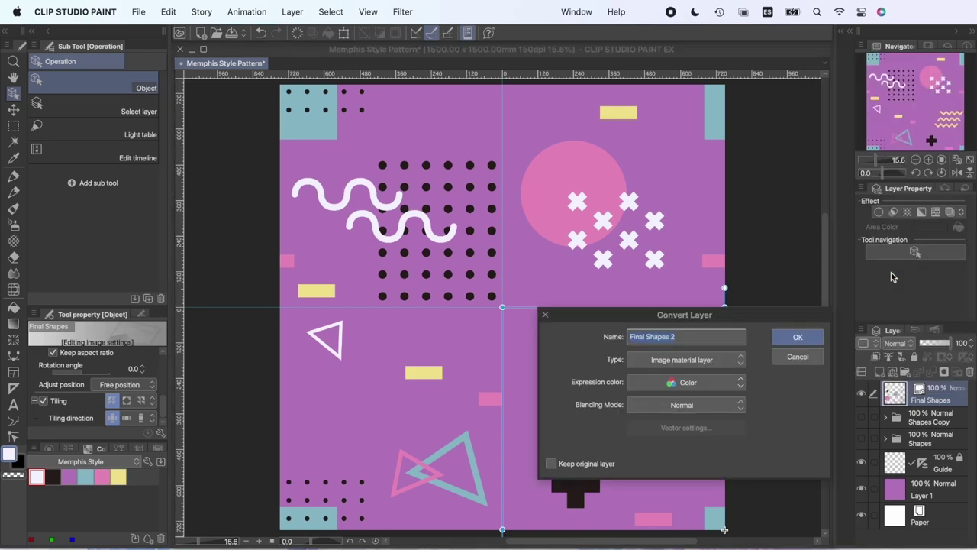
{"action": "left_click", "coordinate": [742, 360]}
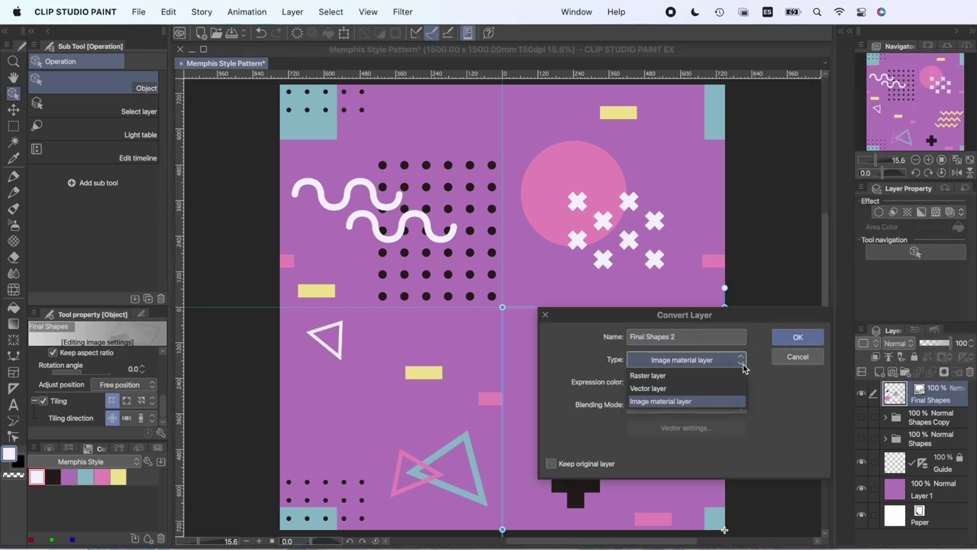
{"action": "left_click", "coordinate": [704, 376]}
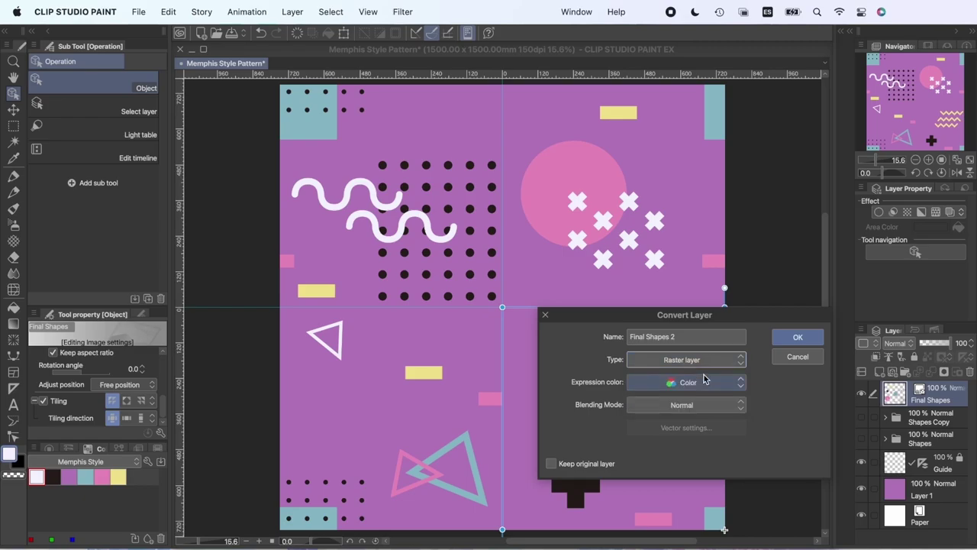
{"action": "left_click", "coordinate": [808, 340]}
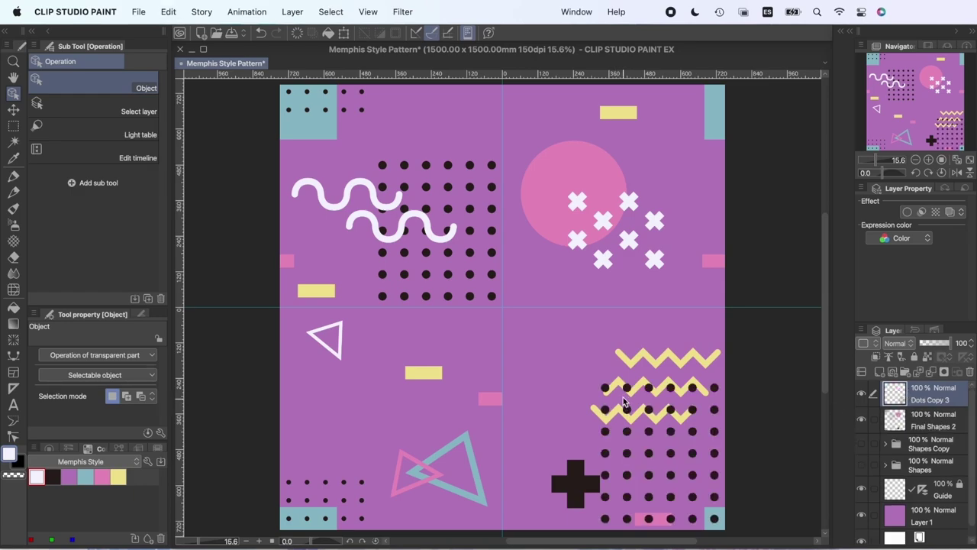
Step: Extend the large dot grid two columns to the right with a pasted dot grid, deleting its surplus columns over the pink circle
{"action": "key", "text": "super+v"}
{"action": "left_click_drag", "start_coordinate": [416, 190], "coordinate": [492, 163]}
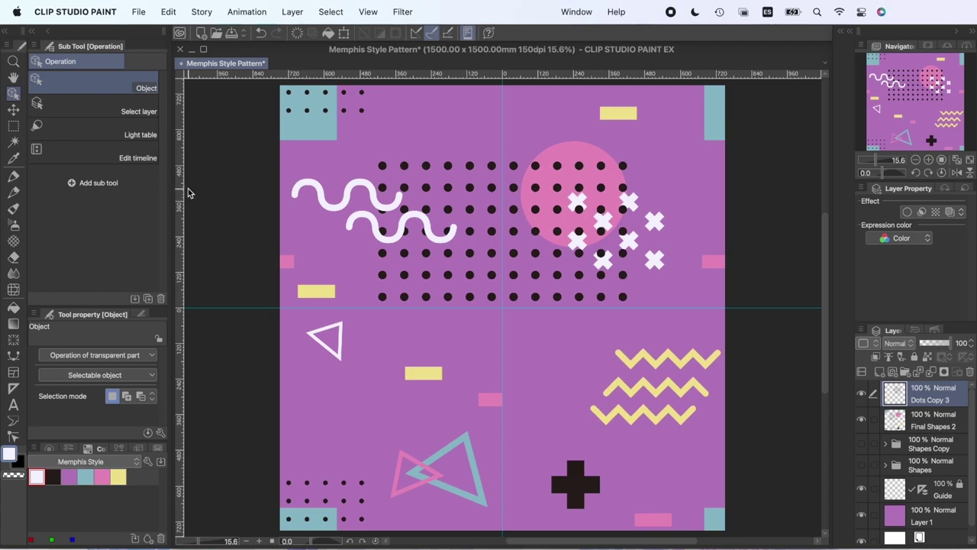
{"action": "left_click", "coordinate": [13, 126]}
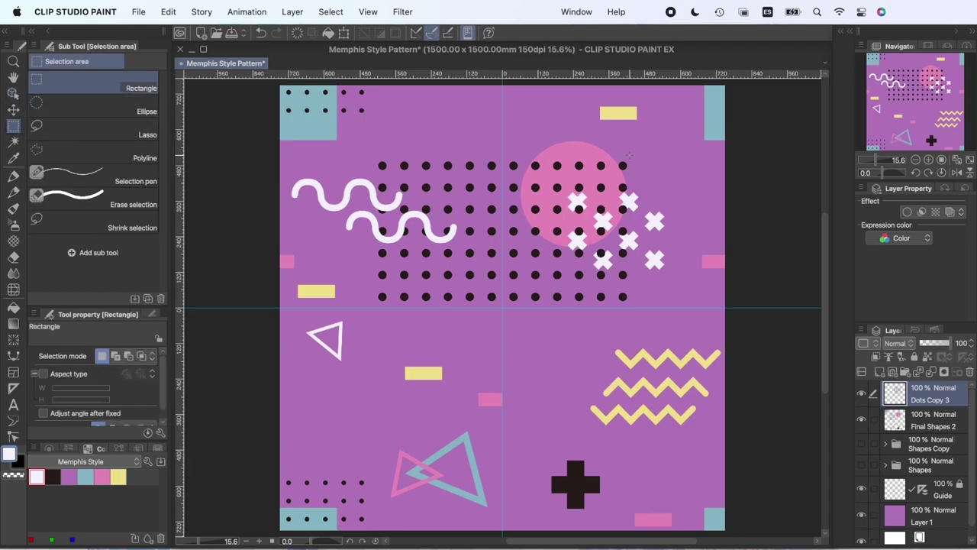
{"action": "mouse_move", "coordinate": [643, 134]}
{"action": "left_mouse_down"}
{"action": "mouse_move", "coordinate": [607, 356]}
{"action": "mouse_move", "coordinate": [547, 383]}
{"action": "left_mouse_up"}
{"action": "key", "text": "Delete"}
{"action": "key", "text": "ctrl+d"}
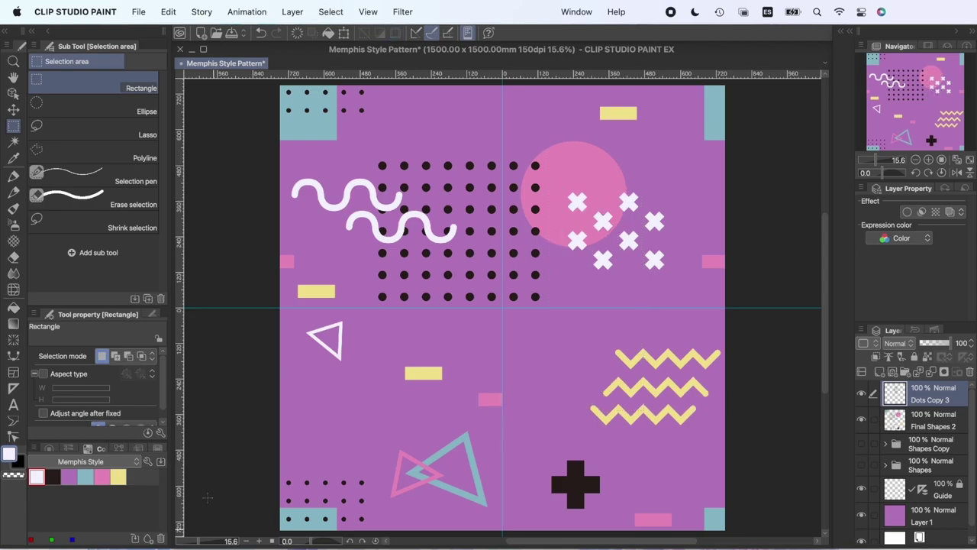
Step: Extend the large dot grid two rows downward with another pasted dot grid, removing its dots above the new rows
{"action": "key", "text": "super+v"}
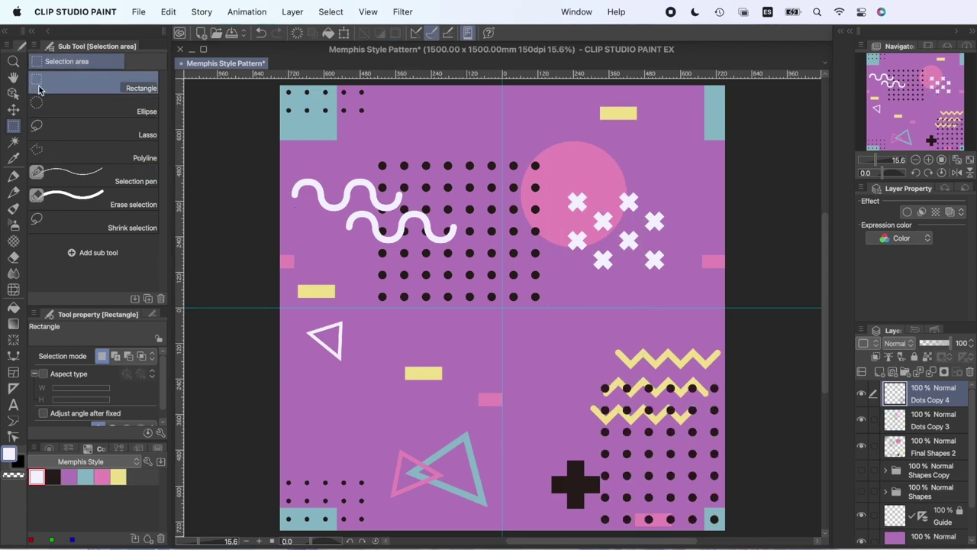
{"action": "left_click", "coordinate": [15, 111]}
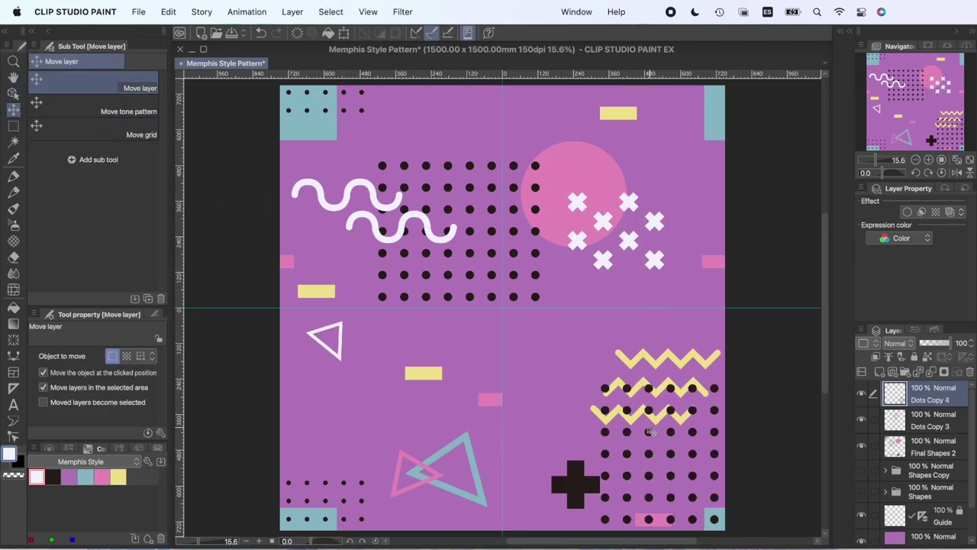
{"action": "left_click_drag", "start_coordinate": [649, 436], "coordinate": [429, 258]}
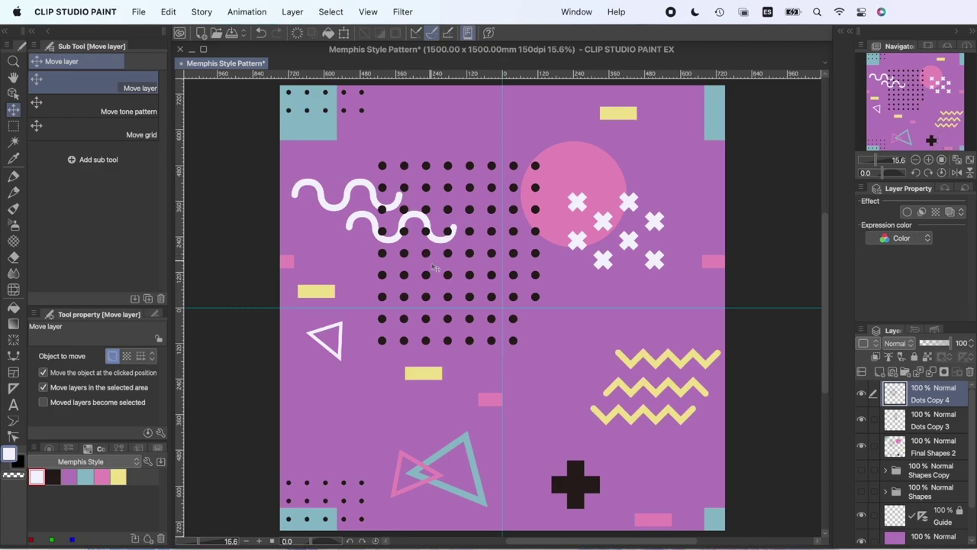
{"action": "scroll", "coordinate": [399, 147], "scroll_direction": "down", "scroll_amount": 1}
{"action": "left_click", "coordinate": [14, 126]}
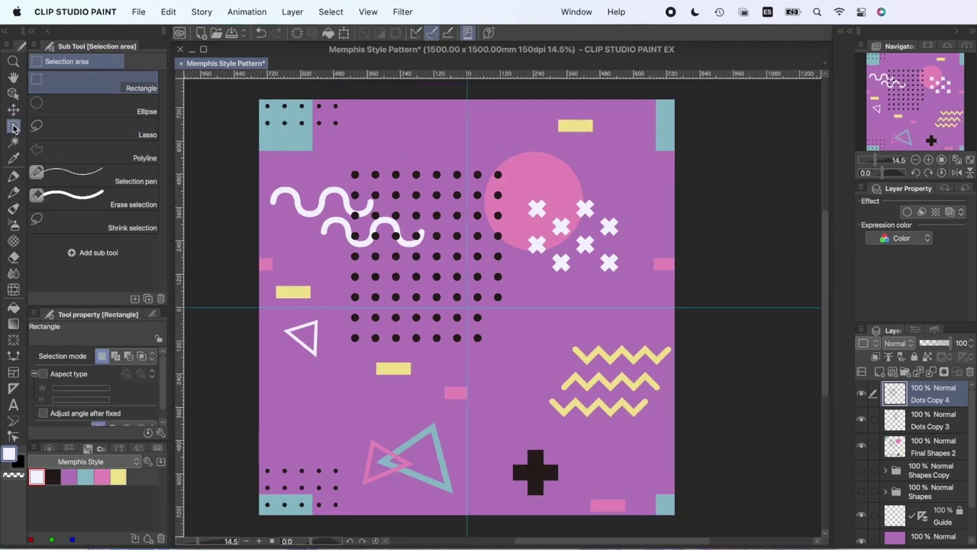
{"action": "left_click_drag", "start_coordinate": [529, 146], "coordinate": [336, 308]}
{"action": "left_click", "coordinate": [337, 308]}
Step: Fill the missing lower-right corner of the large dot grid with another pasted dot grid, deleting its surplus dots
{"action": "left_click", "coordinate": [13, 110]}
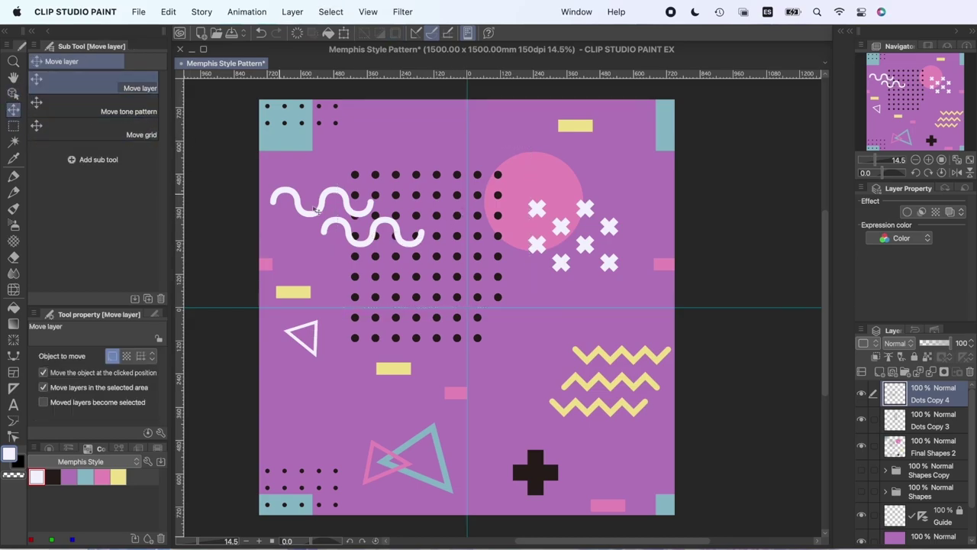
{"action": "key", "text": "super+v"}
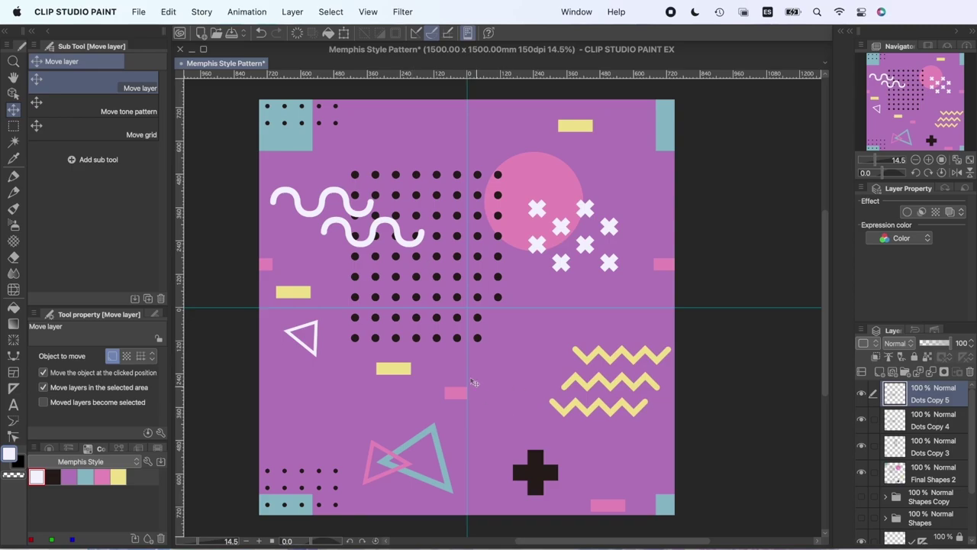
{"action": "scroll", "coordinate": [495, 334], "scroll_direction": "up", "scroll_amount": 5}
{"action": "left_click_drag", "start_coordinate": [428, 272], "coordinate": [508, 275]}
{"action": "scroll", "coordinate": [388, 268], "scroll_direction": "down", "scroll_amount": 5}
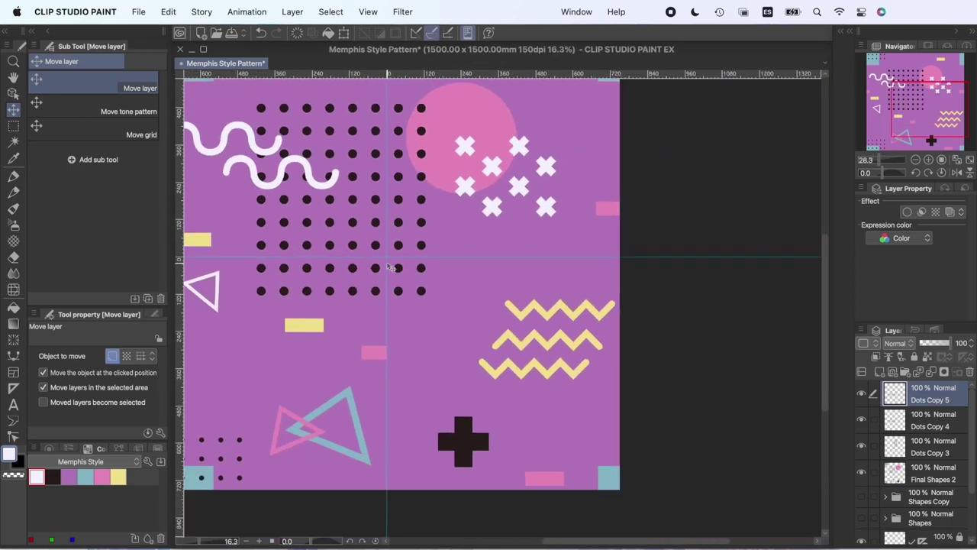
{"action": "left_click", "coordinate": [13, 125]}
{"action": "left_click_drag", "start_coordinate": [268, 190], "coordinate": [443, 408]}
{"action": "key", "text": "super+d"}
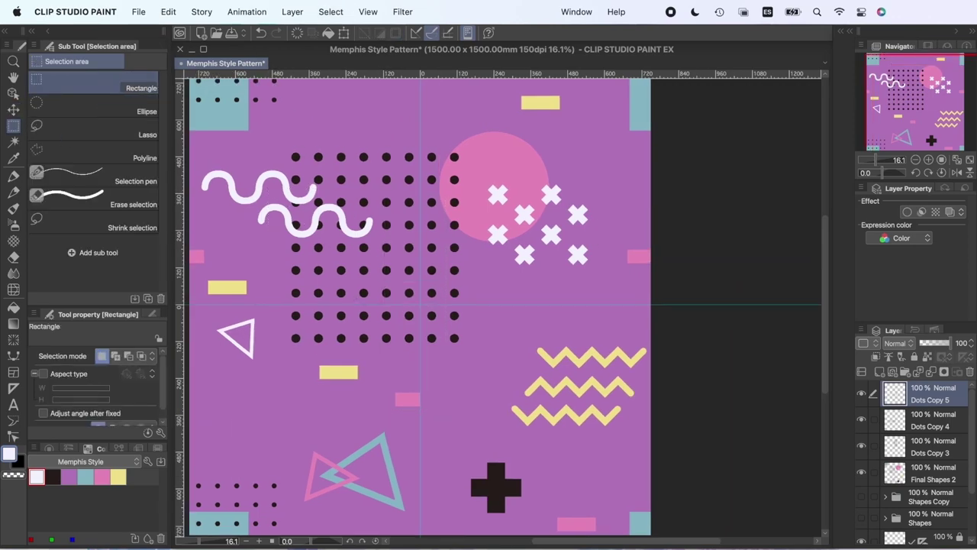
Step: Merge the three pasted dot layers down into the Final Shapes 2 layer
{"action": "left_click", "coordinate": [933, 371]}
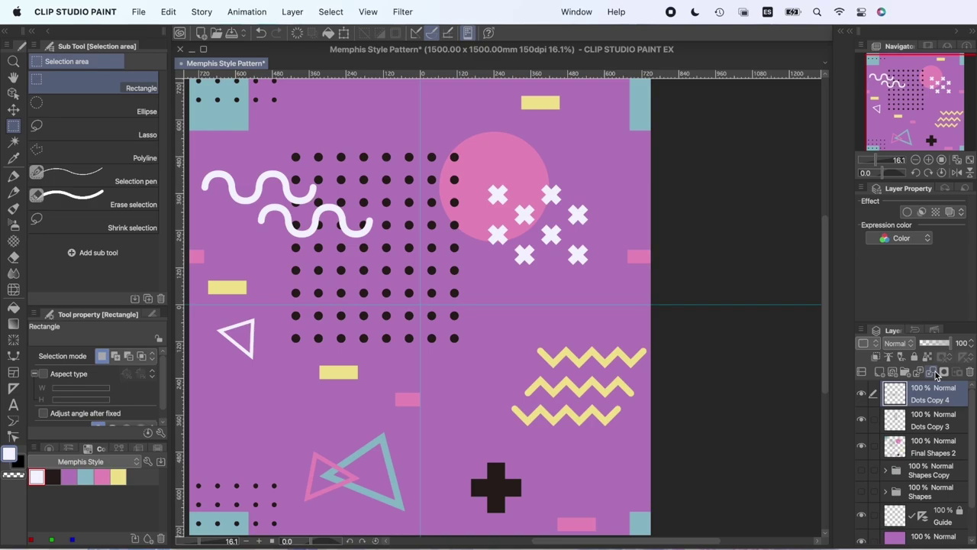
{"action": "left_click", "coordinate": [933, 371]}
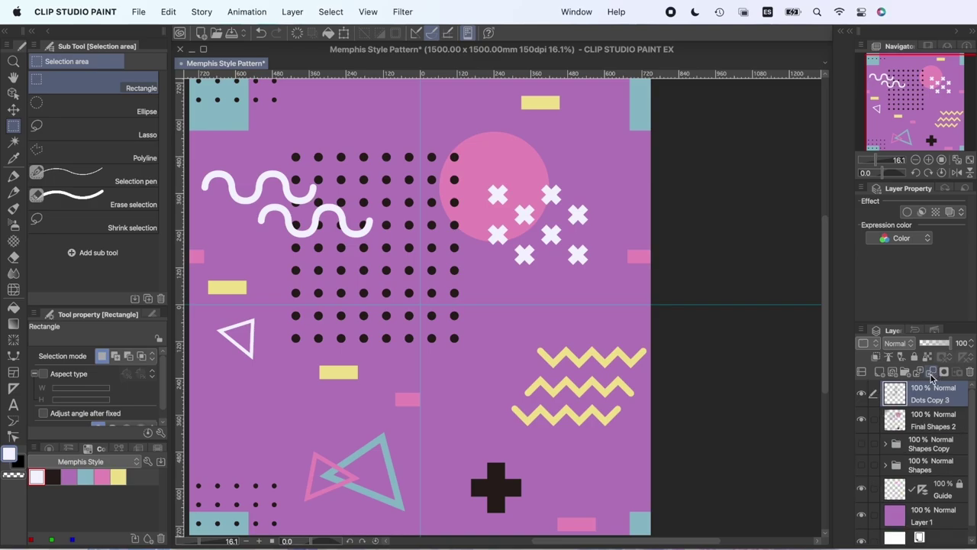
{"action": "left_click", "coordinate": [931, 373]}
{"action": "key", "text": "super+0"}
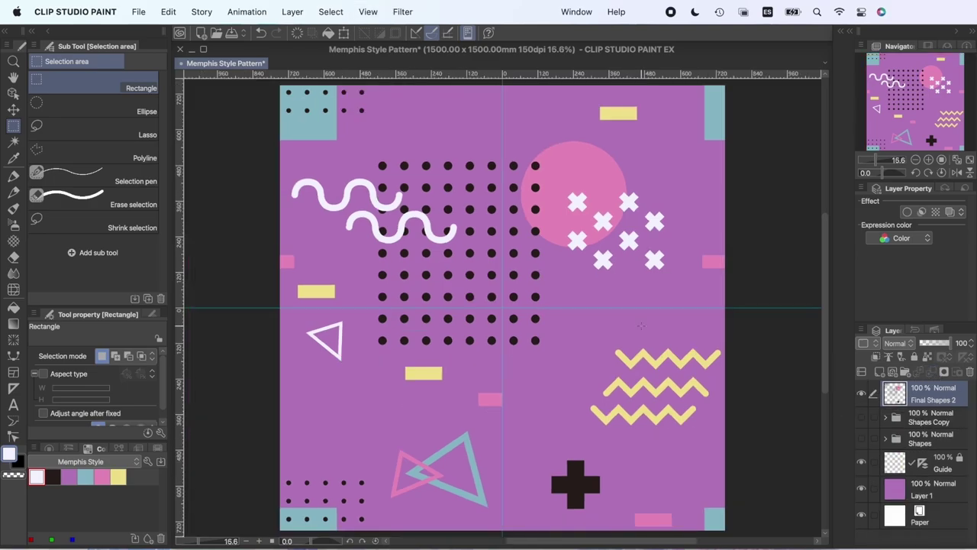
{"action": "key", "text": "super+z"}
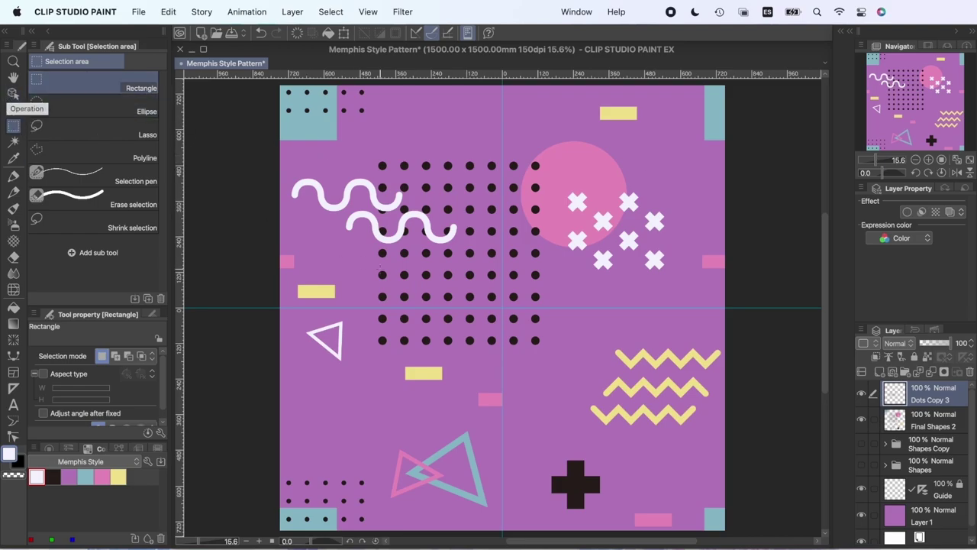
{"action": "key", "text": "super+e"}
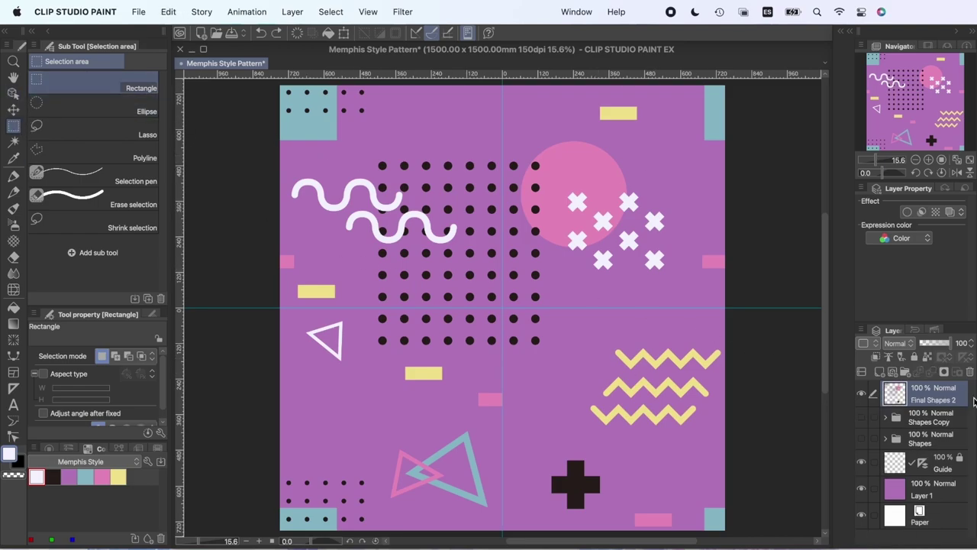
{"action": "key", "text": "super+z"}
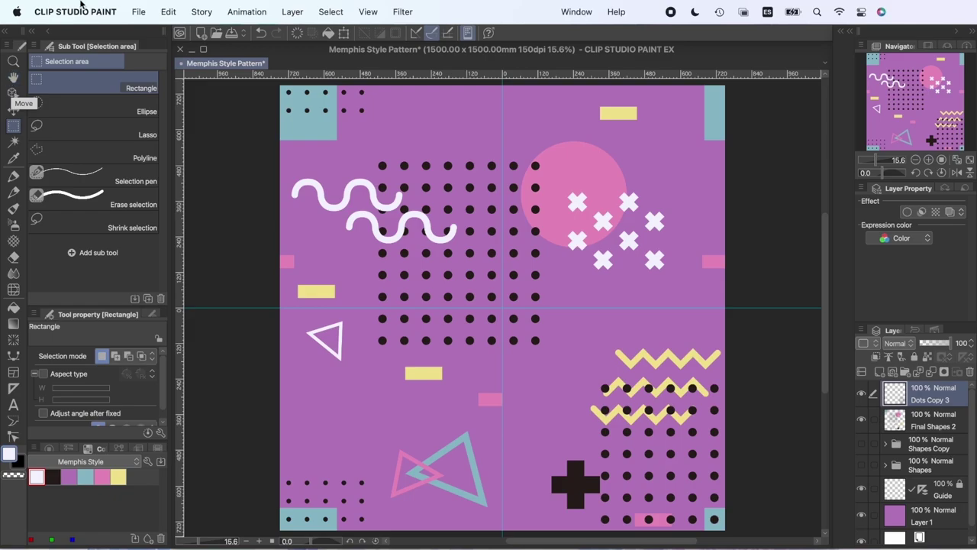
{"action": "key", "text": "super+e"}
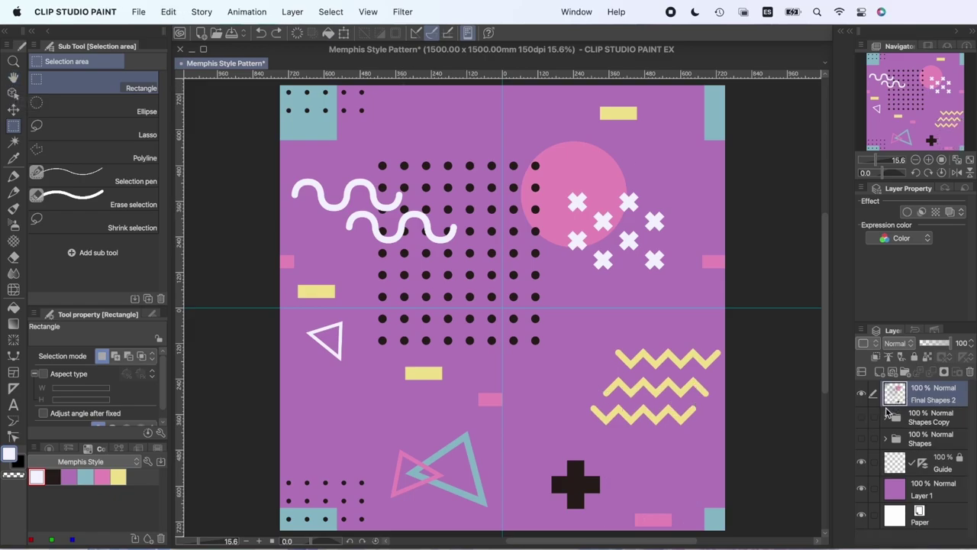
Step: Copy the yellow bar layer Line Copy 3 from the Shapes Copy folder and paste it above Final Shapes 2
{"action": "left_click", "coordinate": [886, 418]}
{"action": "scroll", "coordinate": [914, 467], "scroll_direction": "down", "scroll_amount": 10}
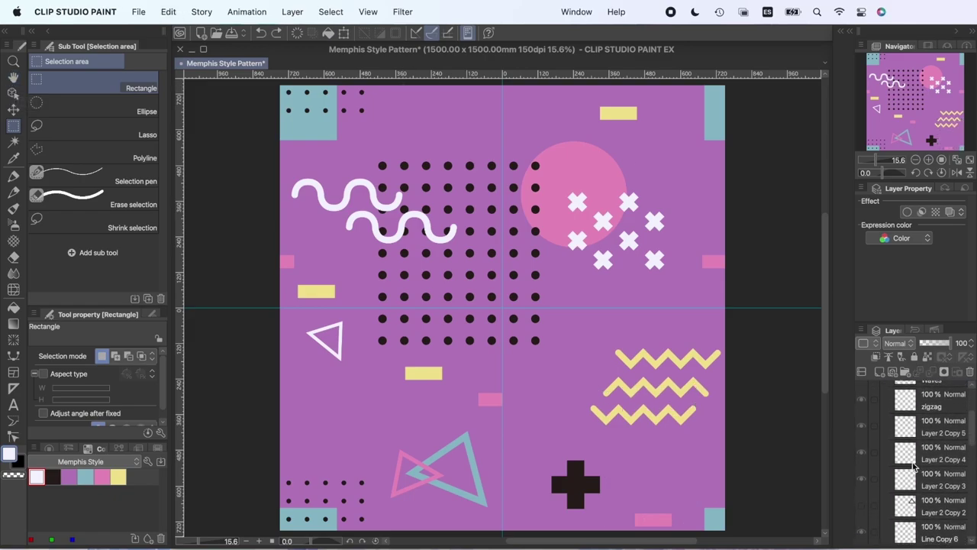
{"action": "scroll", "coordinate": [897, 408], "scroll_direction": "up", "scroll_amount": 2}
{"action": "left_click", "coordinate": [903, 428]}
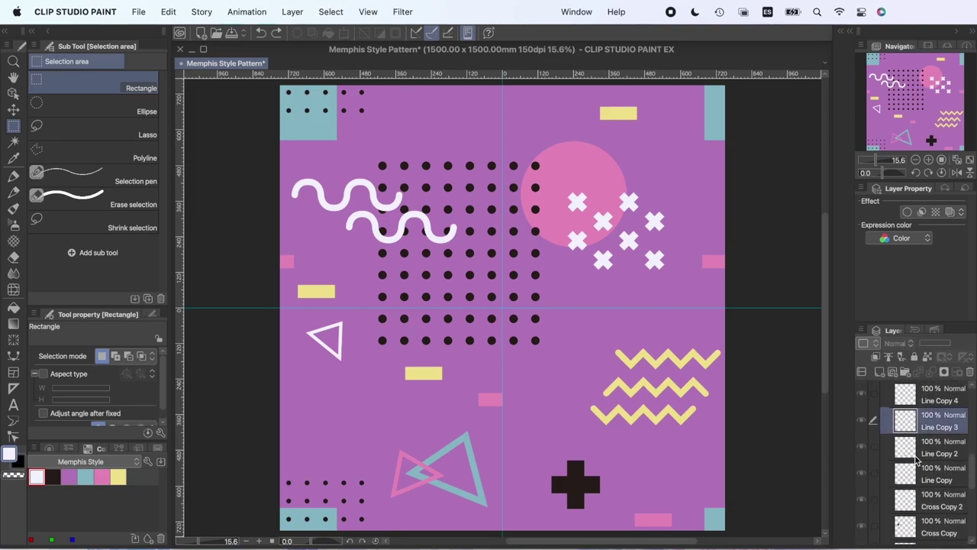
{"action": "scroll", "coordinate": [917, 458], "scroll_direction": "up", "scroll_amount": 8}
{"action": "key", "text": "super+v"}
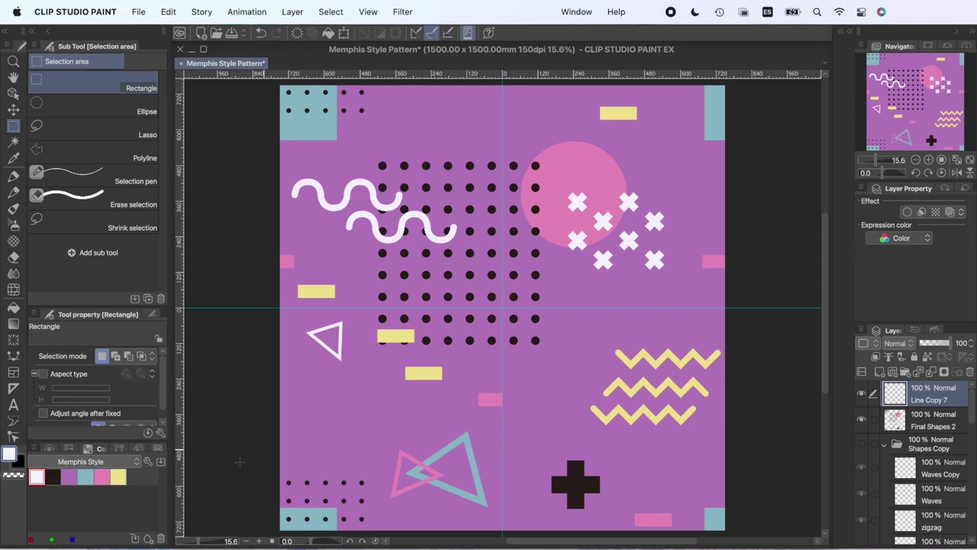
Step: Convert the pasted yellow bar to the palette's pink drawing colour and collapse the Shapes Copy folder
{"action": "left_click", "coordinate": [101, 476]}
{"action": "left_click", "coordinate": [168, 12]}
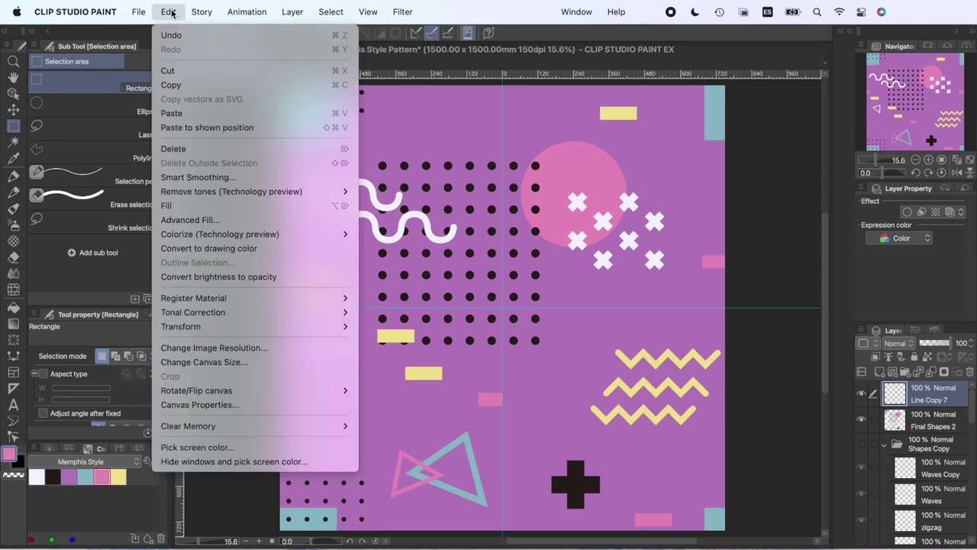
{"action": "left_click", "coordinate": [241, 248]}
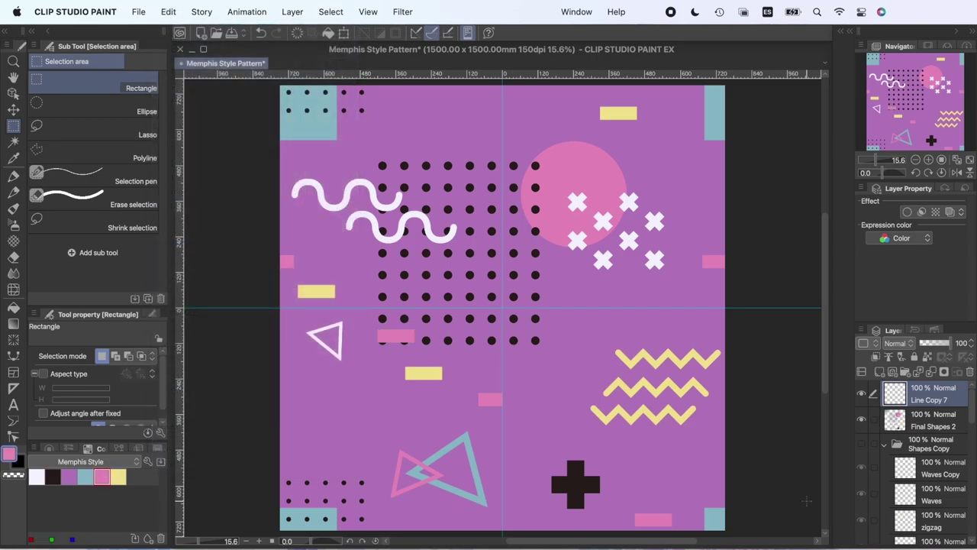
{"action": "left_click", "coordinate": [885, 447]}
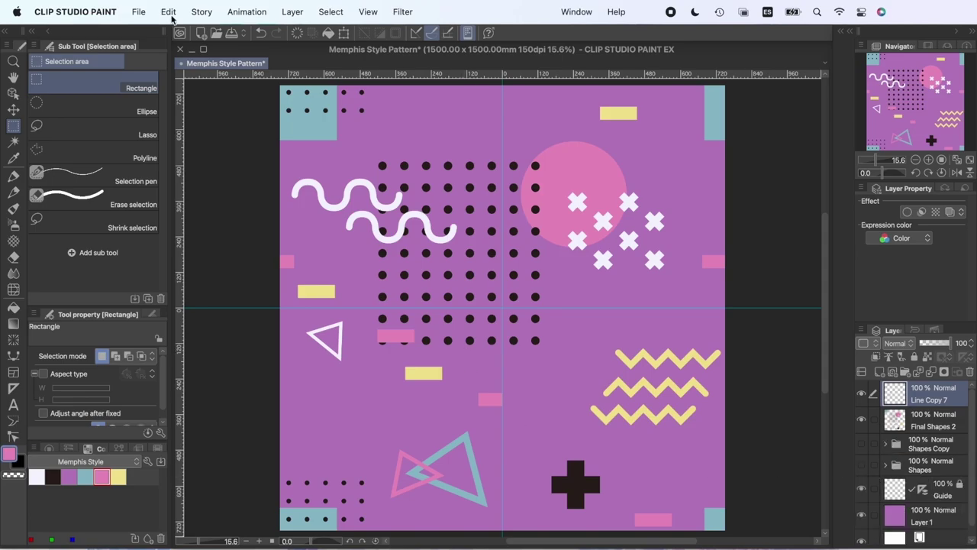
Step: Move the new pink bar exactly over the cut-off pink bar at the vertical guide, aligning their left and top edges
{"action": "left_click", "coordinate": [345, 33]}
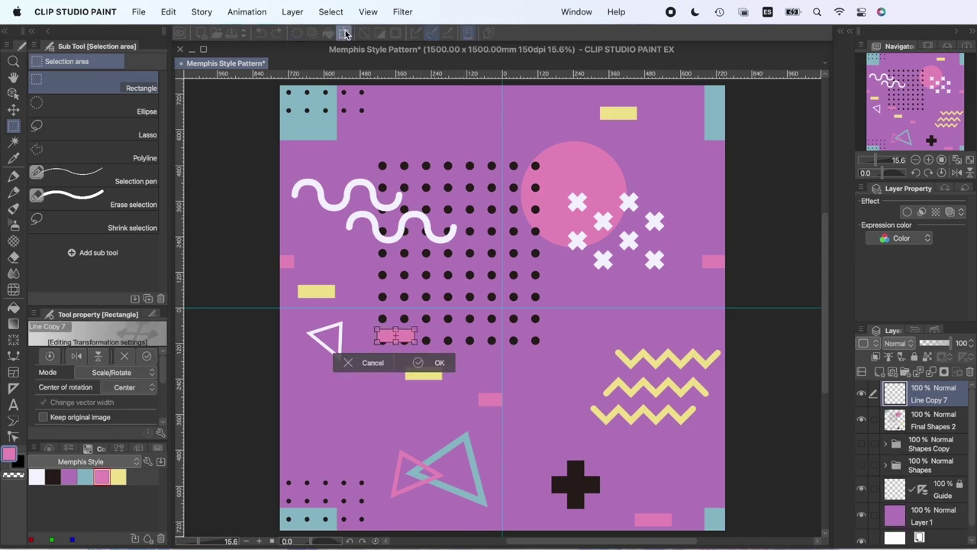
{"action": "left_click_drag", "start_coordinate": [410, 339], "coordinate": [511, 402]}
{"action": "scroll", "coordinate": [510, 402], "scroll_direction": "up", "scroll_amount": 3}
{"action": "scroll", "coordinate": [510, 403], "scroll_direction": "up", "scroll_amount": 5}
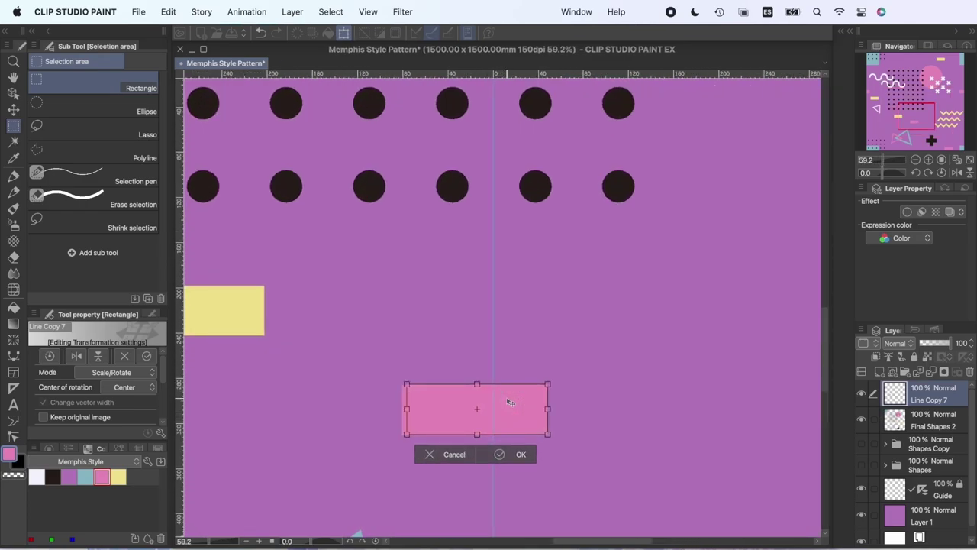
{"action": "key", "text": "Down"}
{"action": "key", "text": "Down"}
{"action": "key", "text": "Down"}
{"action": "key", "text": "Down"}
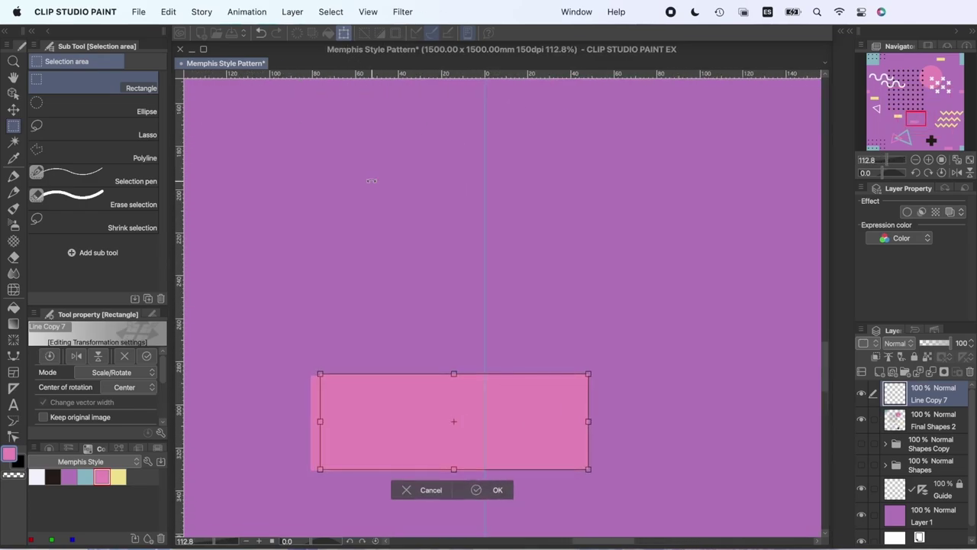
{"action": "key", "text": "Left"}
{"action": "key", "text": "Left"}
{"action": "key", "text": "Left"}
{"action": "key", "text": "Left"}
{"action": "key", "text": "Left"}
{"action": "key", "text": "Left"}
{"action": "key", "text": "Left"}
{"action": "key", "text": "Left"}
{"action": "key", "text": "Left"}
{"action": "key", "text": "Left"}
{"action": "key", "text": "Left"}
{"action": "key", "text": "Left"}
{"action": "key", "text": "Left"}
{"action": "key", "text": "Left"}
{"action": "key", "text": "Left"}
{"action": "key", "text": "Left"}
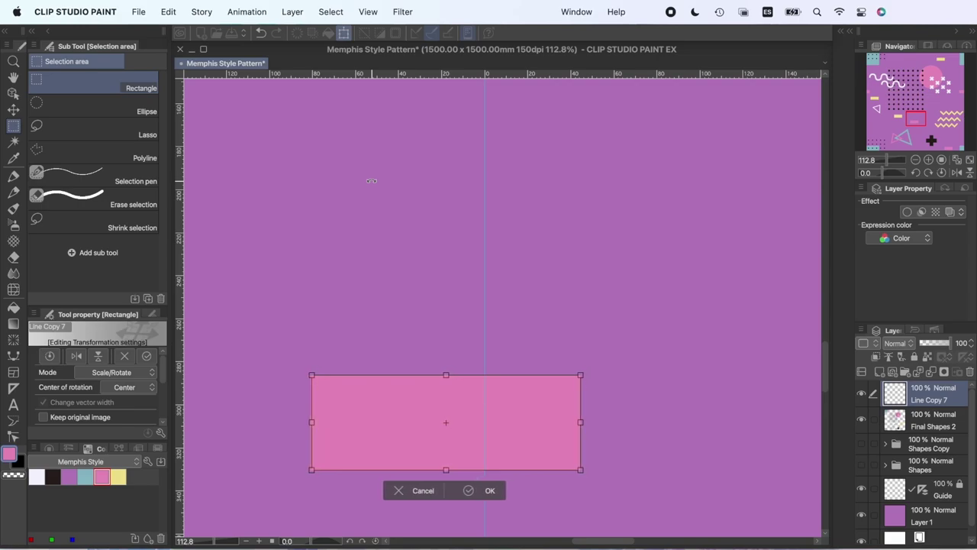
{"action": "key", "text": "Return"}
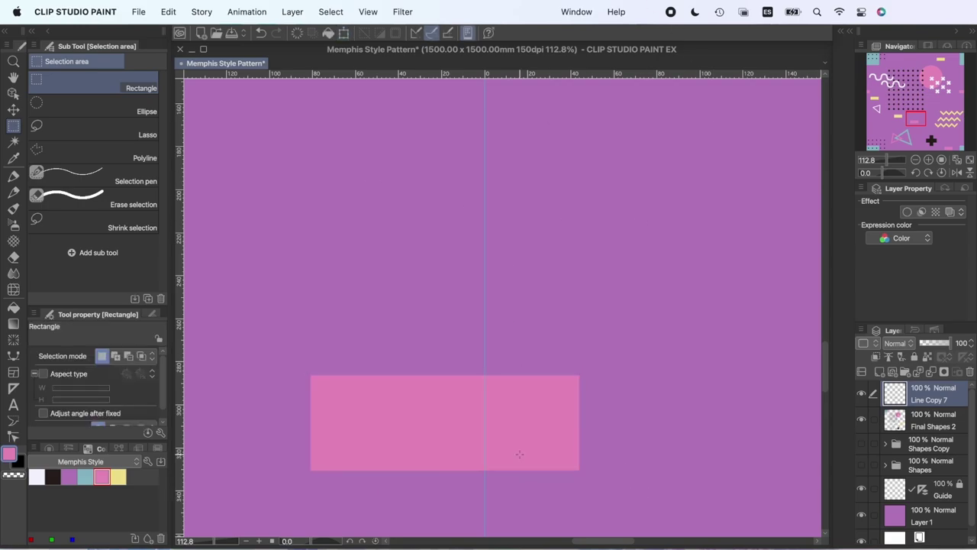
Step: Merge the pink bar's layer down into Final Shapes 2
{"action": "scroll", "coordinate": [478, 302], "scroll_direction": "down", "scroll_amount": 10}
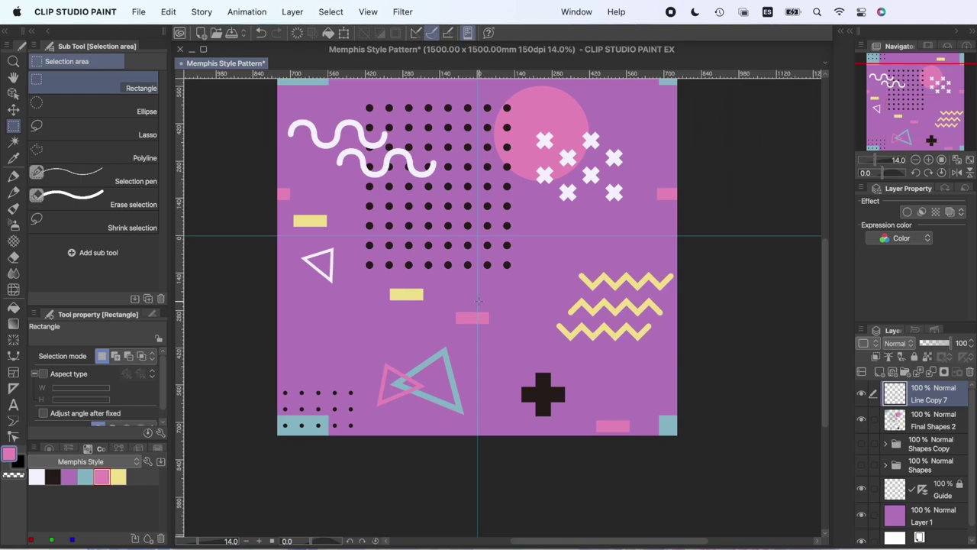
{"action": "scroll", "coordinate": [478, 300], "scroll_direction": "down", "scroll_amount": 2}
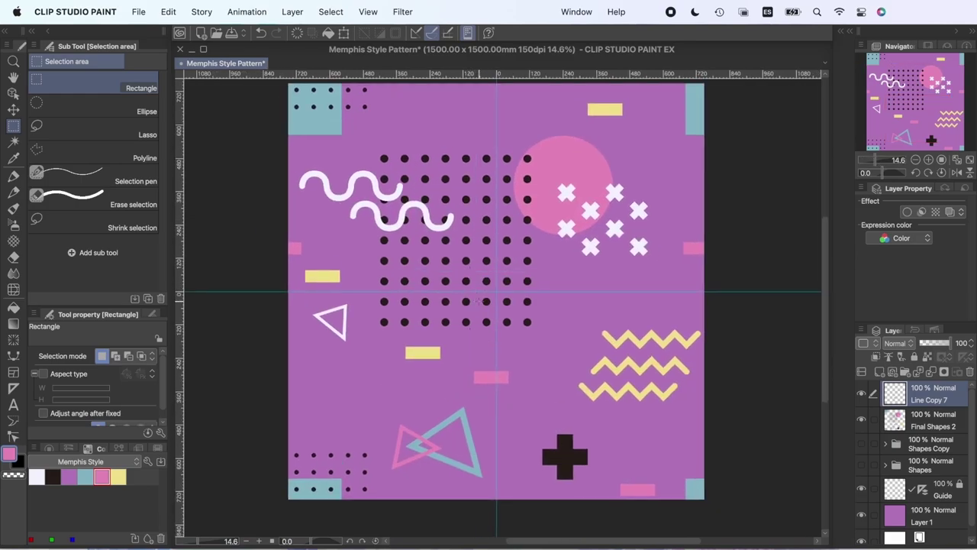
{"action": "left_click", "coordinate": [930, 373]}
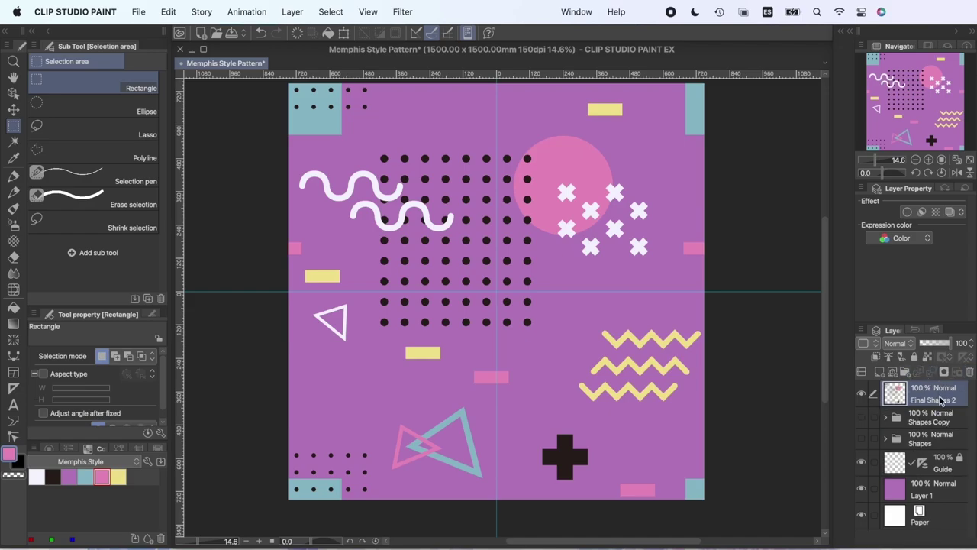
Step: Place the purple background Layer 1 directly beneath Final Shapes 2 and merge the two layers
{"action": "left_click_drag", "start_coordinate": [900, 486], "coordinate": [898, 397]}
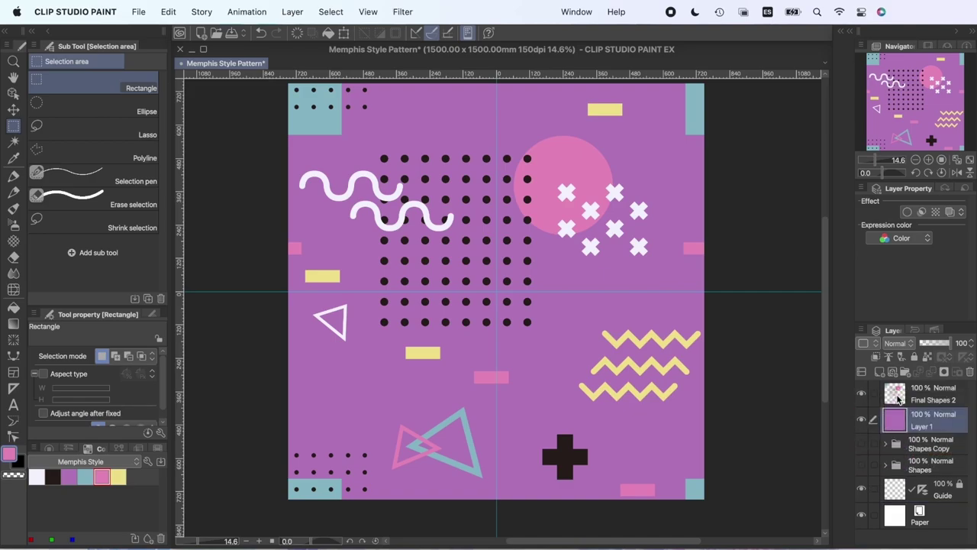
{"action": "left_click", "coordinate": [901, 390]}
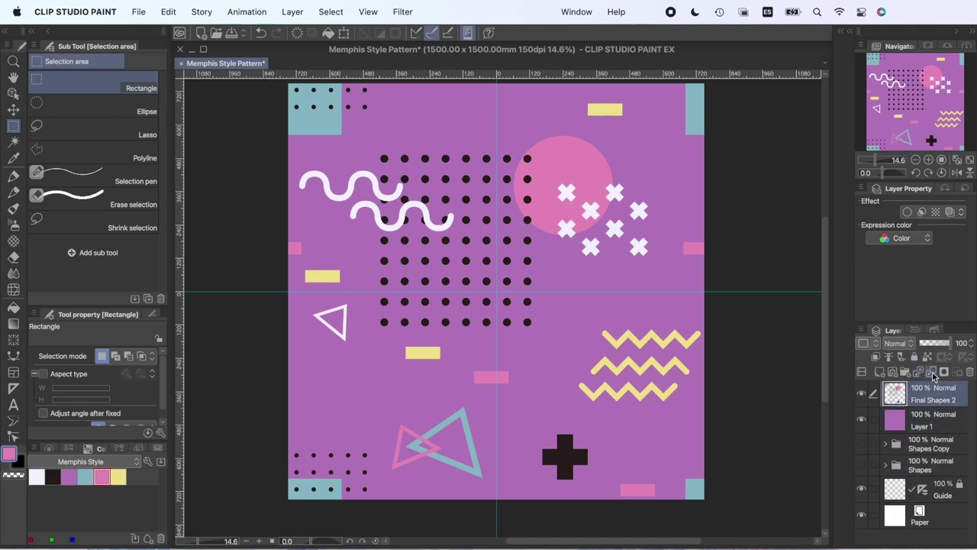
{"action": "left_click", "coordinate": [932, 374]}
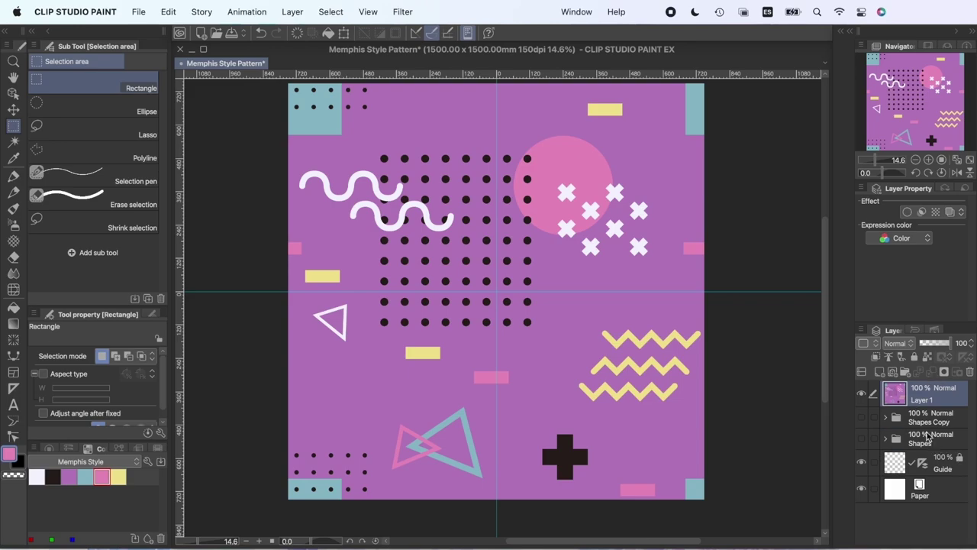
Step: Rename the merged layer as Pattern
{"action": "double_click", "coordinate": [926, 401]}
{"action": "type", "text": "Pattern"}
{"action": "key", "text": "Return"}
Step: Convert the Pattern layer to an image material layer
{"action": "right_click", "coordinate": [944, 395]}
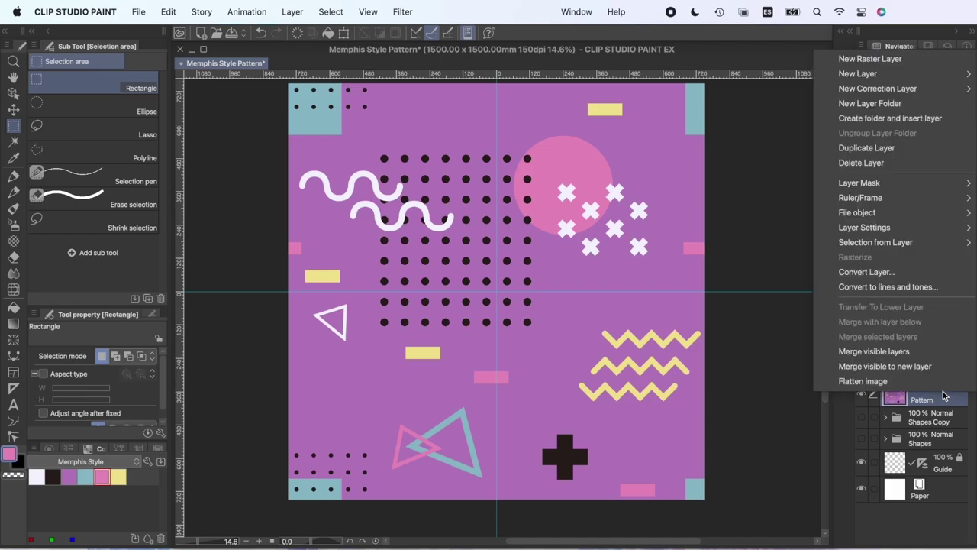
{"action": "left_click", "coordinate": [895, 273]}
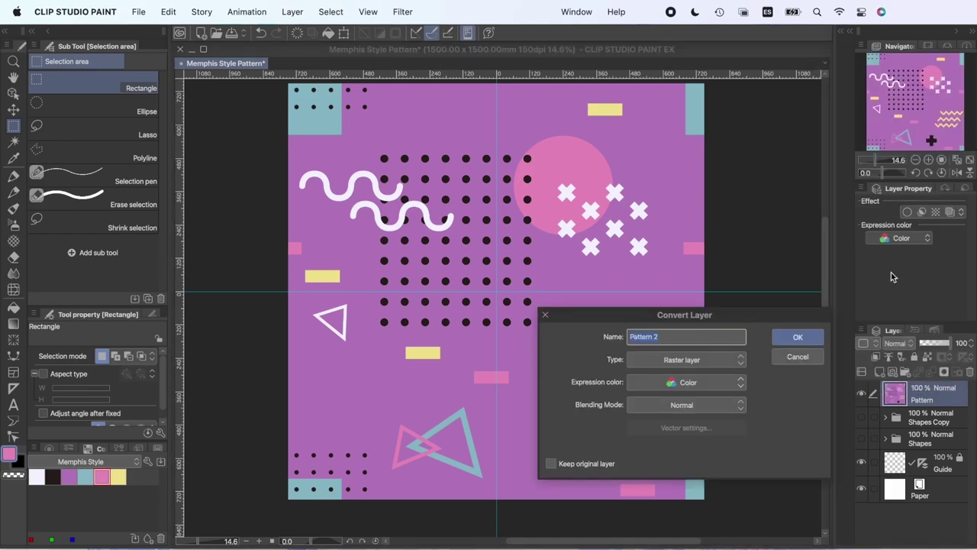
{"action": "left_click", "coordinate": [731, 364]}
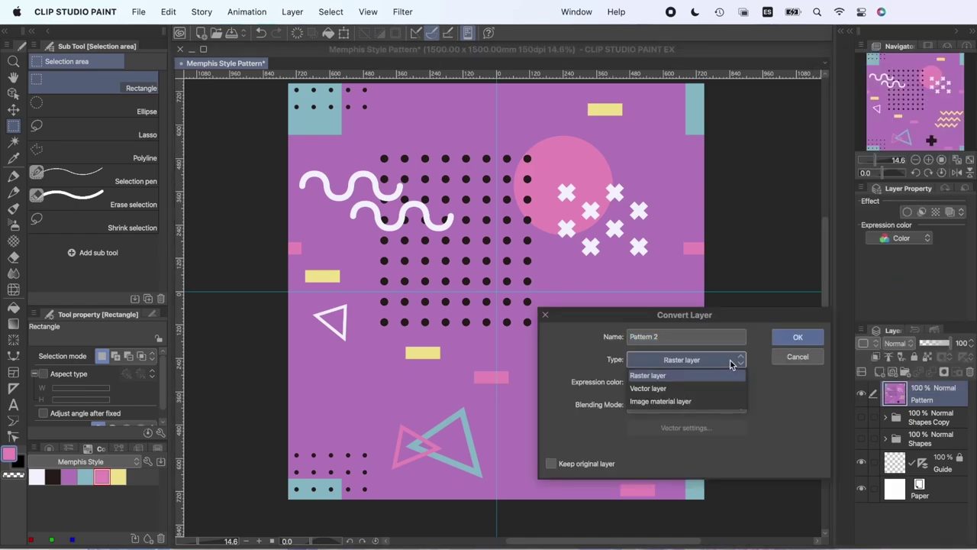
{"action": "left_click", "coordinate": [719, 400]}
{"action": "left_click", "coordinate": [799, 340]}
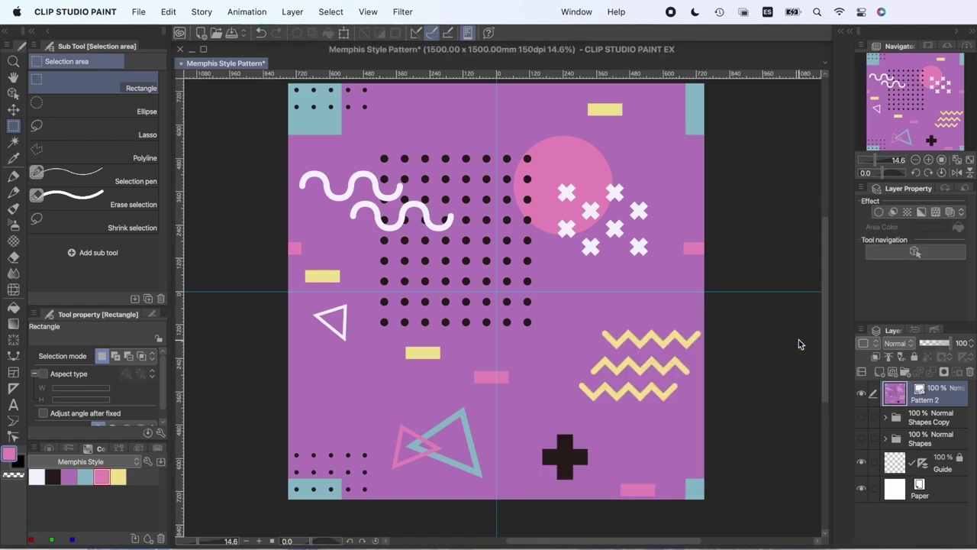
Step: Turn on tiling for the Pattern 2 image material layer using the Object tool's properties
{"action": "left_click_drag", "start_coordinate": [163, 375], "coordinate": [163, 406]}
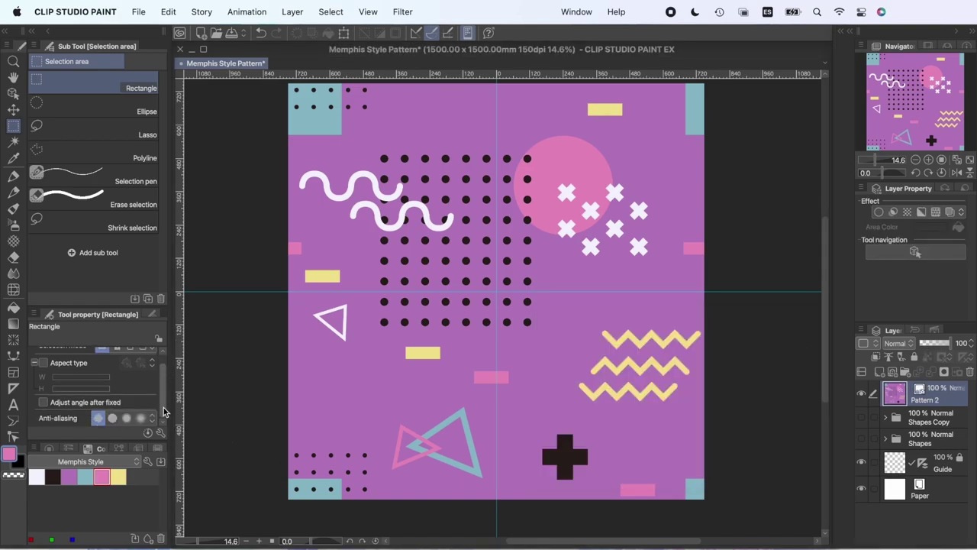
{"action": "left_click", "coordinate": [13, 92]}
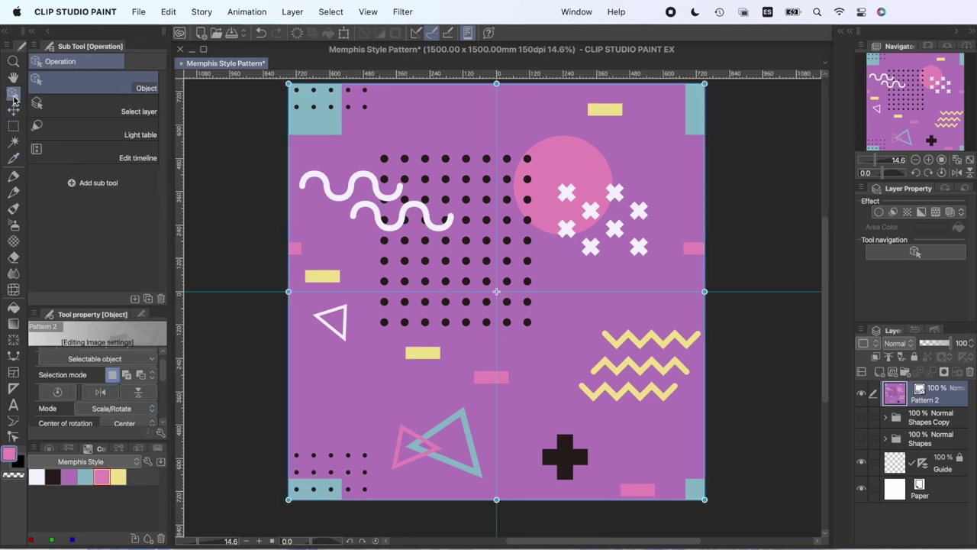
{"action": "left_click_drag", "start_coordinate": [167, 373], "coordinate": [165, 405]}
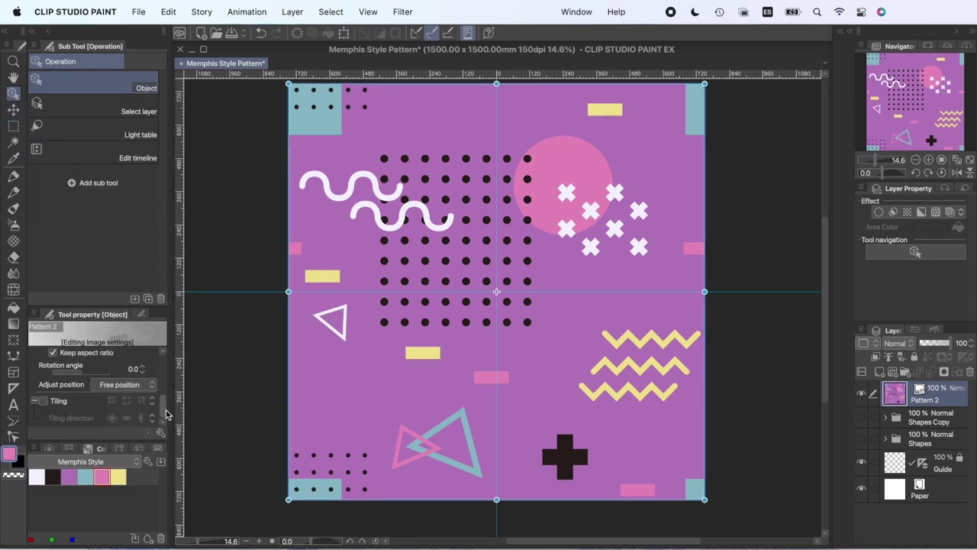
{"action": "left_click", "coordinate": [43, 403]}
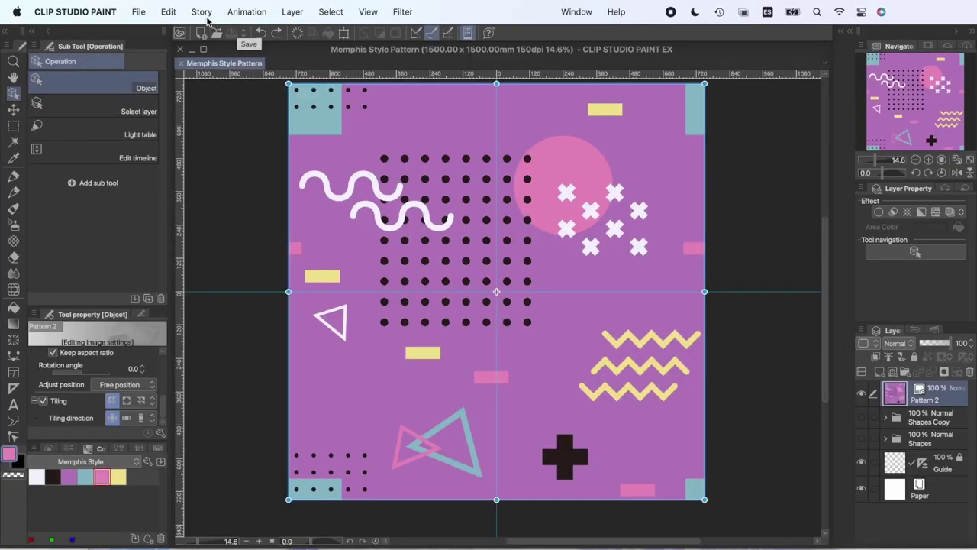
Step: Start registering the pattern as an image material named Memphis Style Pattern 01, with Color pattern as its save location
{"action": "left_click", "coordinate": [168, 11]}
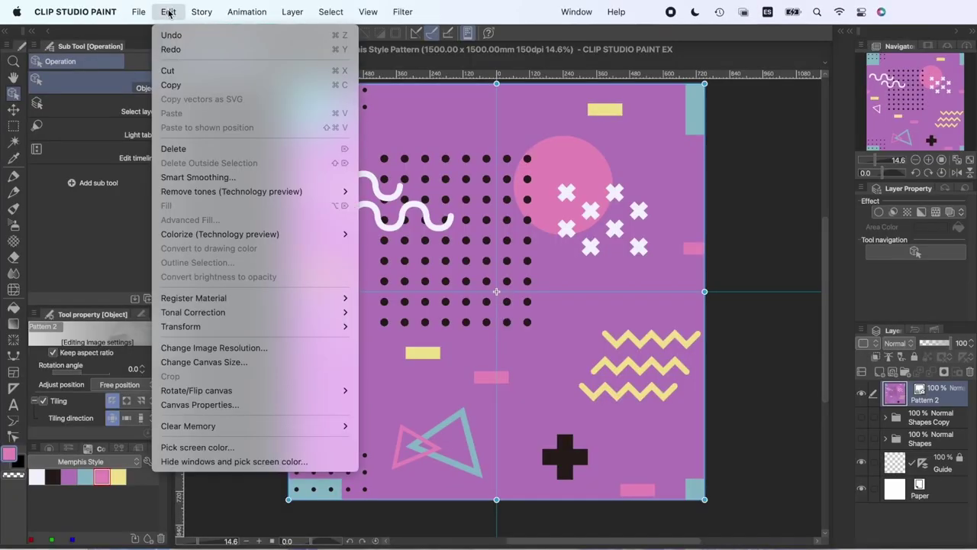
{"action": "mouse_move", "coordinate": [234, 301]}
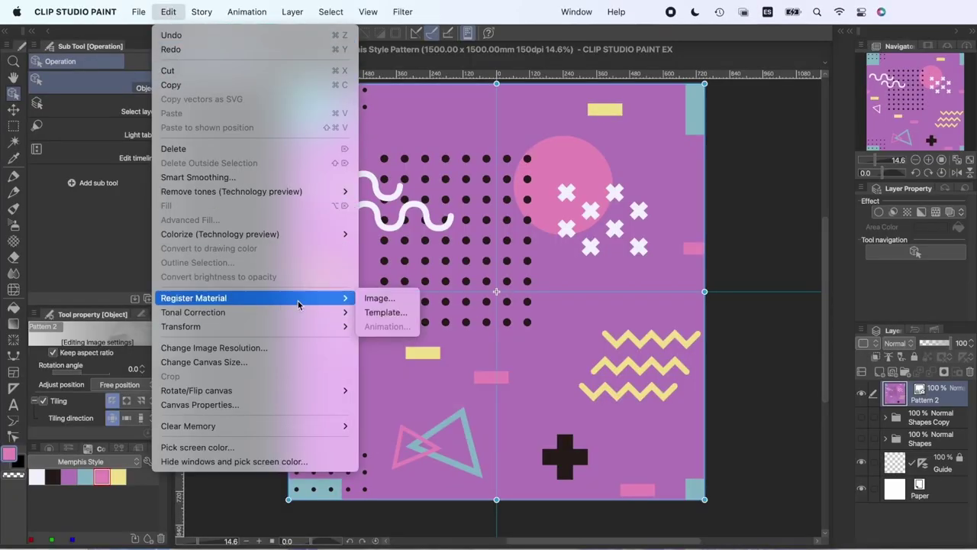
{"action": "left_click", "coordinate": [381, 299]}
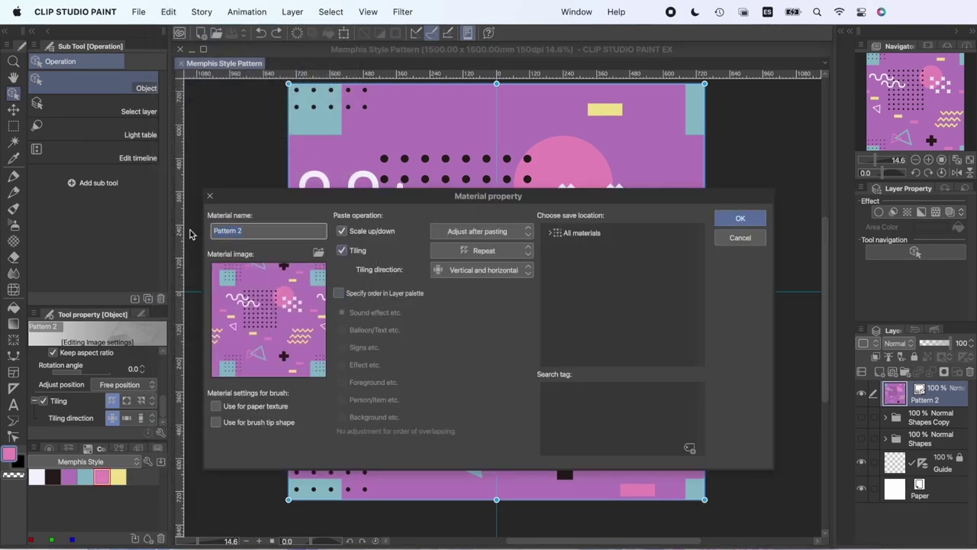
{"action": "left_click", "coordinate": [577, 233]}
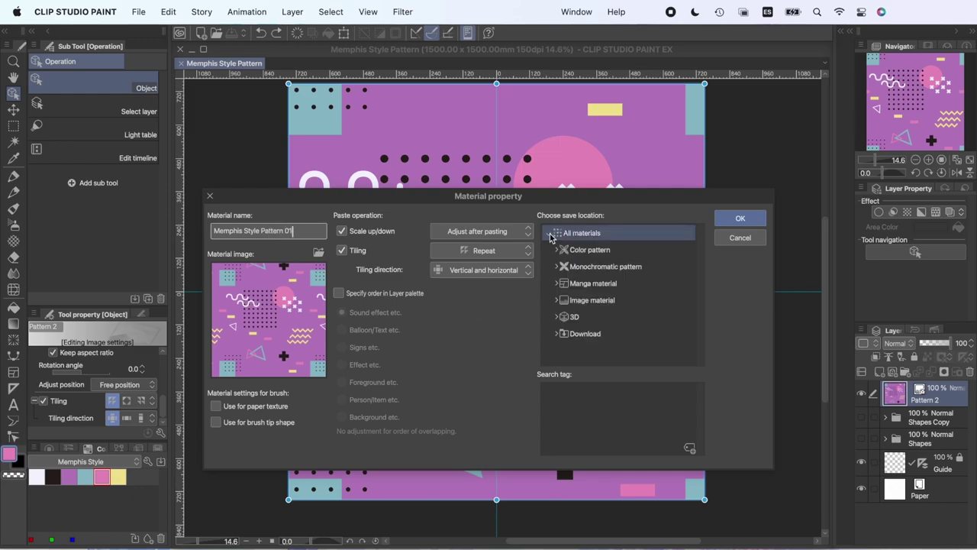
{"action": "left_click", "coordinate": [589, 250]}
Step: Add the search tag Memphis_Style to the material and complete its registration
{"action": "left_click", "coordinate": [689, 449]}
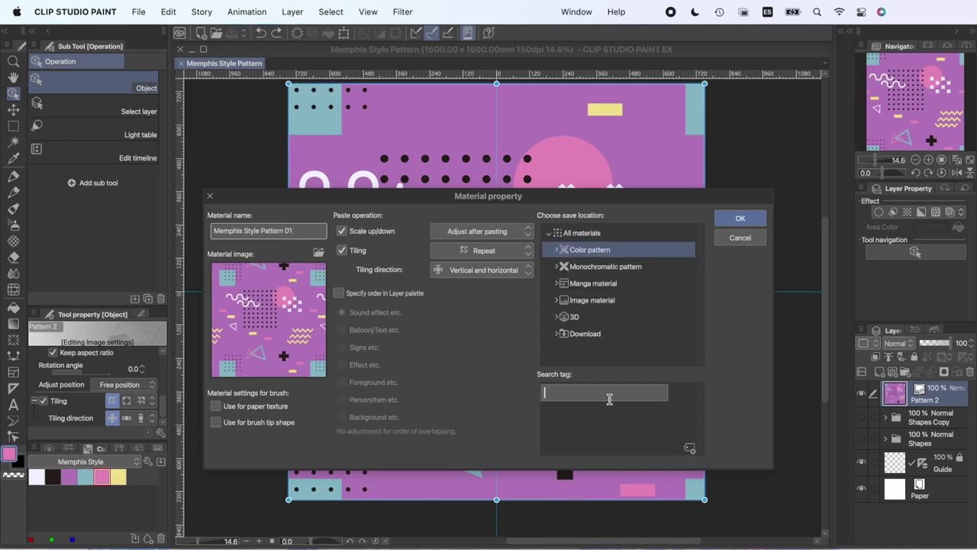
{"action": "type", "text": "Memphis Style"}
{"action": "key", "text": "Return"}
{"action": "left_click", "coordinate": [557, 250]}
{"action": "left_click", "coordinate": [569, 267]}
{"action": "left_click", "coordinate": [740, 219]}
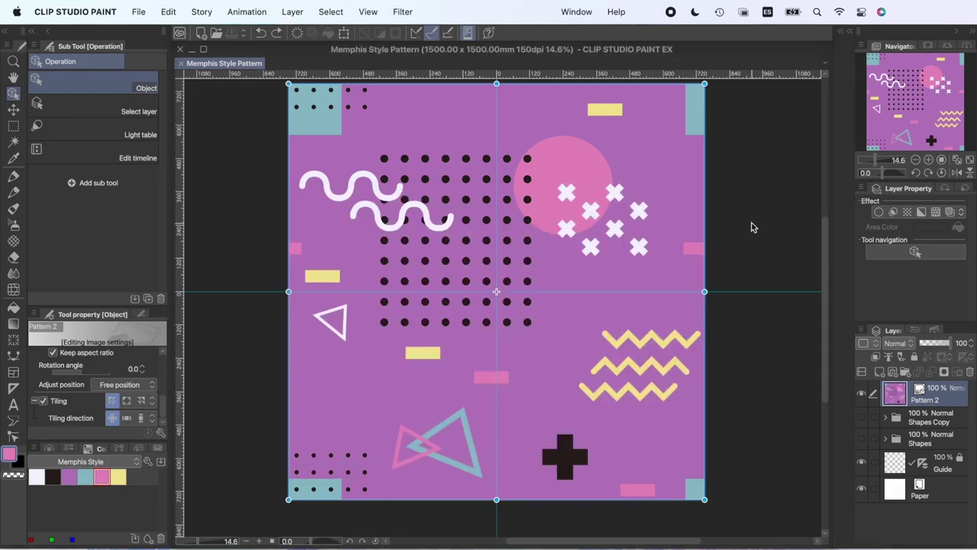
Step: Check the registered Memphis Style Pattern 01 entry among the color pattern materials
{"action": "left_click", "coordinate": [841, 31]}
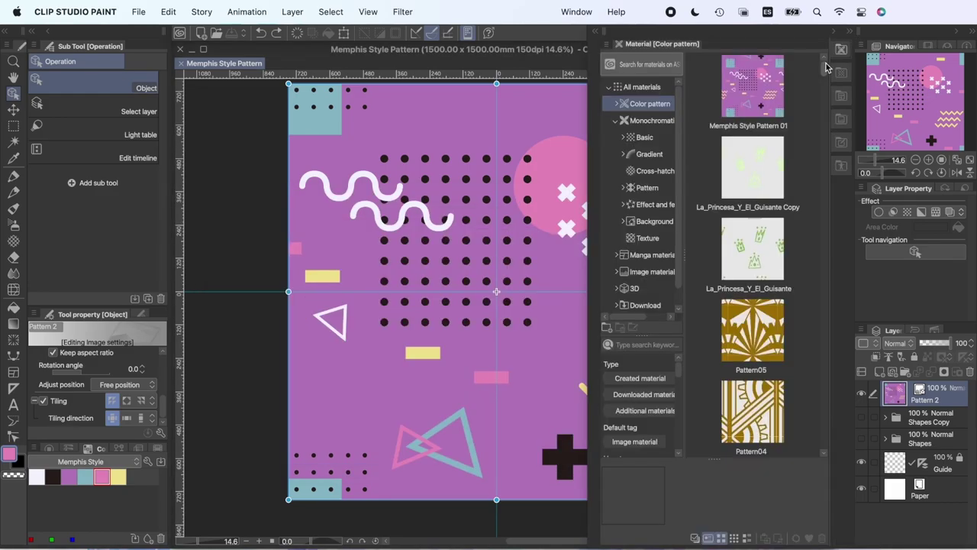
{"action": "left_click", "coordinate": [748, 97]}
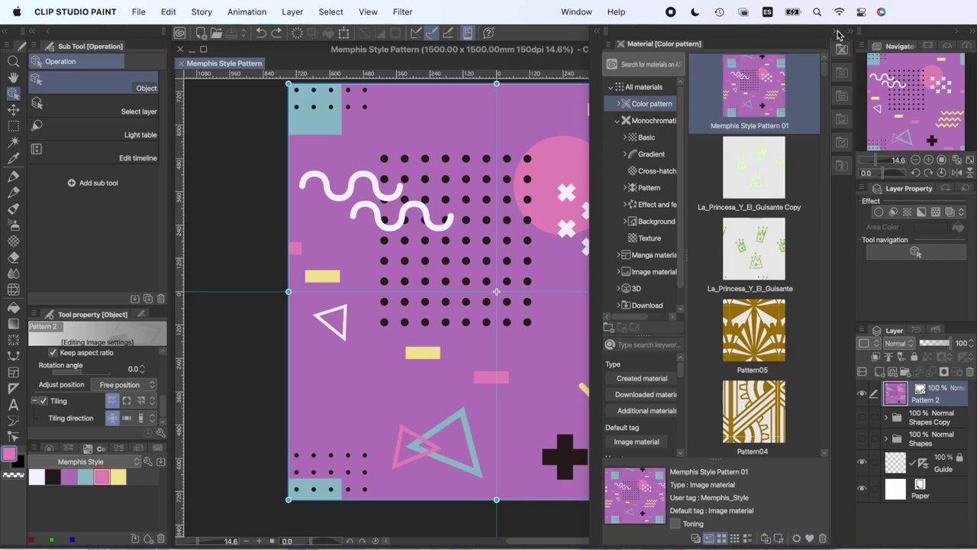
{"action": "left_click", "coordinate": [841, 31]}
Step: Create a new 1500 × 1500 mm color illustration canvas at 150 dpi
{"action": "key", "text": "super+n"}
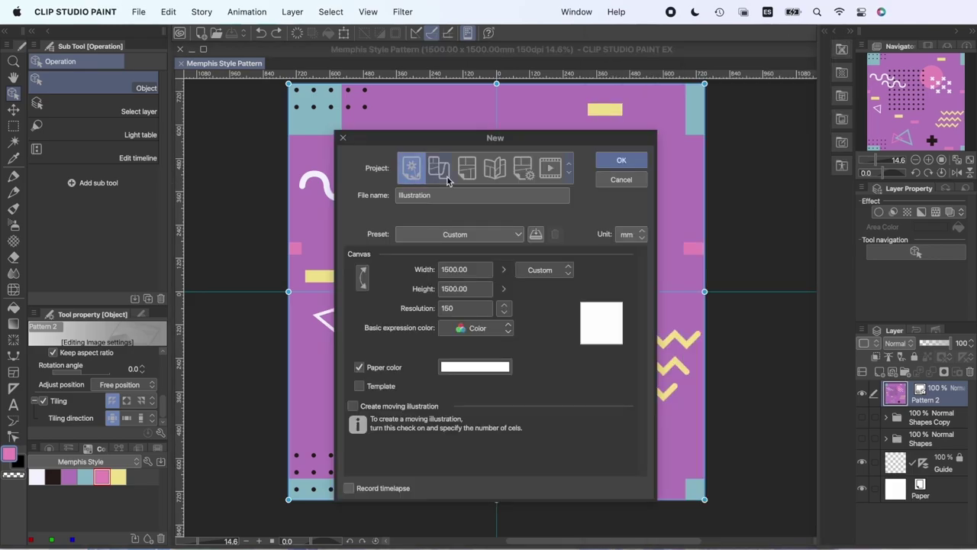
{"action": "left_click", "coordinate": [618, 159]}
Step: Place the Memphis Style Pattern 01 material on the blank canvas and scale it down to roughly a third of its size
{"action": "left_click", "coordinate": [841, 32]}
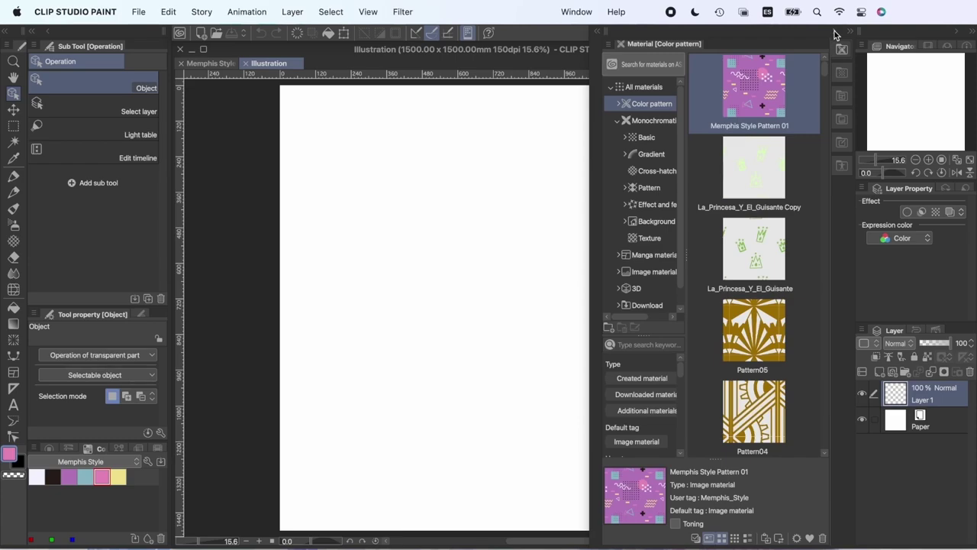
{"action": "left_click_drag", "start_coordinate": [759, 97], "coordinate": [477, 220]}
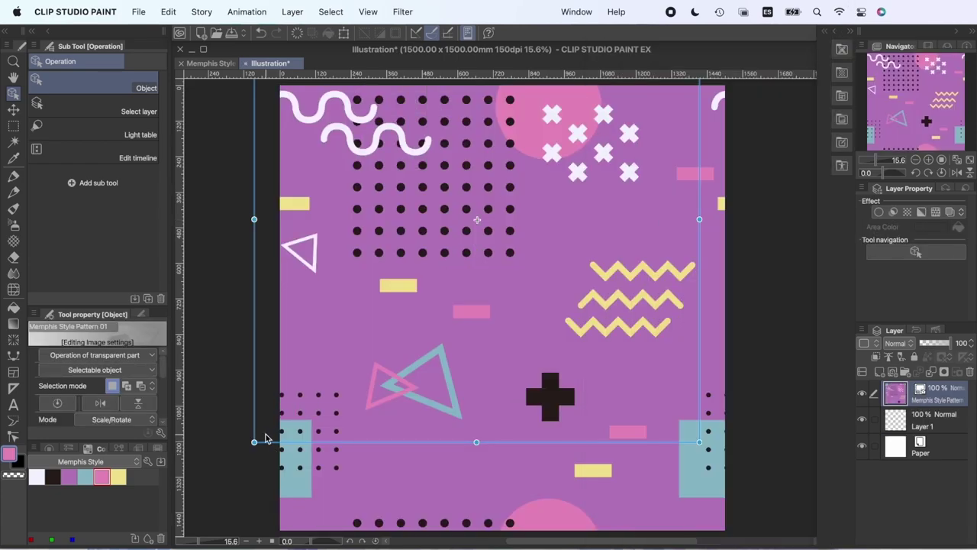
{"action": "left_click_drag", "start_coordinate": [255, 441], "coordinate": [529, 154]}
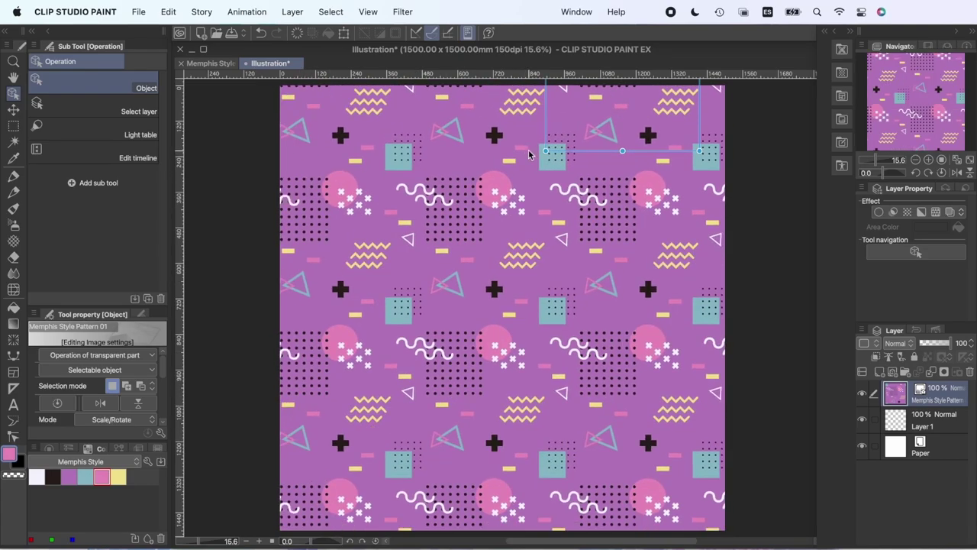
Step: Try rotating the tiled pattern by about 45 degrees, then undo the rotation
{"action": "left_click_drag", "start_coordinate": [716, 155], "coordinate": [688, 80]}
{"action": "left_click", "coordinate": [899, 419]}
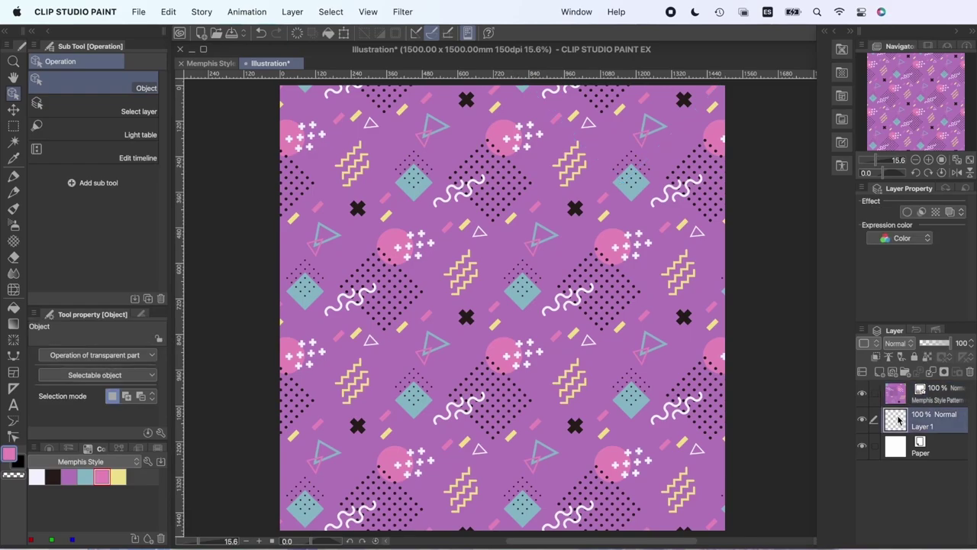
{"action": "key", "text": "super+z"}
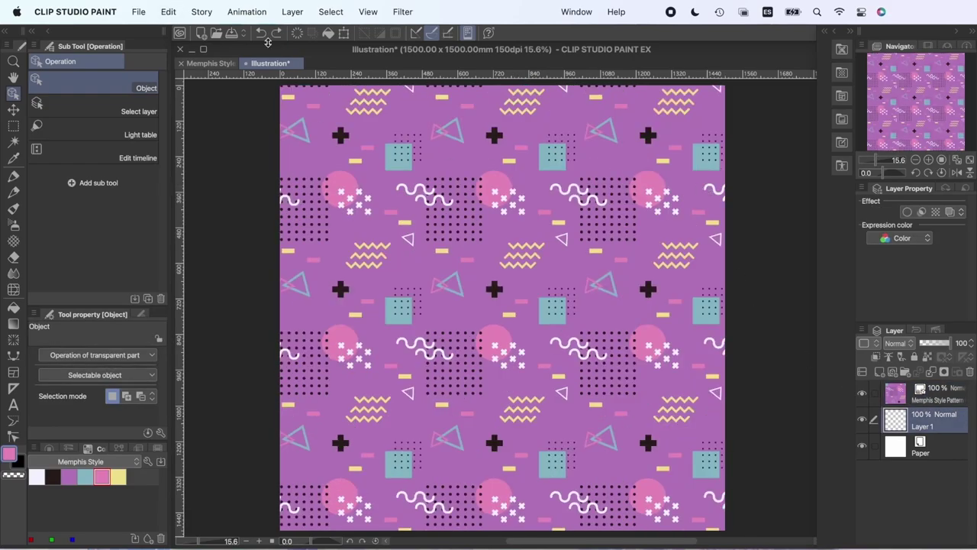
Step: Return to the Memphis Style Pattern document and export it as a single-layer JPEG at quality 100 and 100% scale
{"action": "left_click", "coordinate": [200, 64]}
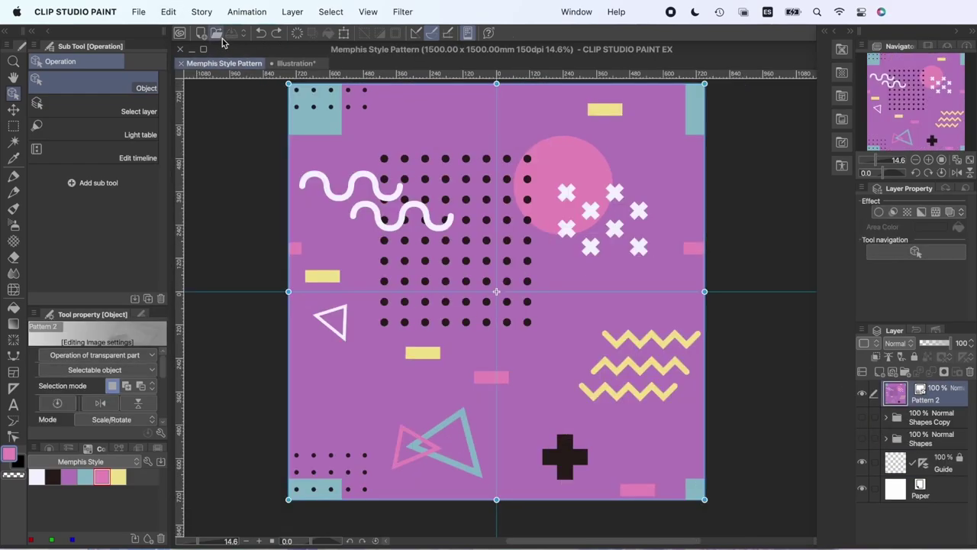
{"action": "left_click", "coordinate": [138, 12]}
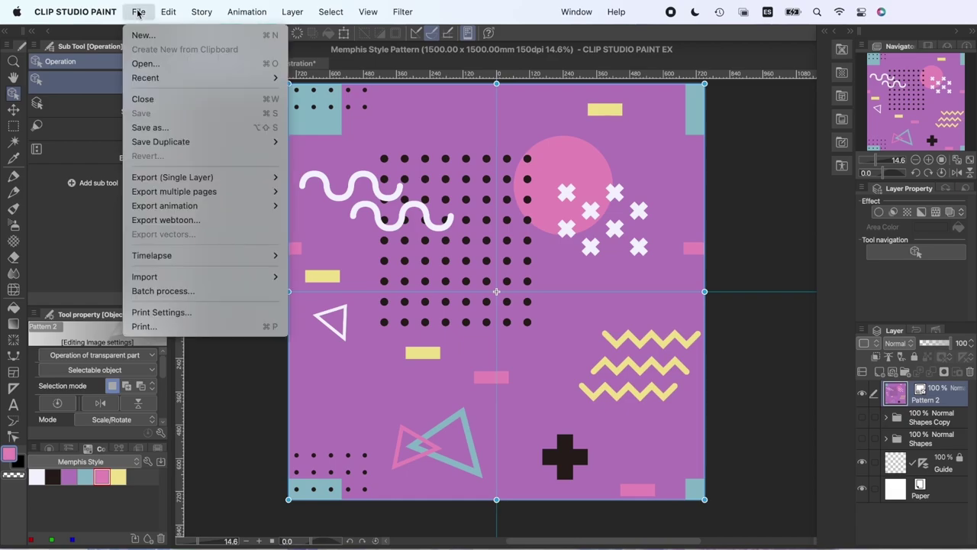
{"action": "mouse_move", "coordinate": [183, 177]}
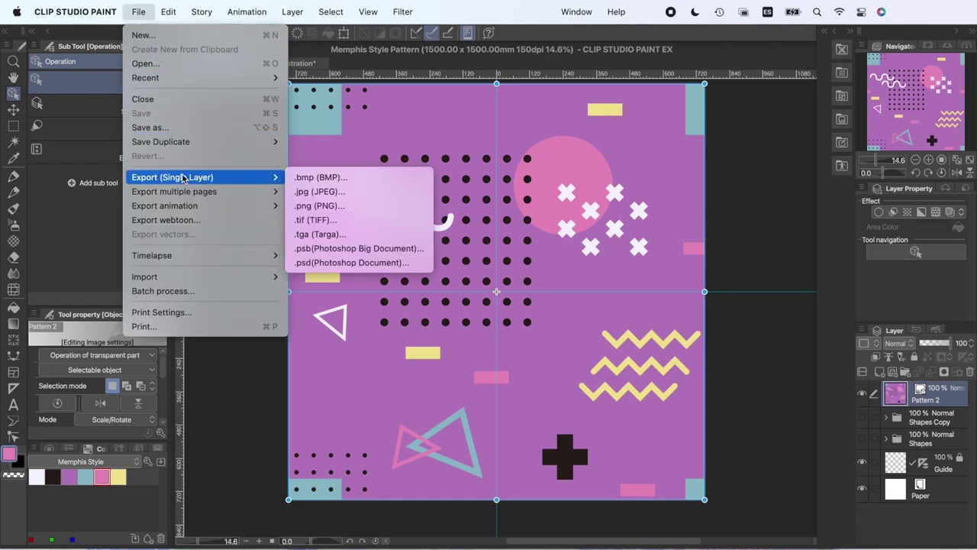
{"action": "left_click", "coordinate": [336, 192]}
{"action": "left_click", "coordinate": [739, 382]}
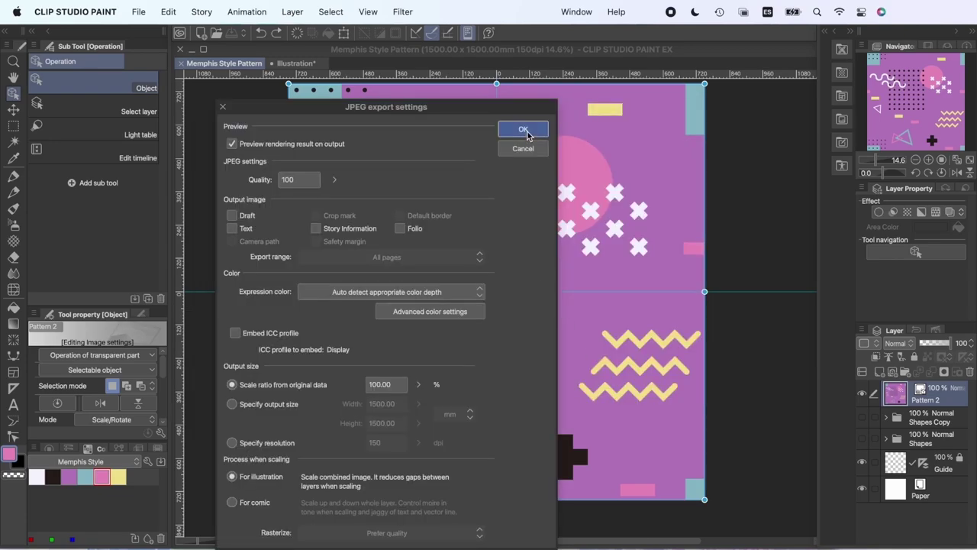
{"action": "left_click", "coordinate": [525, 131]}
{"action": "left_click", "coordinate": [791, 80]}
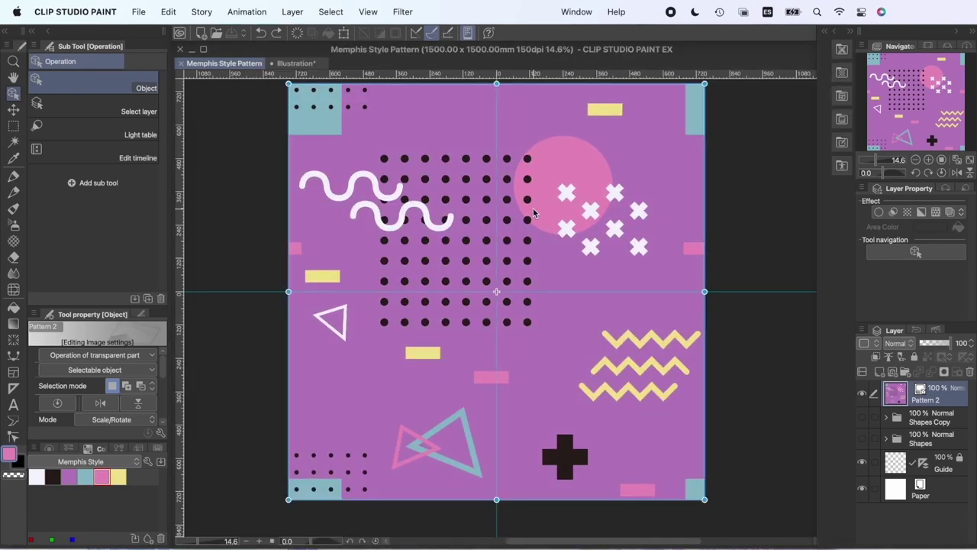